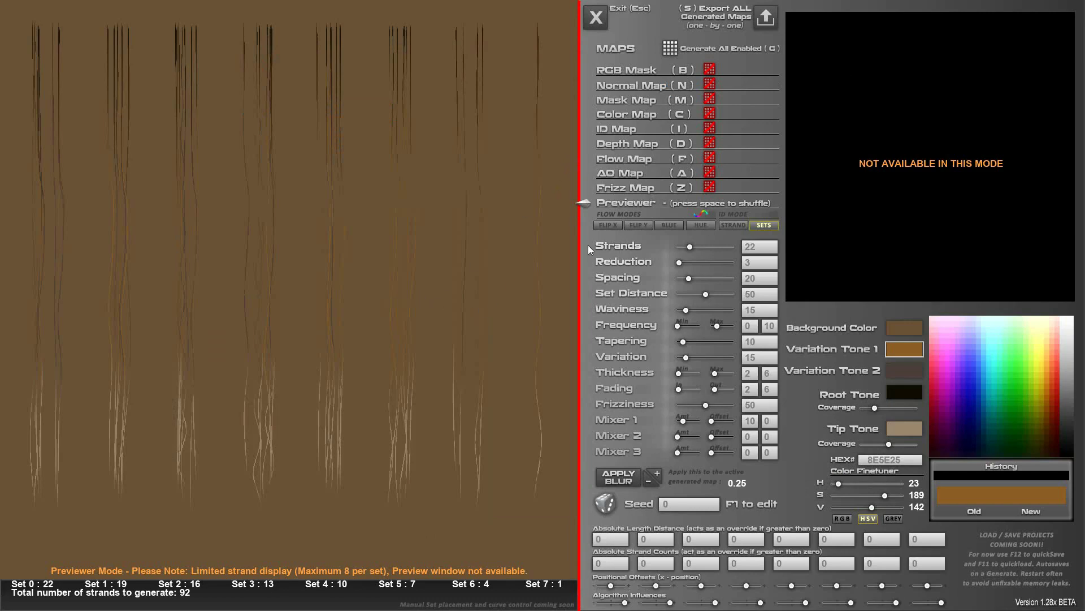
Enable and generate the Frizz Map, then raise frizziness to 92 and regenerate it
{"action": "left_click", "coordinate": [609, 190]}
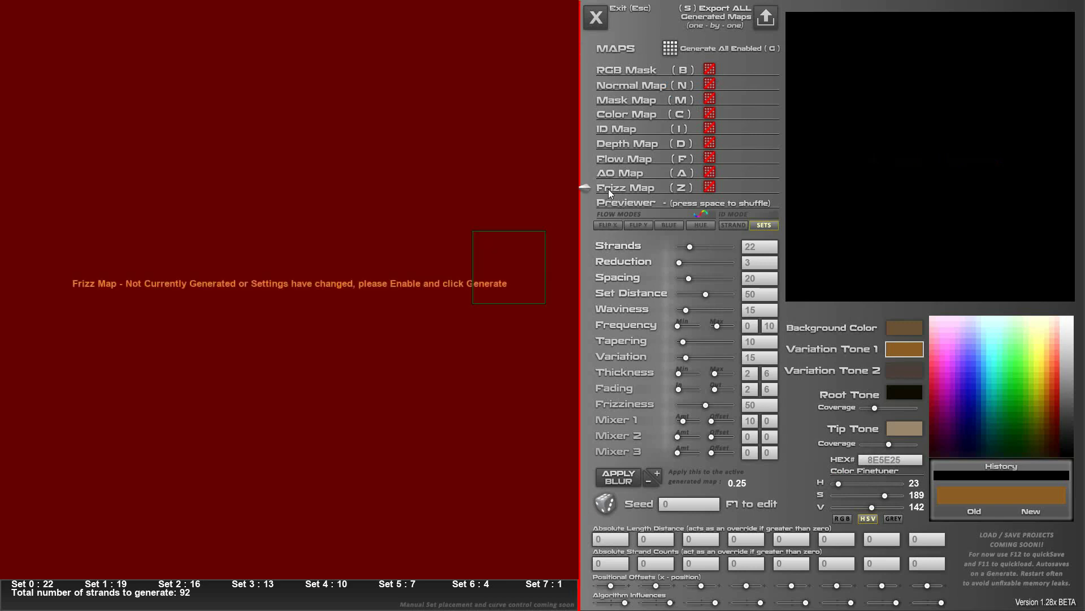
{"action": "left_click", "coordinate": [710, 187]}
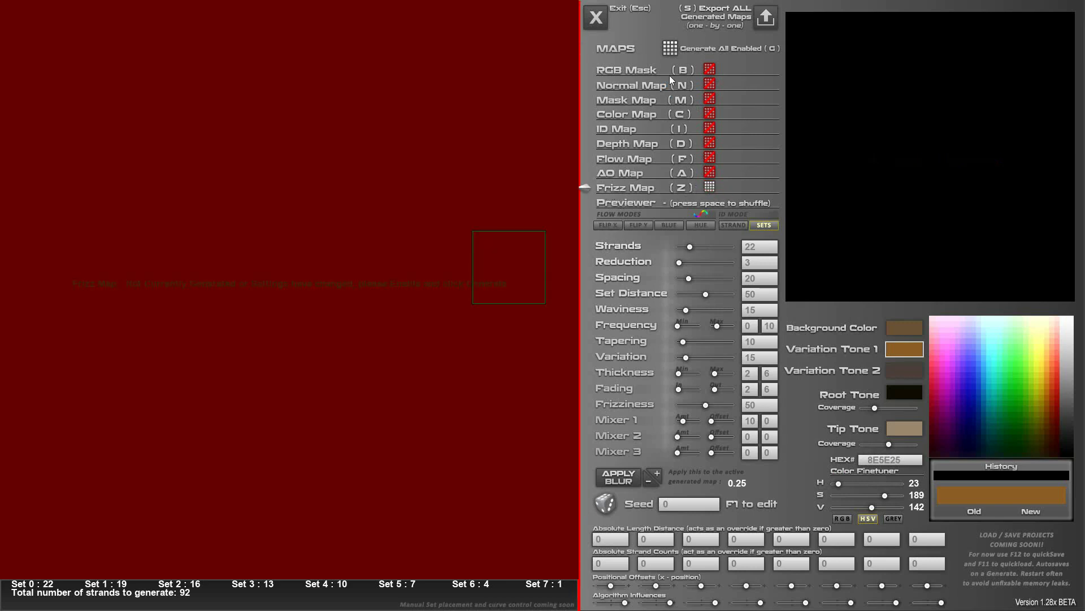
{"action": "left_click", "coordinate": [669, 48]}
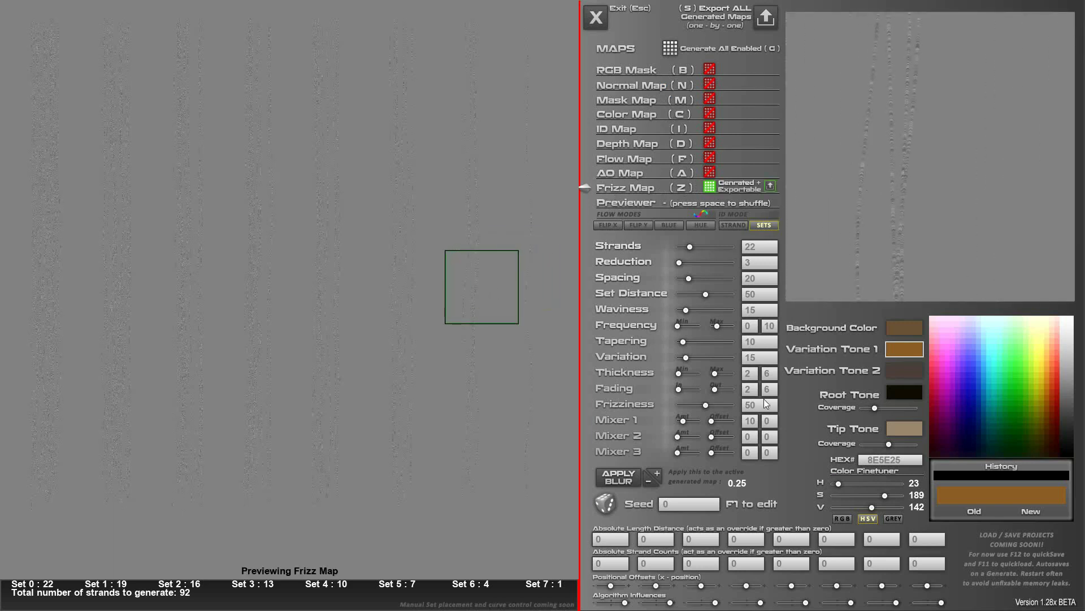
{"action": "left_click_drag", "start_coordinate": [706, 404], "coordinate": [717, 406]}
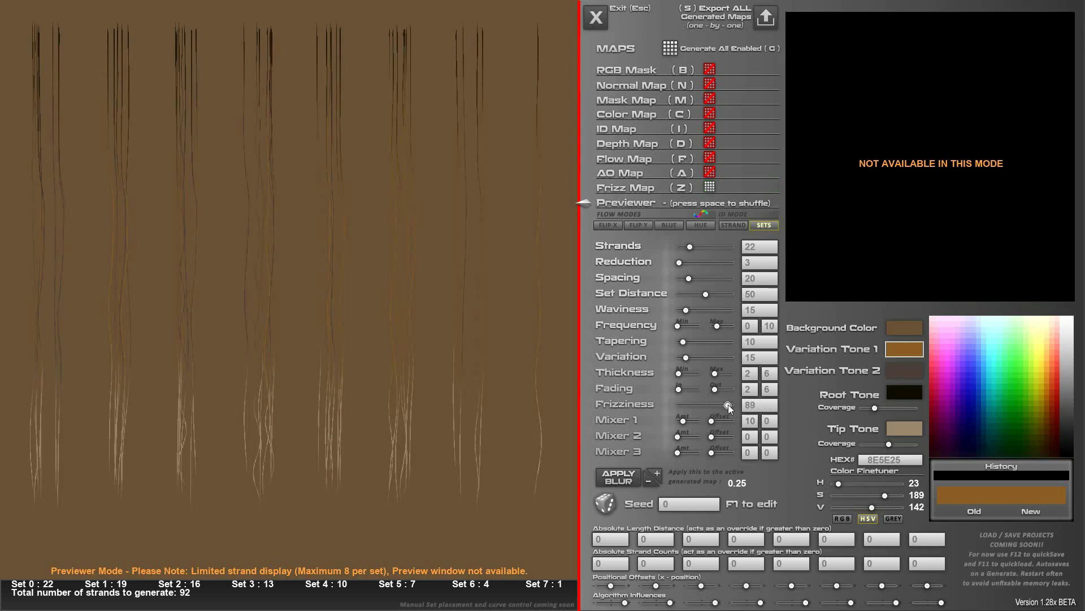
{"action": "left_click", "coordinate": [670, 47]}
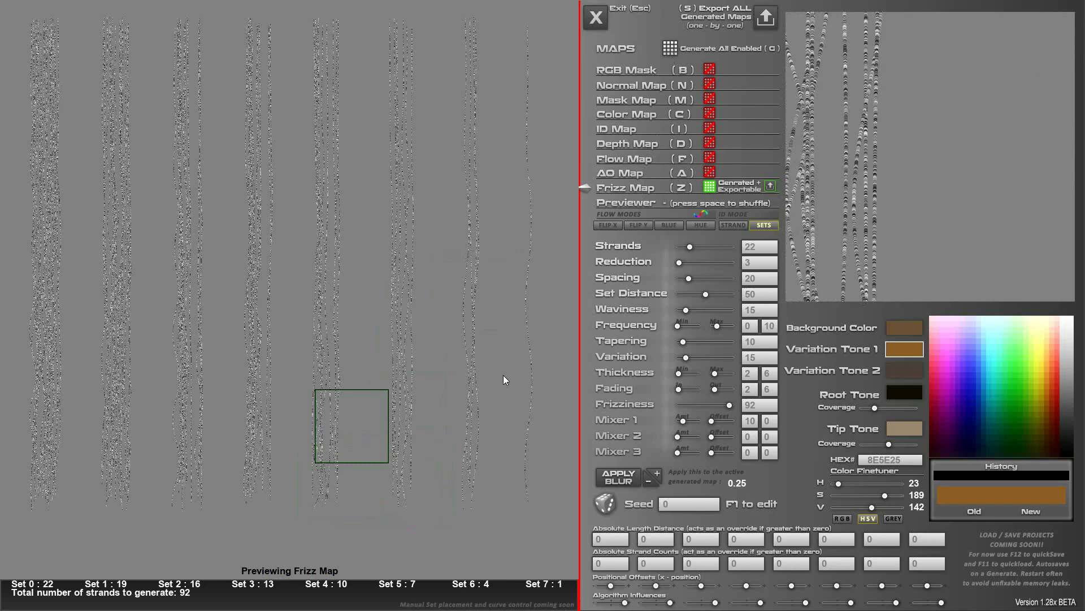
Set Mixers 1–3 to 31/17, 14/7 and 19/9, adjust strand-set influences, and set tapering to 43
{"action": "left_click_drag", "start_coordinate": [625, 603], "coordinate": [631, 604]}
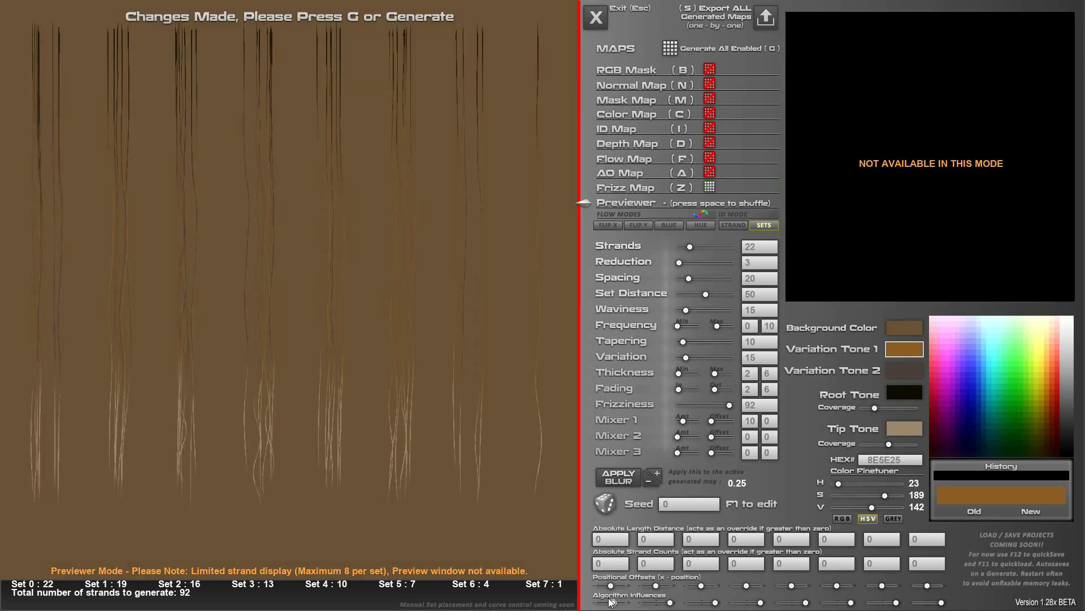
{"action": "left_click_drag", "start_coordinate": [631, 603], "coordinate": [614, 604]}
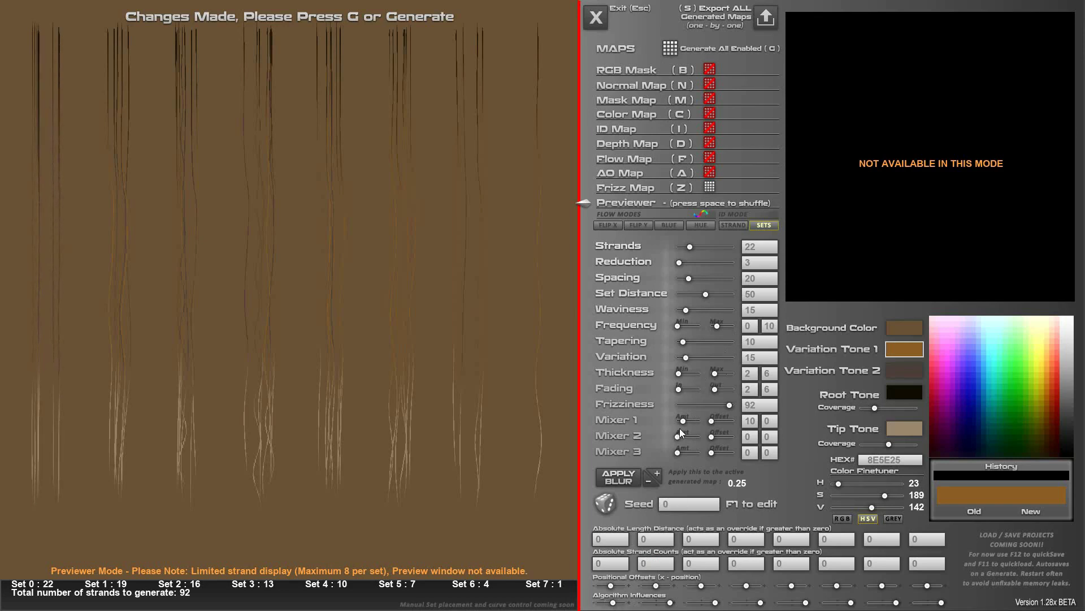
{"action": "left_click_drag", "start_coordinate": [682, 421], "coordinate": [688, 452]}
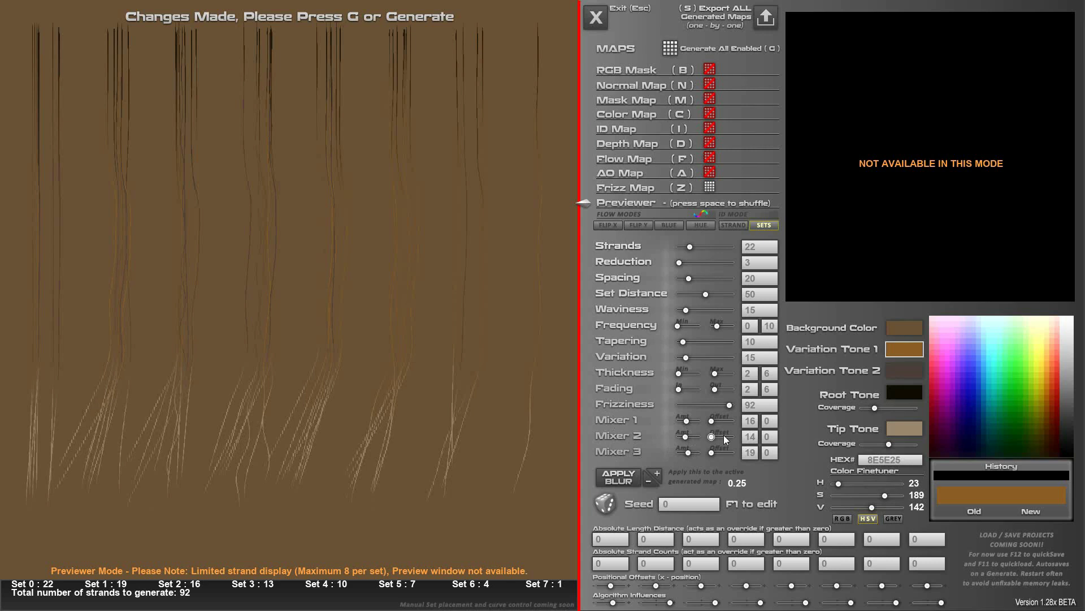
{"action": "left_click_drag", "start_coordinate": [713, 453], "coordinate": [716, 436]}
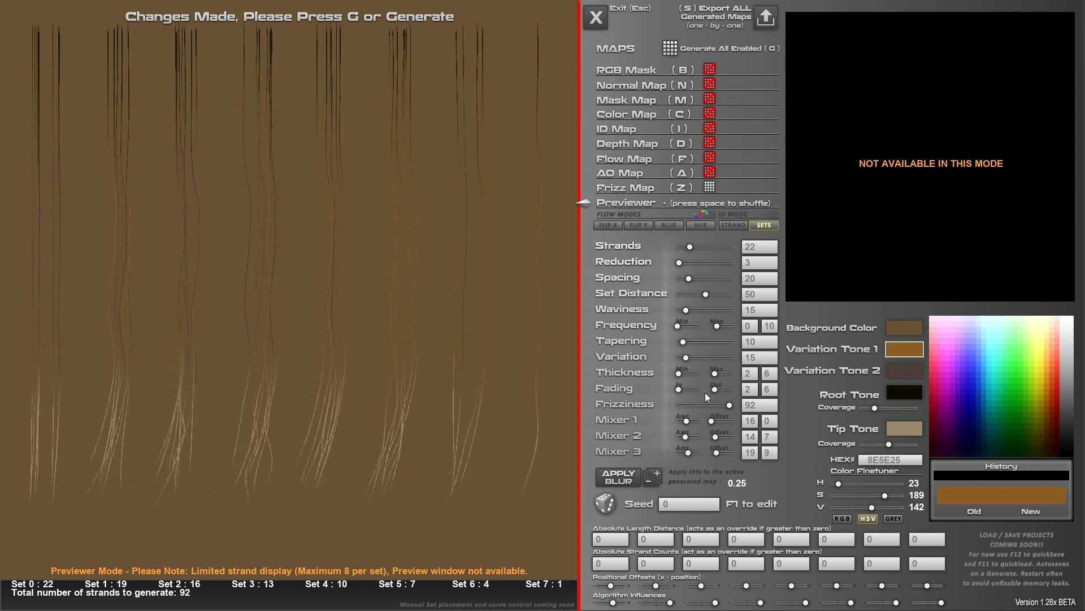
{"action": "left_click_drag", "start_coordinate": [685, 421], "coordinate": [721, 422]}
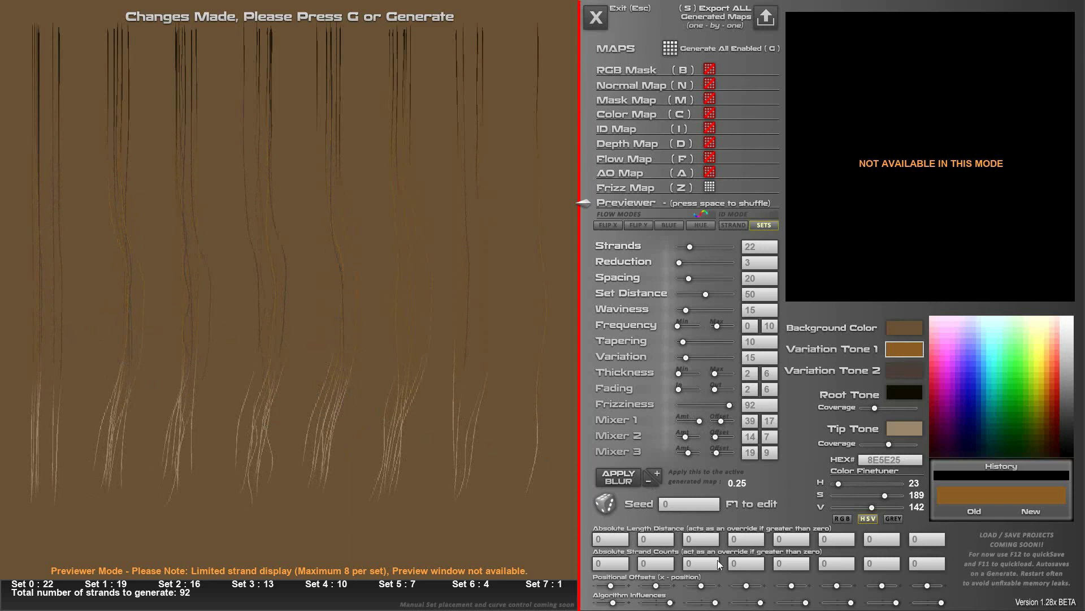
{"action": "left_click_drag", "start_coordinate": [804, 603], "coordinate": [789, 602]}
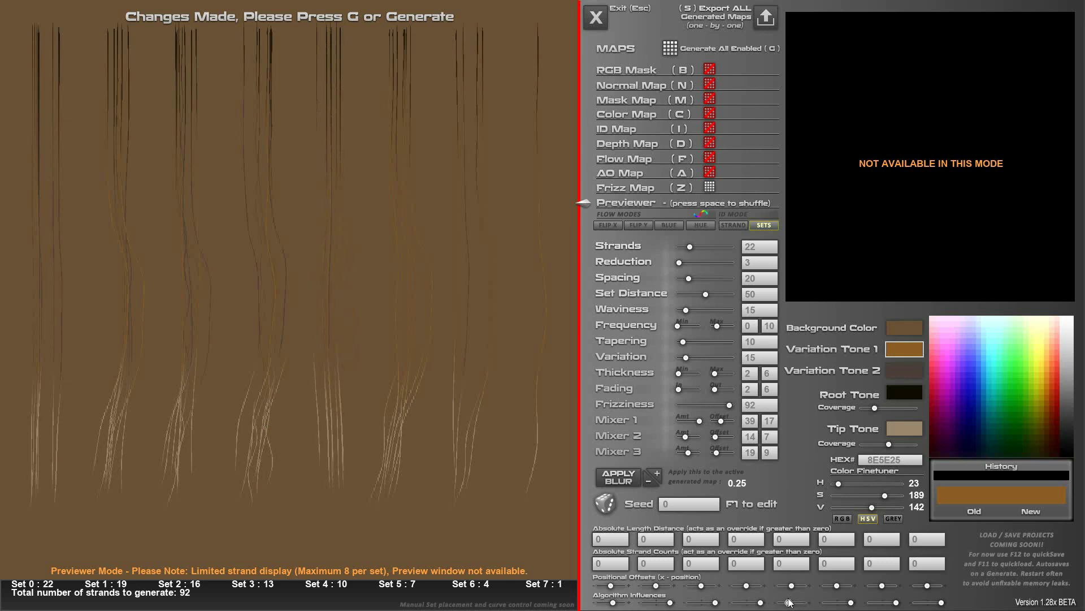
{"action": "left_click_drag", "start_coordinate": [700, 420], "coordinate": [693, 422]}
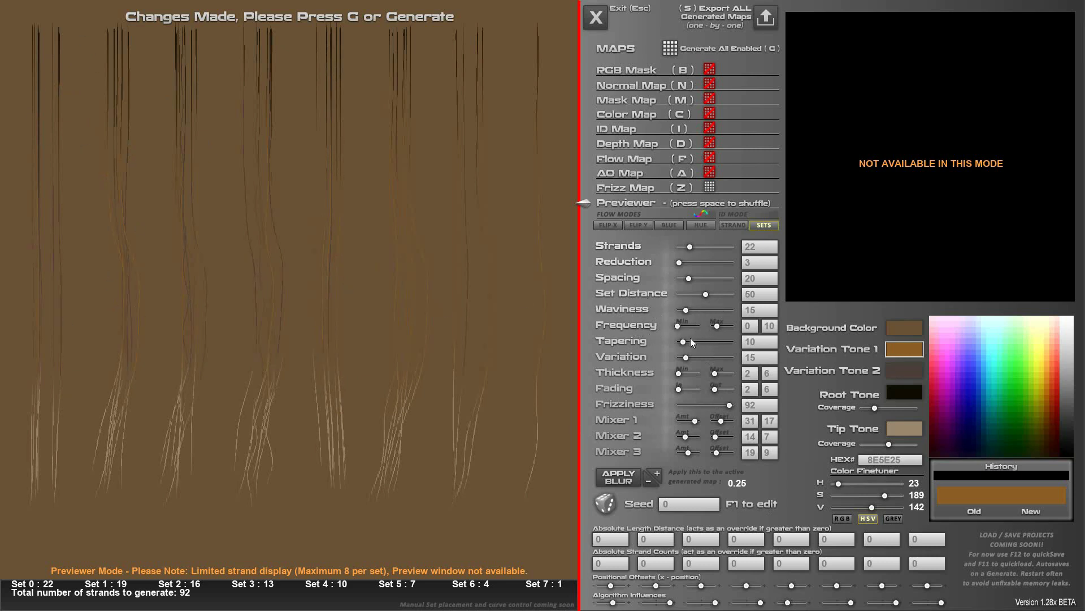
{"action": "mouse_move", "coordinate": [684, 341]}
{"action": "left_mouse_down"}
{"action": "mouse_move", "coordinate": [701, 340]}
{"action": "mouse_move", "coordinate": [720, 389]}
{"action": "left_mouse_up"}
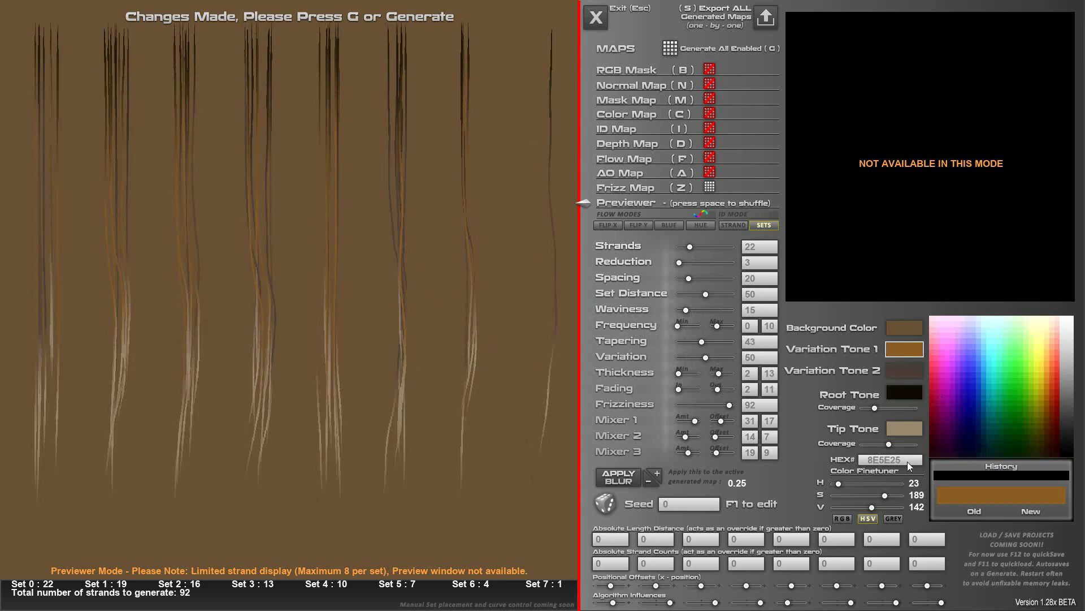
Change the tip tone hex colour to FF3311 and return to the strand previewer
{"action": "left_click", "coordinate": [910, 428]}
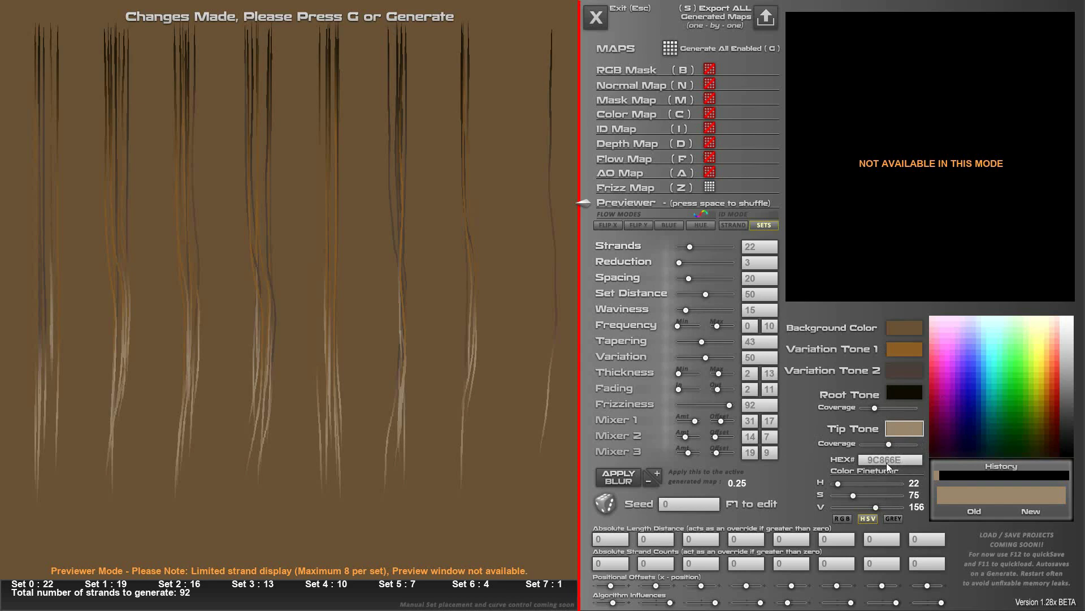
{"action": "key", "text": "ctrl+a"}
{"action": "key", "text": "BackSpace"}
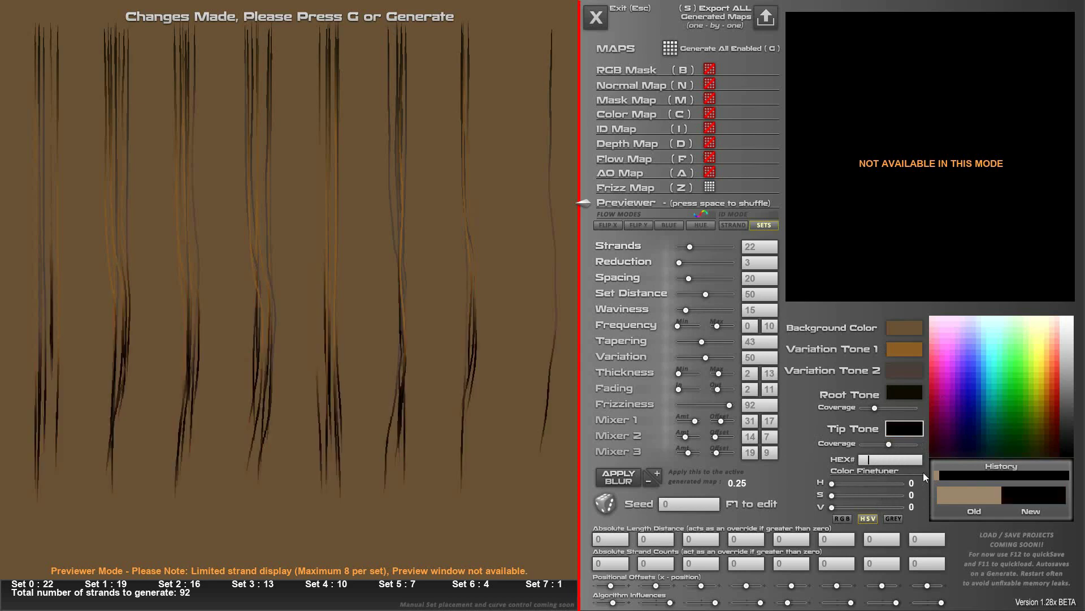
{"action": "type", "text": "ff3"}
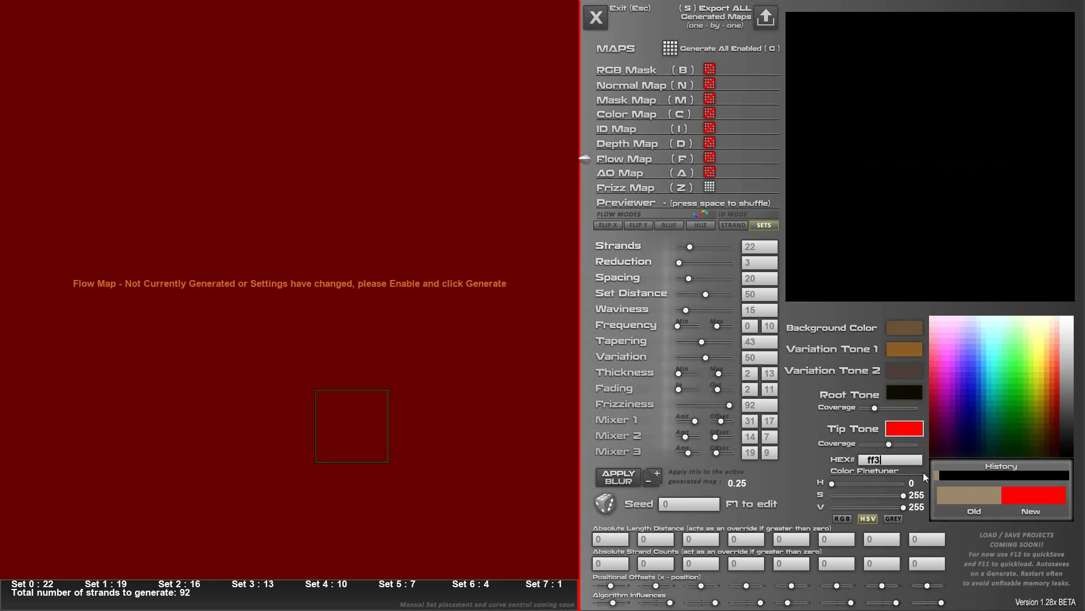
{"action": "type", "text": "3"}
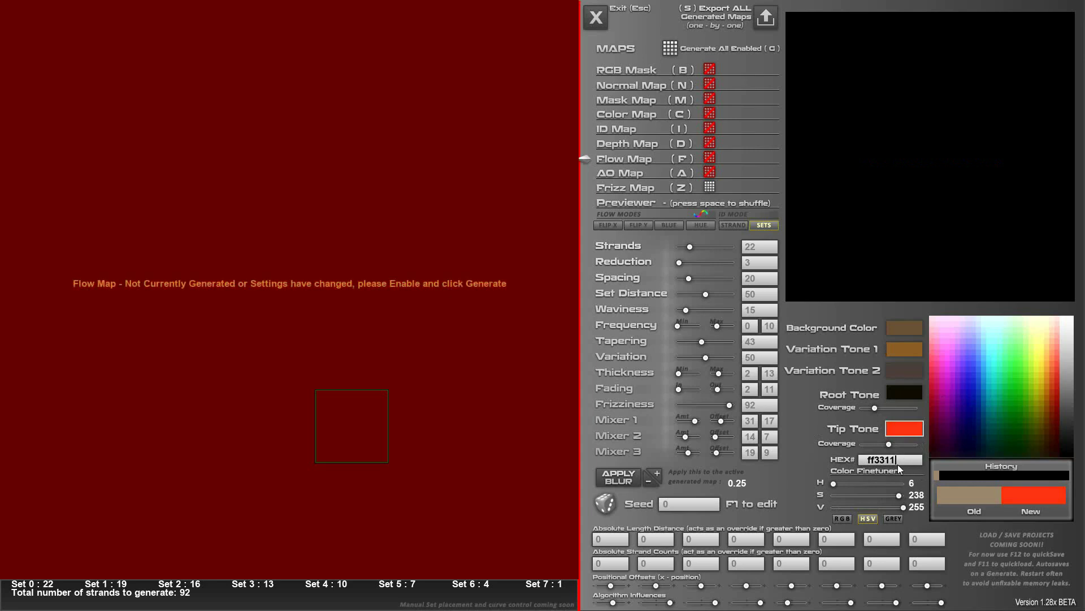
{"action": "type", "text": "11"}
{"action": "key", "text": "Return"}
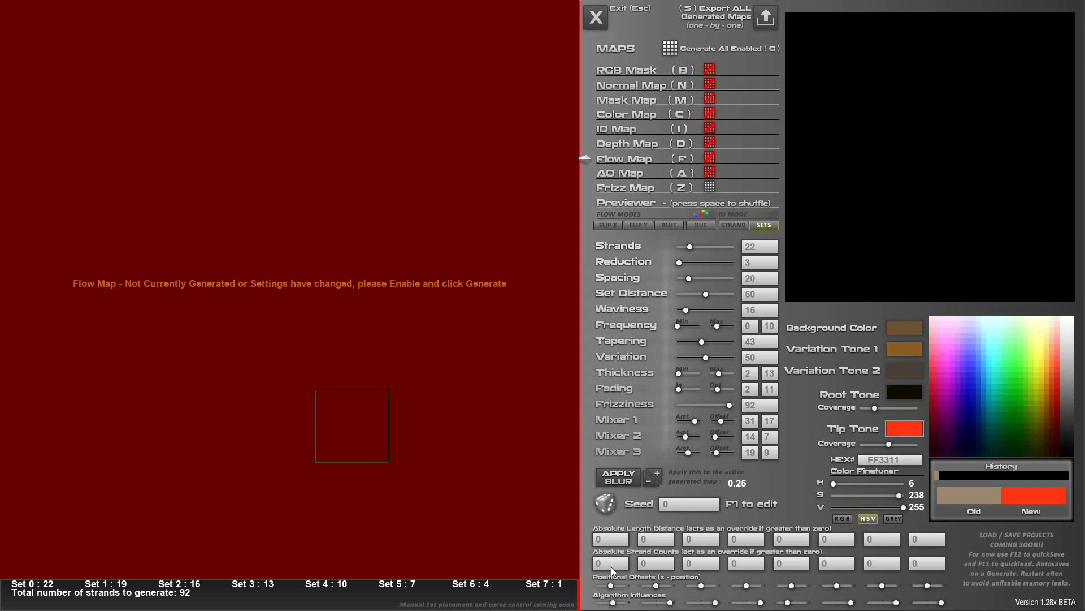
{"action": "key", "text": "p"}
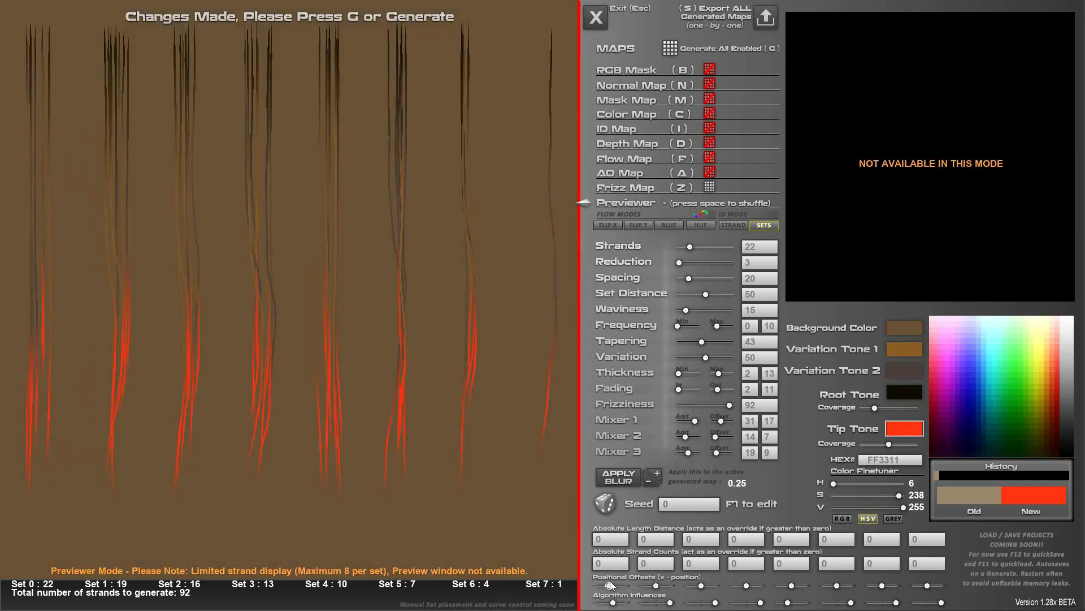
Shift strand sets 1 and 2 rightward with their positional offsets and set tapering to 66
{"action": "left_click_drag", "start_coordinate": [656, 585], "coordinate": [695, 588]}
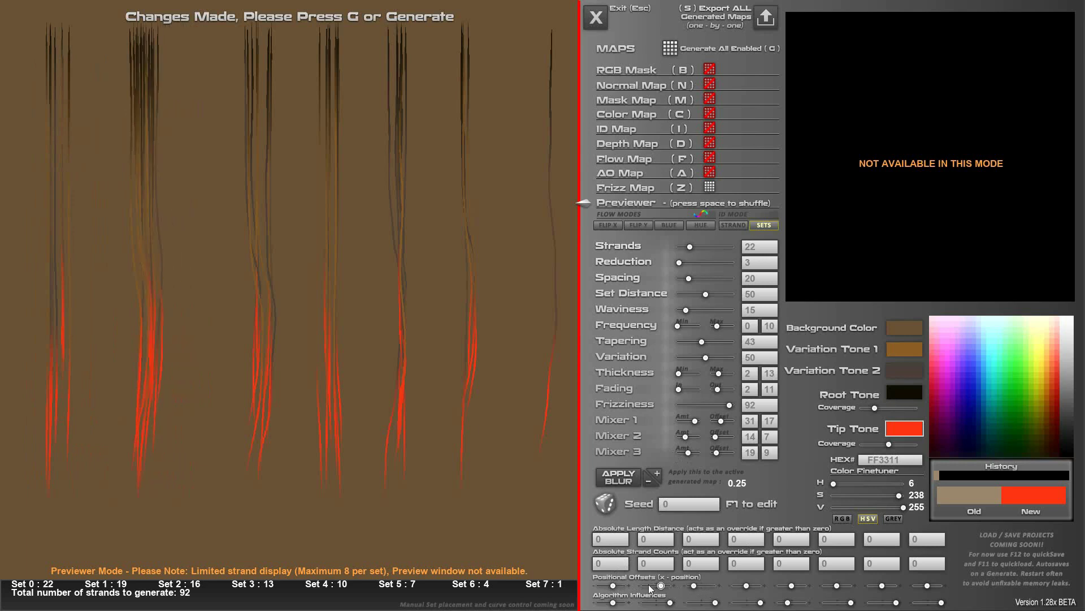
{"action": "left_click_drag", "start_coordinate": [613, 586], "coordinate": [659, 584]}
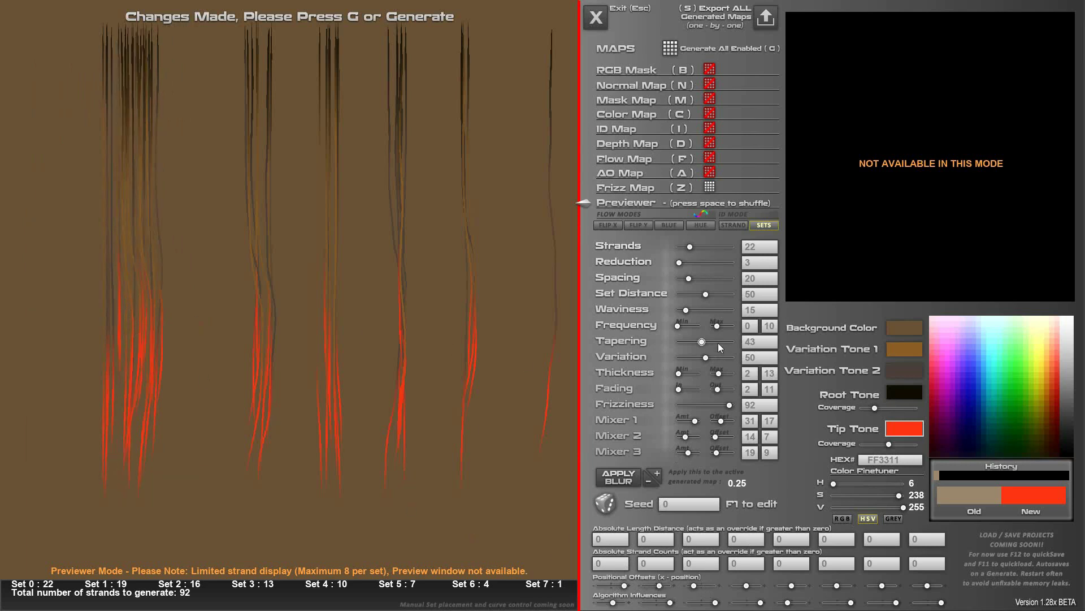
{"action": "left_click_drag", "start_coordinate": [701, 341], "coordinate": [715, 341]}
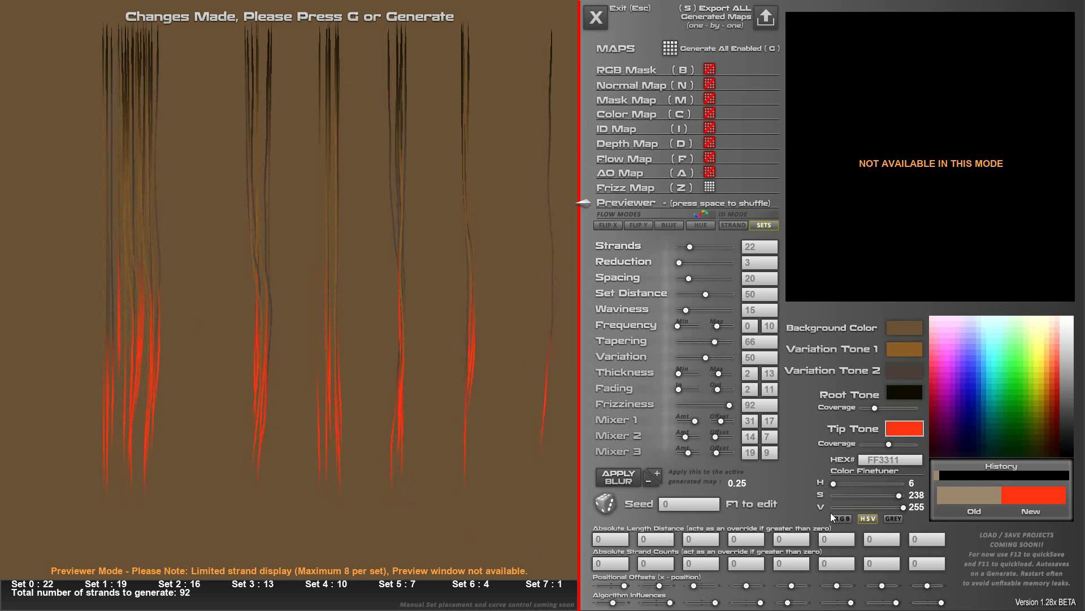
Reroll the random seed repeatedly until it reads 602742985
{"action": "left_click", "coordinate": [611, 505]}
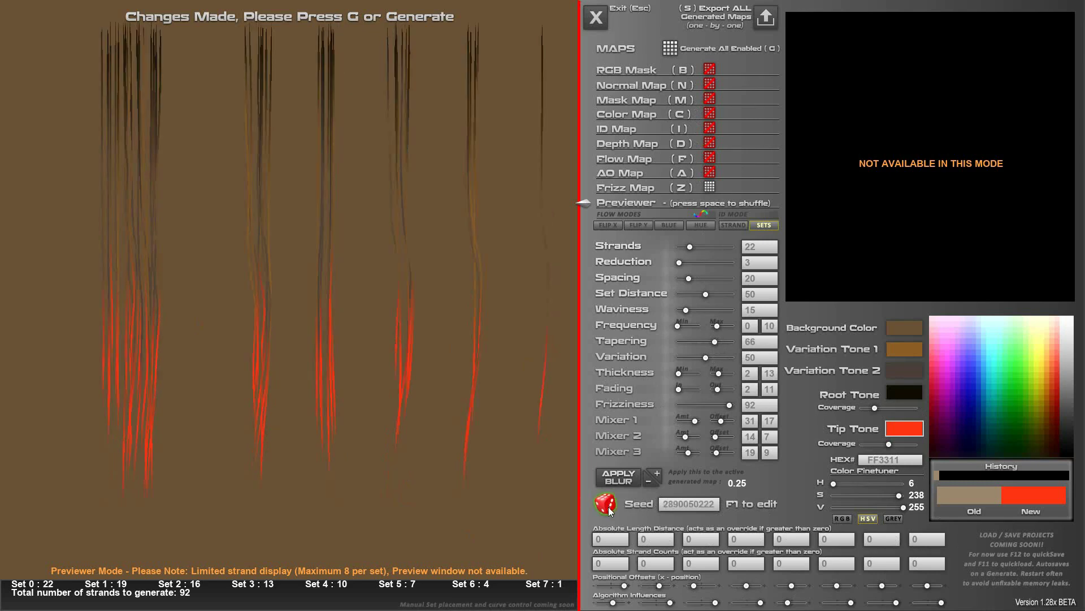
{"action": "left_click", "coordinate": [609, 507]}
{"action": "left_click", "coordinate": [609, 508]}
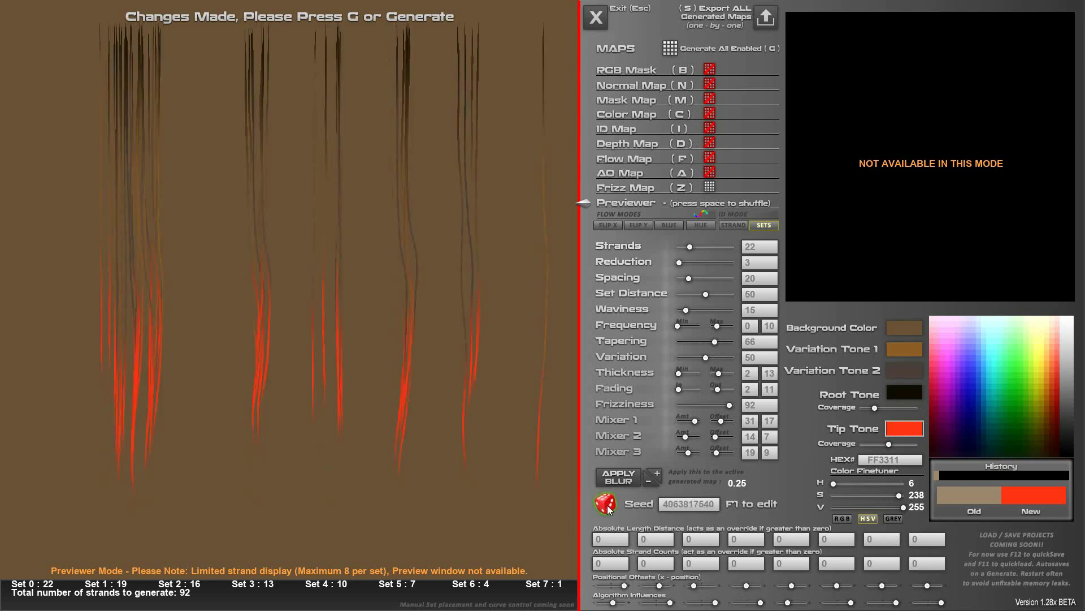
{"action": "left_click", "coordinate": [609, 507]}
{"action": "left_click", "coordinate": [610, 507]}
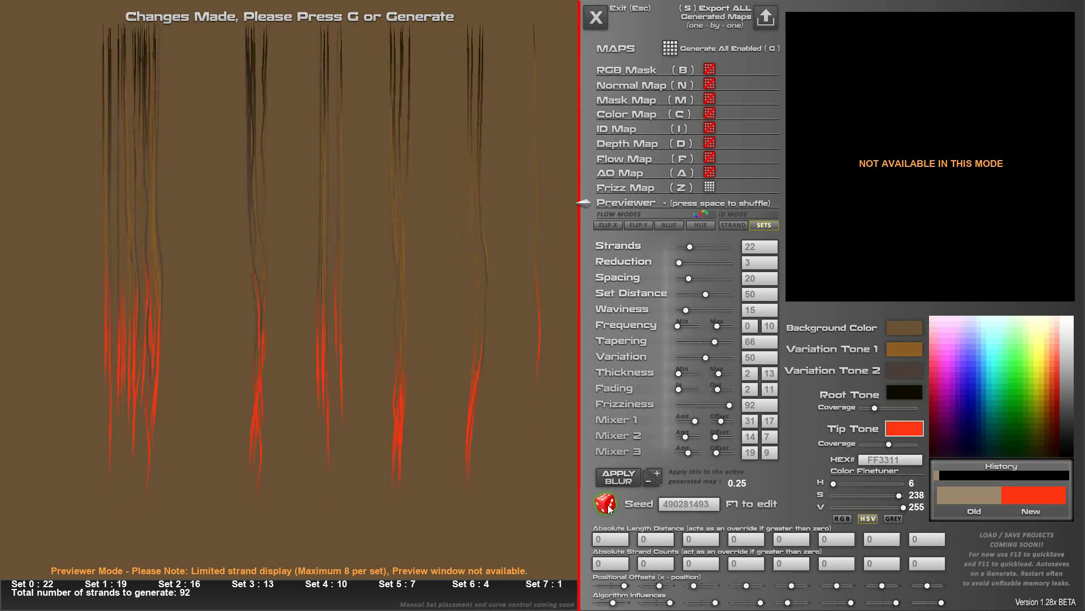
{"action": "key", "text": "space"}
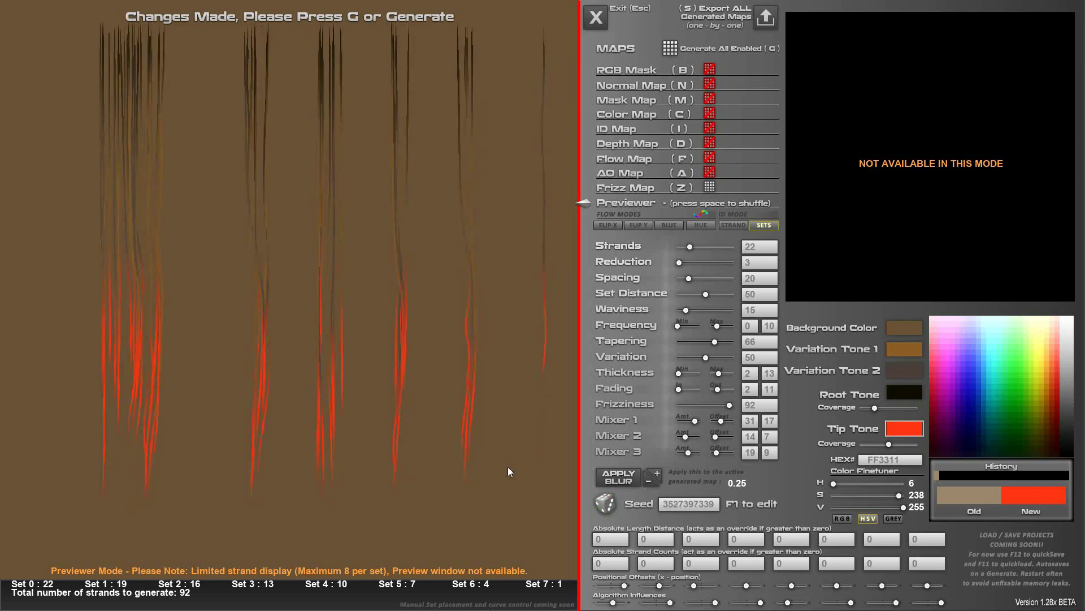
{"action": "key", "text": "space"}
{"action": "key", "text": "space"}
{"action": "key", "text": "space"}
{"action": "key", "text": "space"}
{"action": "key", "text": "space"}
{"action": "key", "text": "space"}
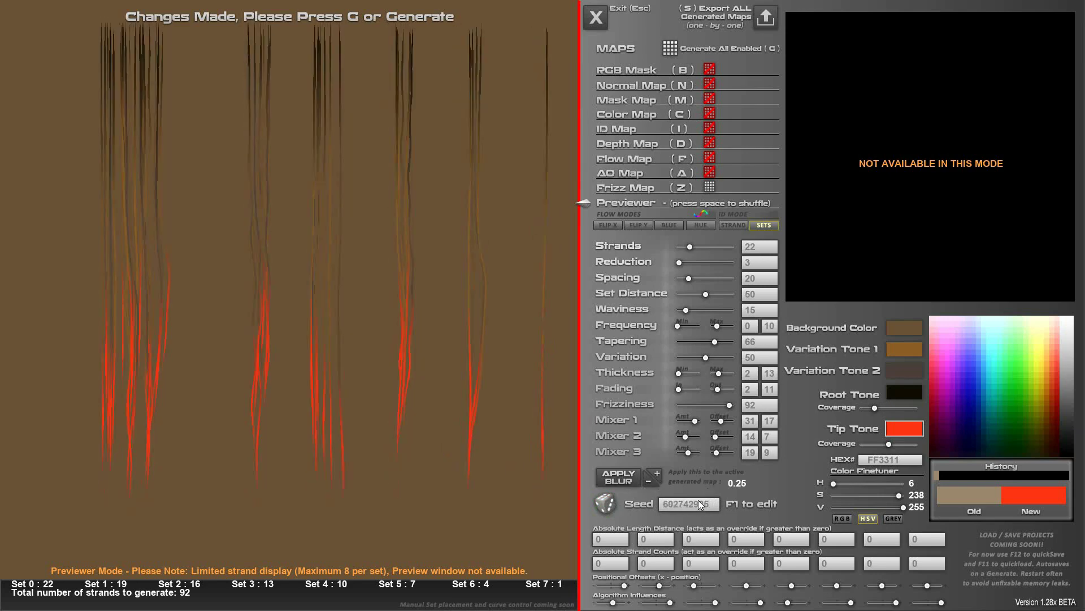
Enable the remaining maps, generate all nine with the new seed, and start the Frizz Map export
{"action": "left_click", "coordinate": [710, 172]}
{"action": "left_click", "coordinate": [710, 143]}
{"action": "left_click", "coordinate": [710, 114]}
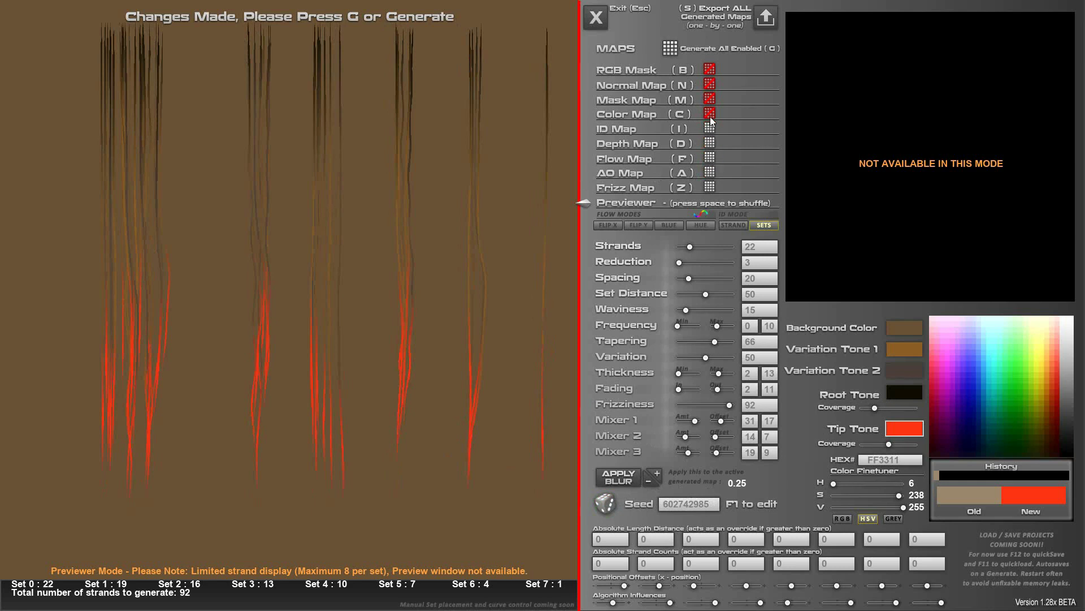
{"action": "left_click", "coordinate": [710, 85]}
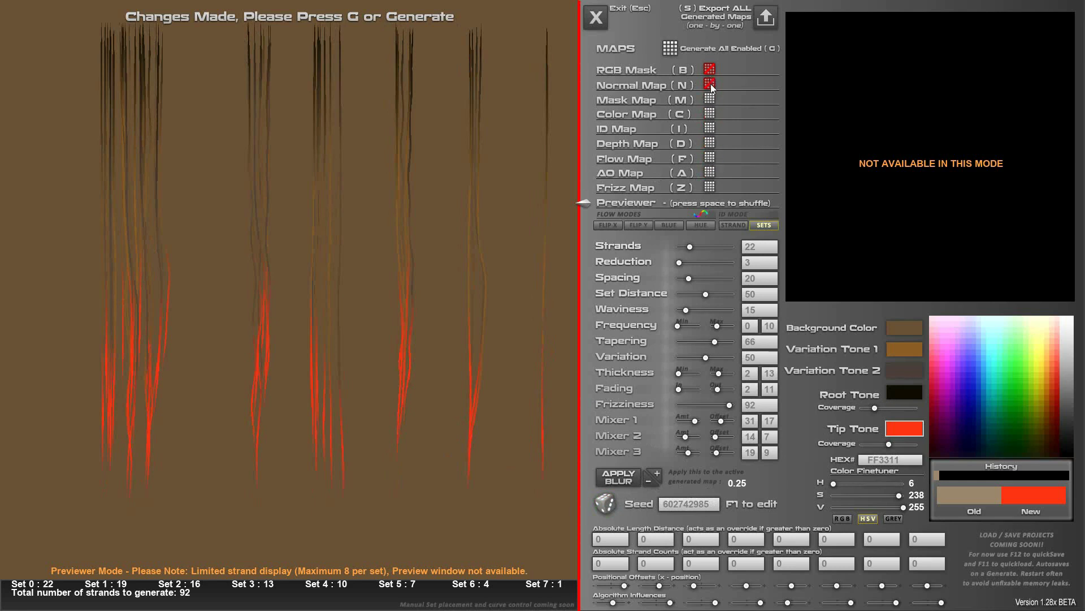
{"action": "left_click", "coordinate": [671, 48]}
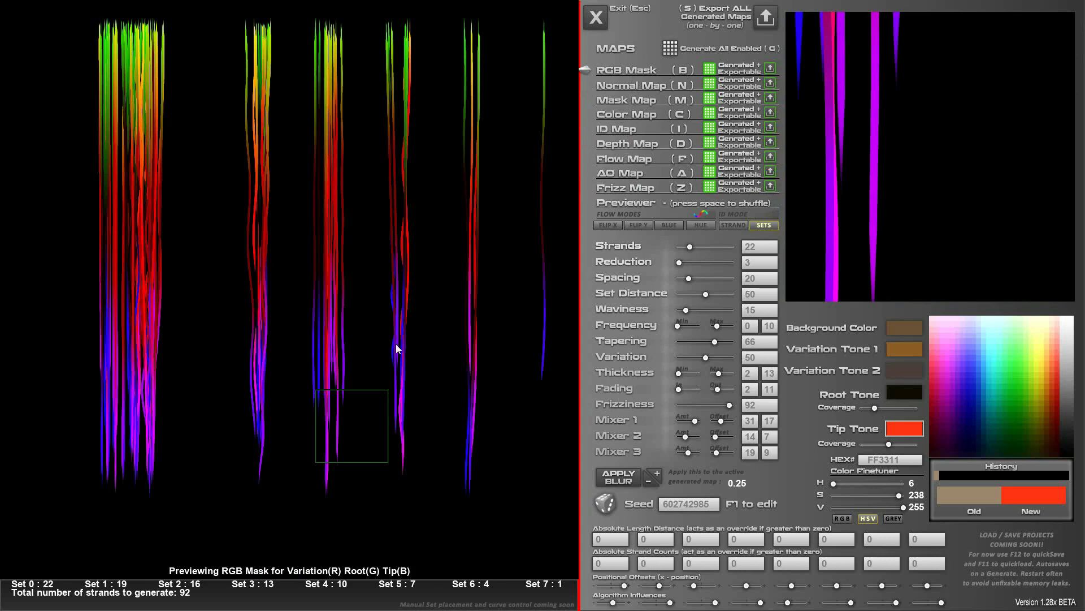
{"action": "key", "text": "z"}
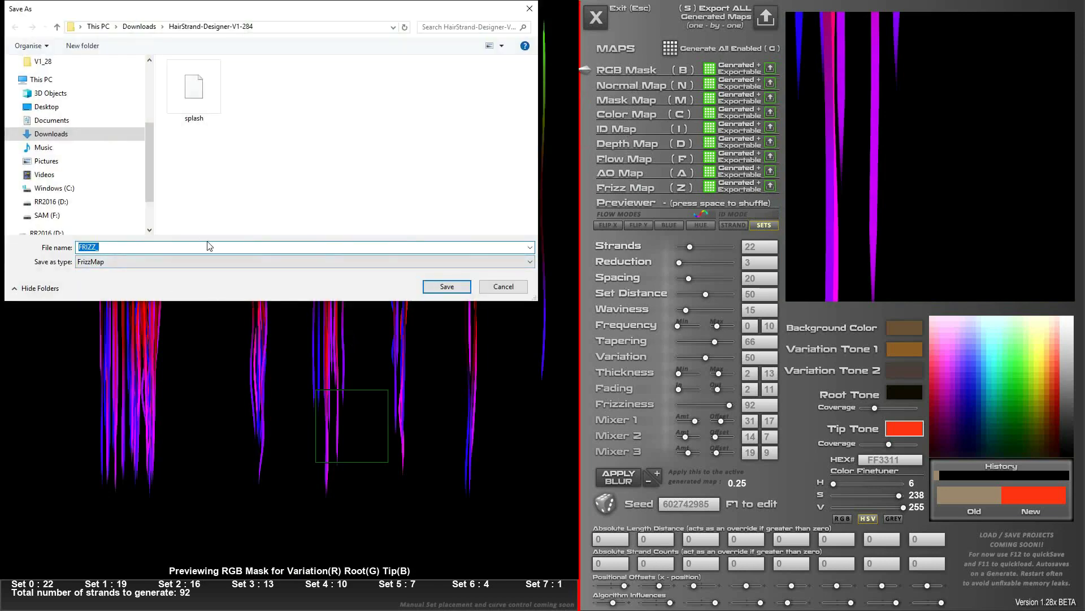
Cancel the single export, start Export ALL, and browse to Desktop > TEMP > TEMP
{"action": "left_click", "coordinate": [502, 287]}
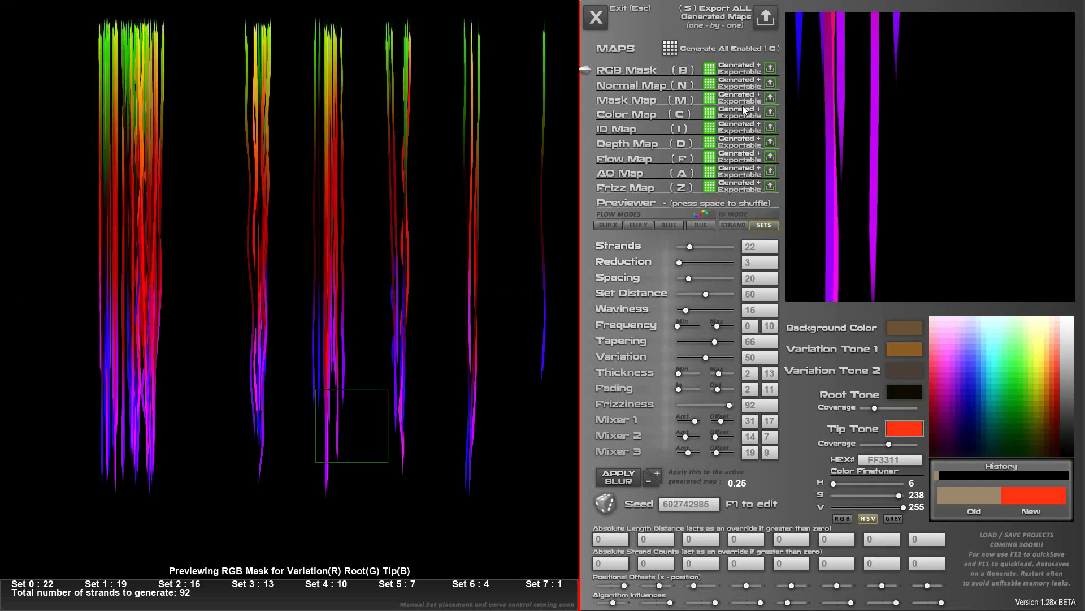
{"action": "left_click", "coordinate": [769, 15]}
{"action": "mouse_move", "coordinate": [85, 152]}
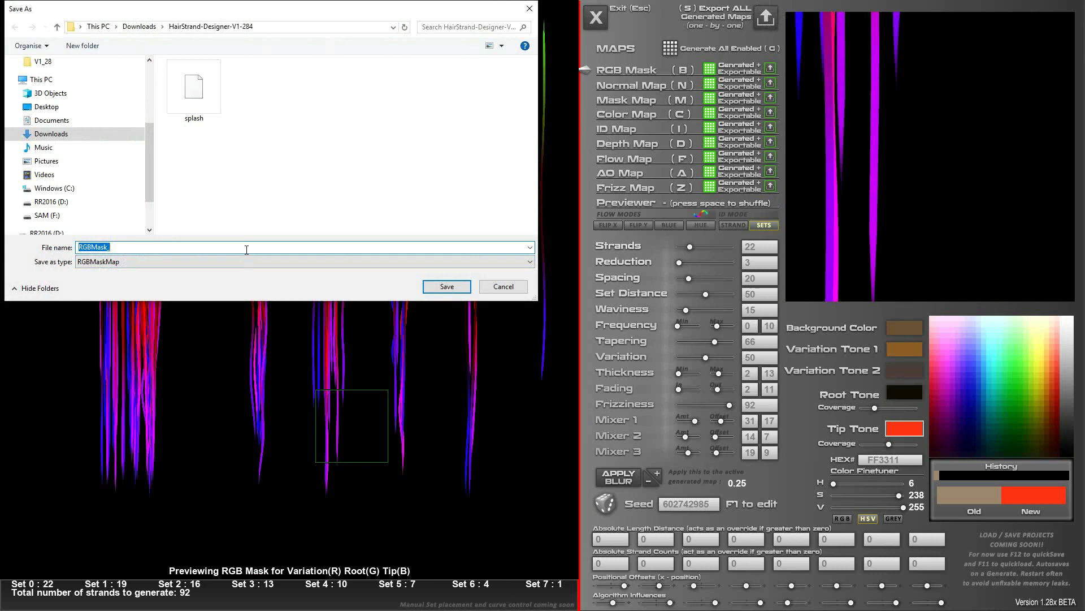
{"action": "left_click", "coordinate": [245, 249]}
{"action": "left_click_drag", "start_coordinate": [148, 175], "coordinate": [148, 197]}
{"action": "type", "text": "_"}
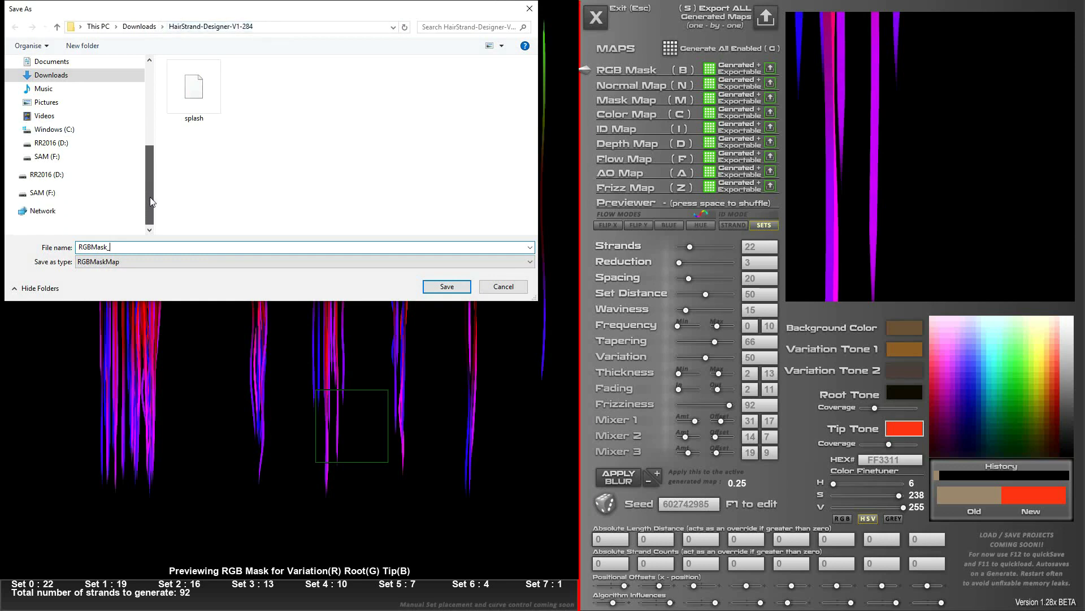
{"action": "left_click", "coordinate": [51, 175]}
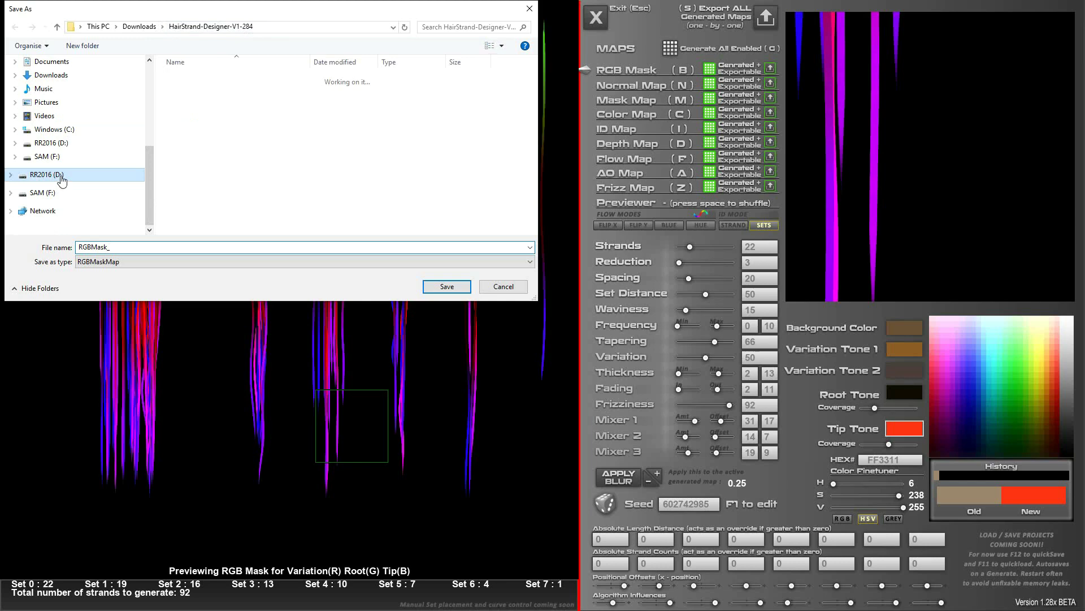
{"action": "scroll", "coordinate": [78, 130], "scroll_direction": "up", "scroll_amount": 2}
{"action": "left_click", "coordinate": [46, 93]}
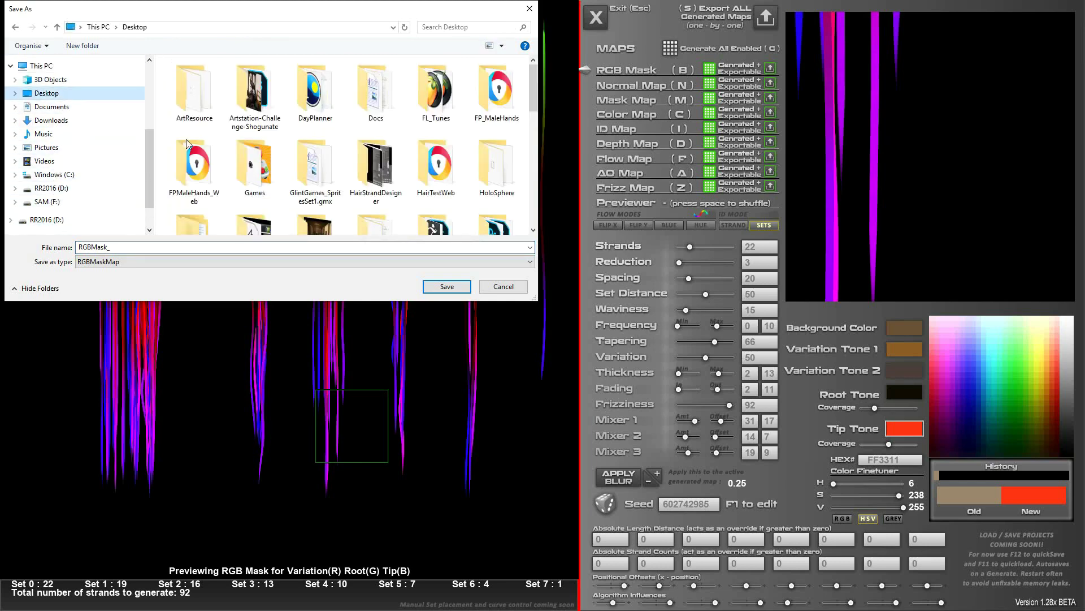
{"action": "scroll", "coordinate": [340, 153], "scroll_direction": "down", "scroll_amount": 3}
{"action": "scroll", "coordinate": [434, 198], "scroll_direction": "down", "scroll_amount": 2}
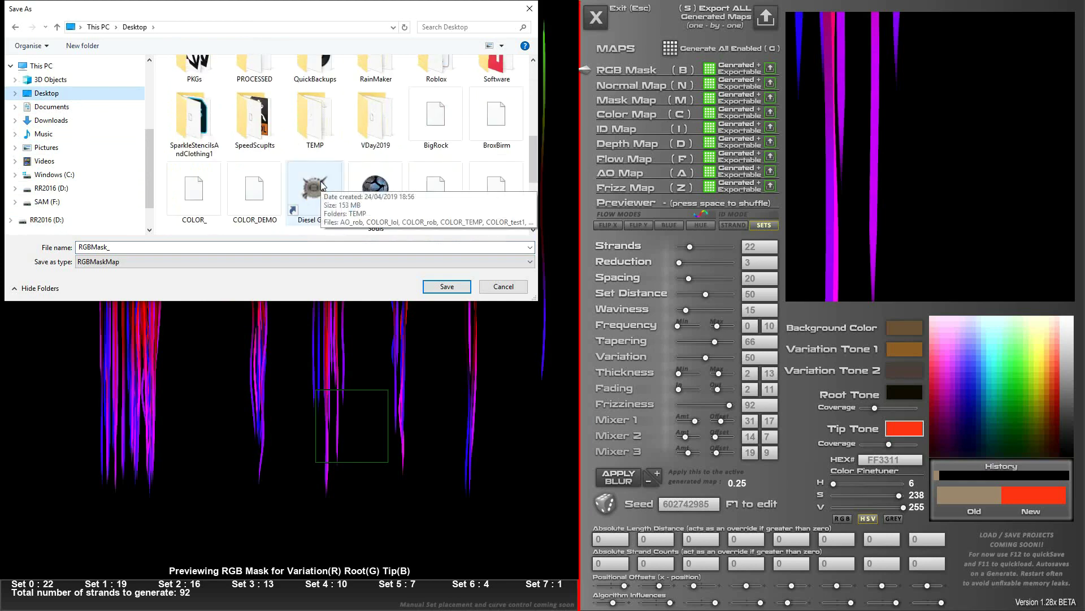
{"action": "left_click", "coordinate": [310, 136]}
{"action": "double_click", "coordinate": [310, 137]}
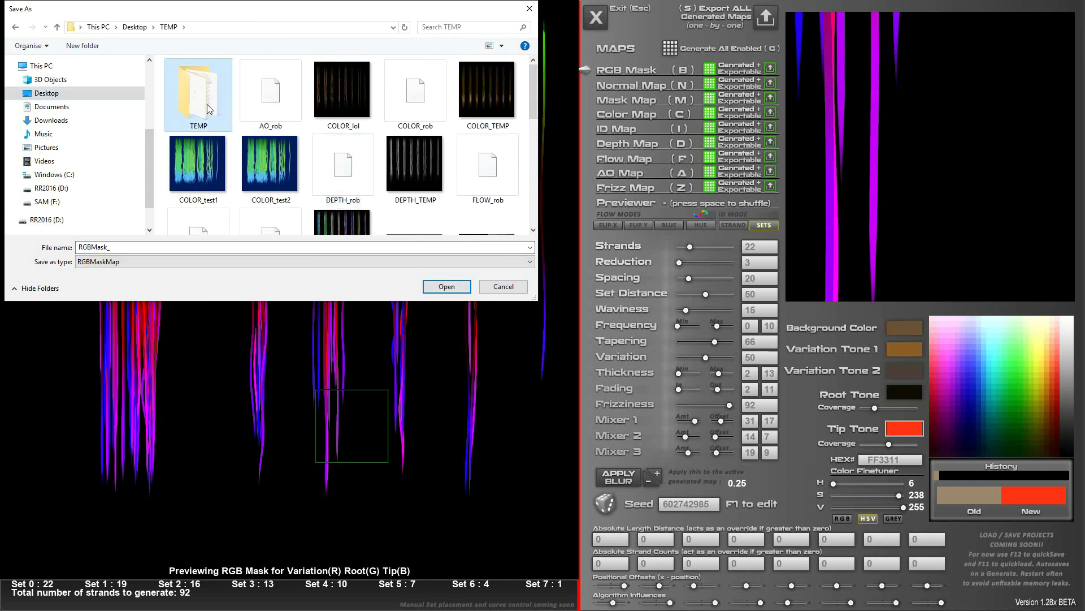
{"action": "double_click", "coordinate": [208, 109]}
{"action": "left_click", "coordinate": [220, 247]}
{"action": "type", "text": "26"}
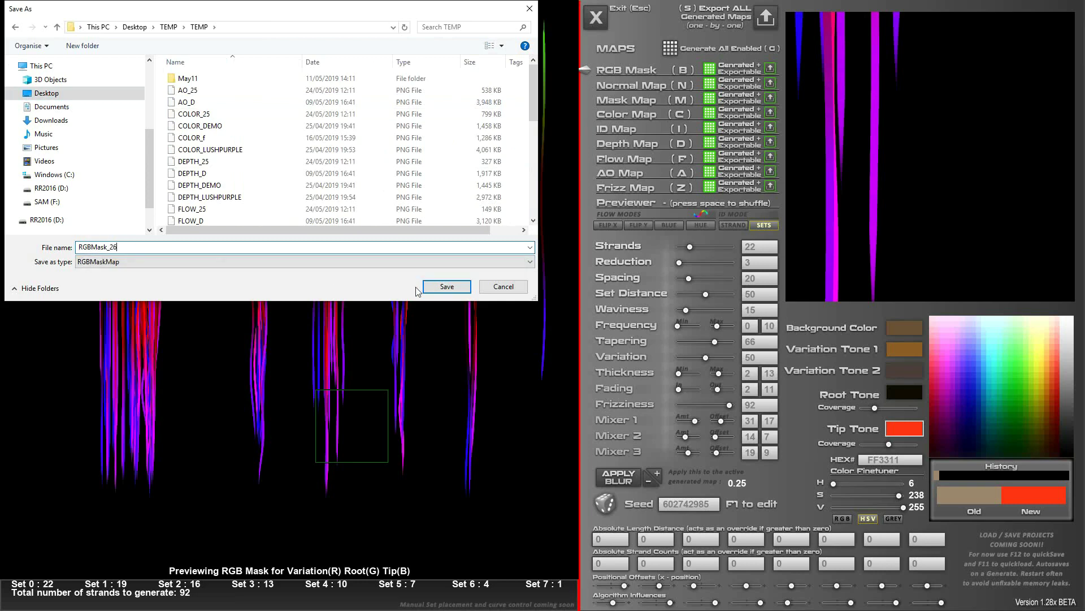
Save RGBMask, normal, ID, COLOR, MASK, DEPTH, FLOW, AO and FRIZZ maps with _26 suffixes
{"action": "left_click", "coordinate": [447, 287]}
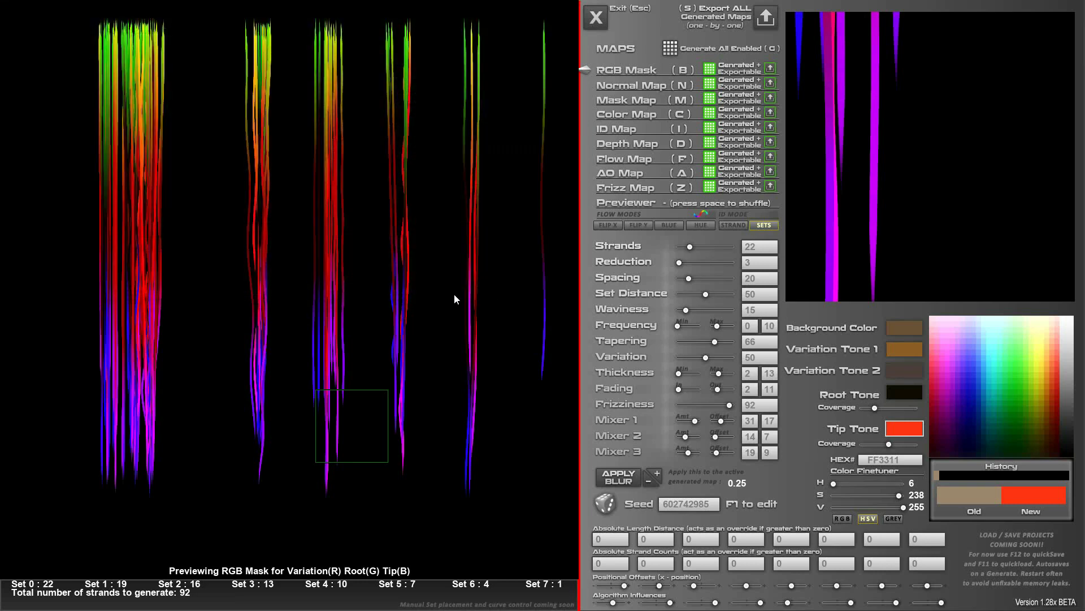
{"action": "type", "text": "n"}
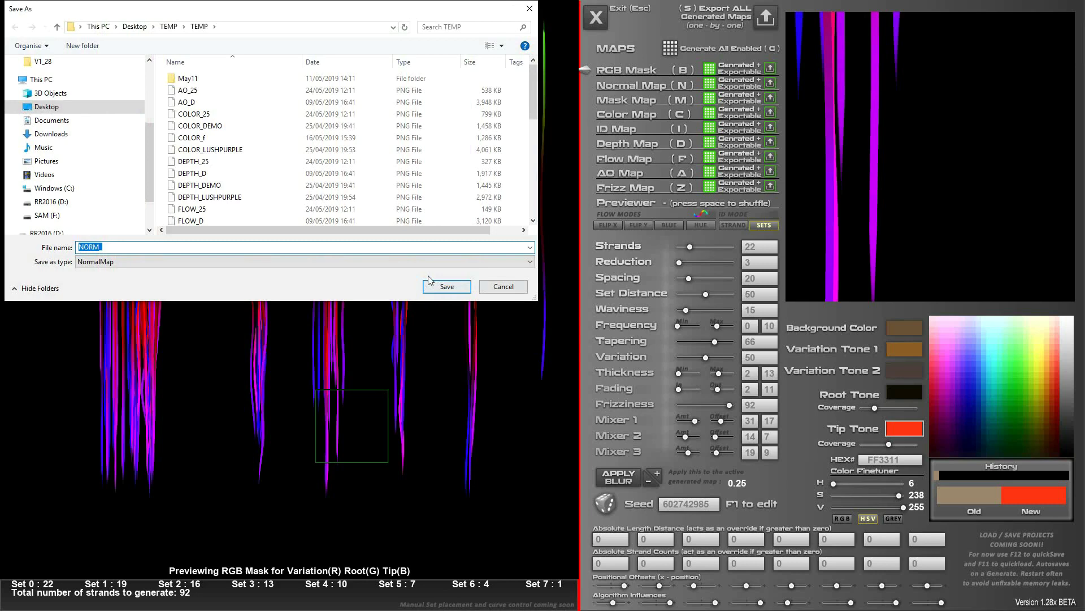
{"action": "type", "text": "NORM_"}
{"action": "left_click", "coordinate": [447, 287]}
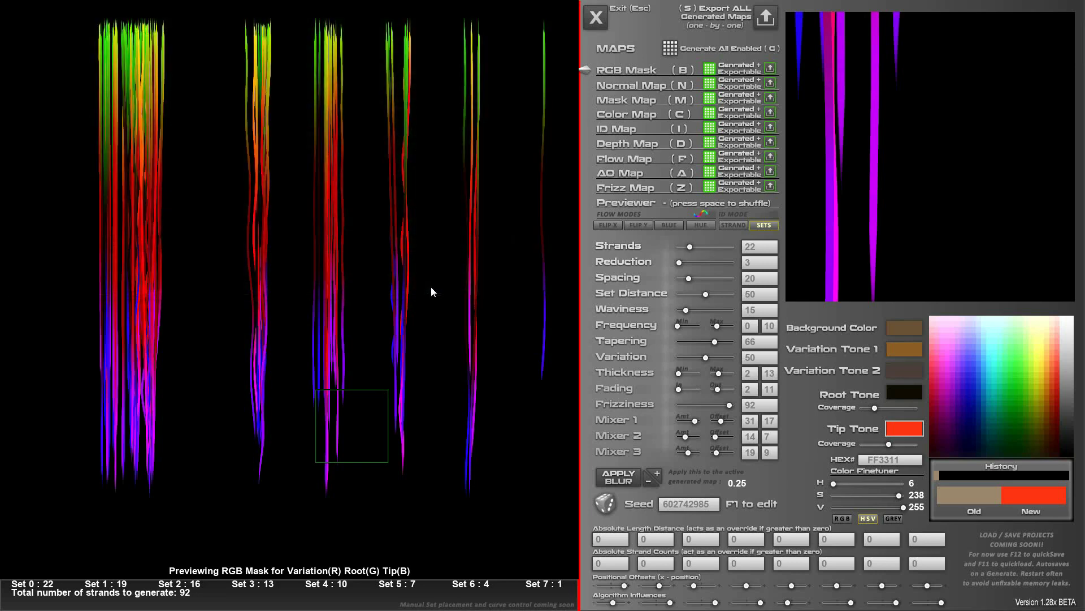
{"action": "type", "text": "i_25"}
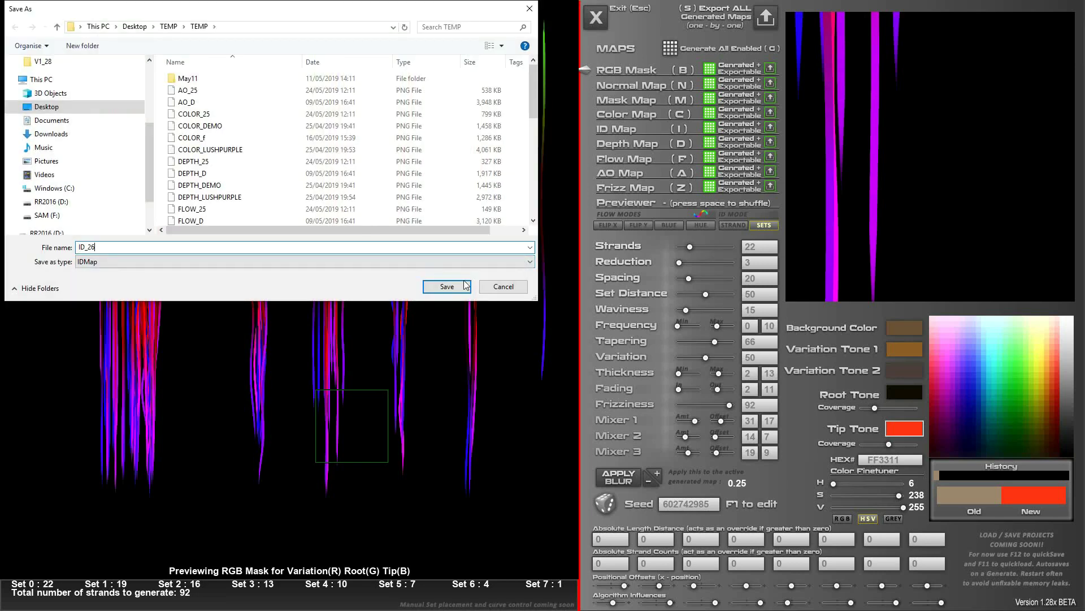
{"action": "left_click", "coordinate": [447, 287]}
{"action": "type", "text": "c"}
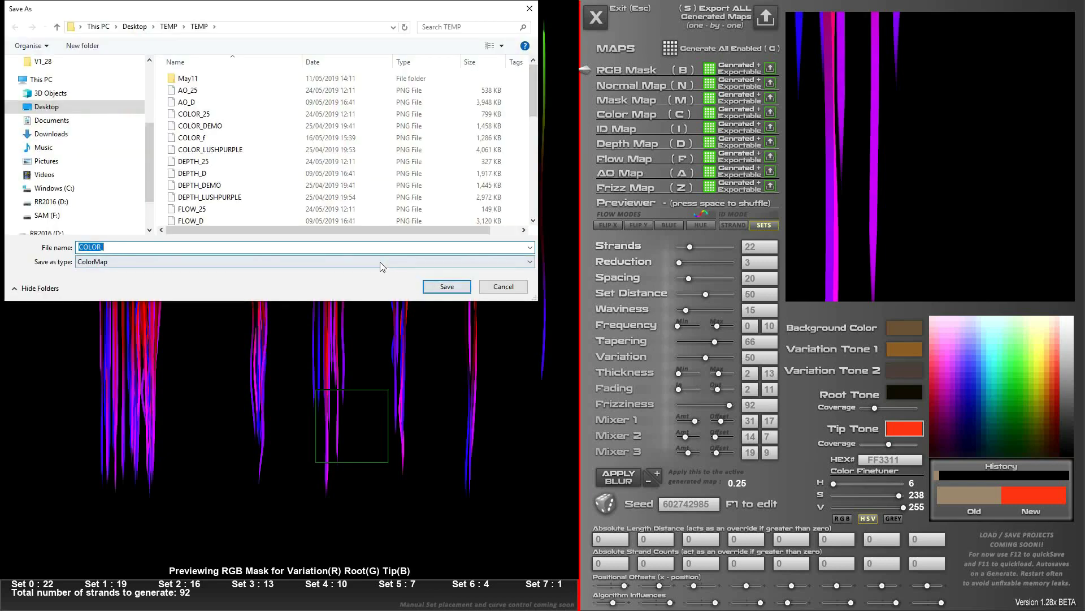
{"action": "type", "text": "_26"}
{"action": "left_click", "coordinate": [447, 287]}
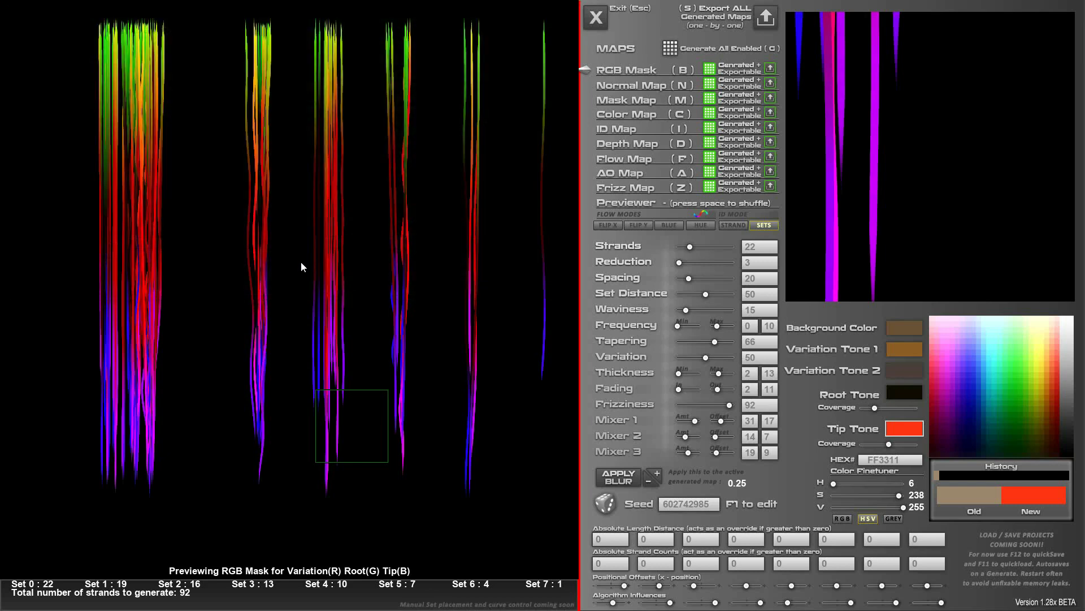
{"action": "type", "text": "m_26"}
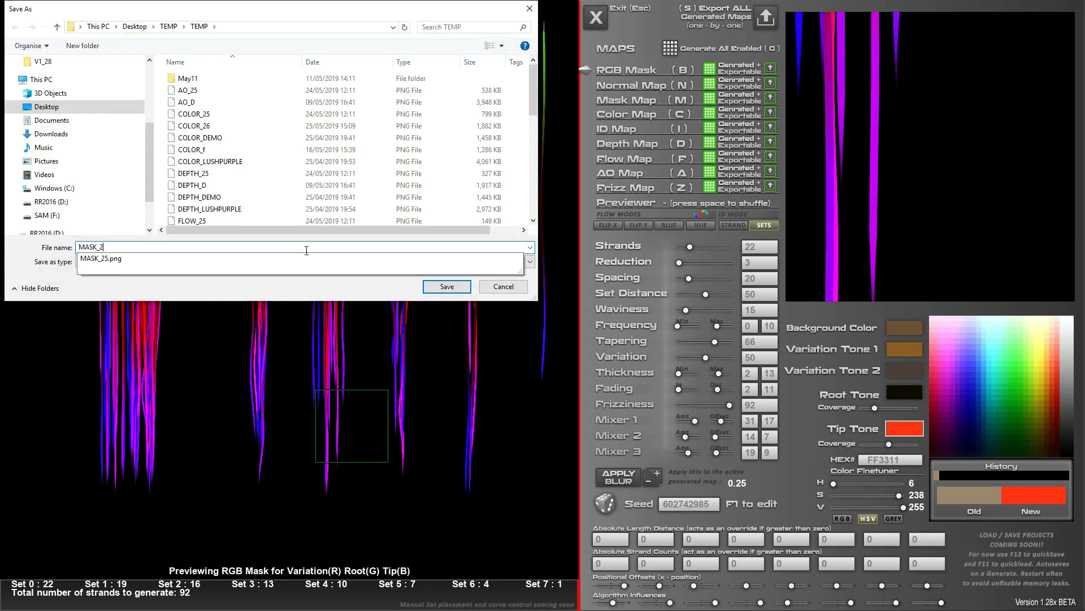
{"action": "left_click", "coordinate": [447, 286]}
{"action": "type", "text": "d"}
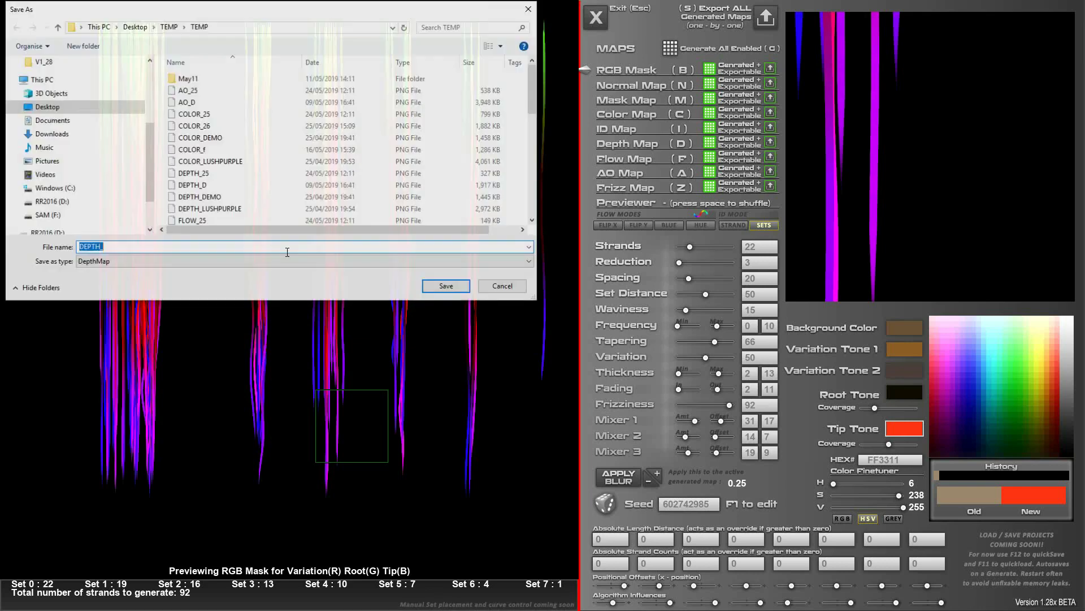
{"action": "type", "text": "_"}
{"action": "left_click", "coordinate": [447, 286]}
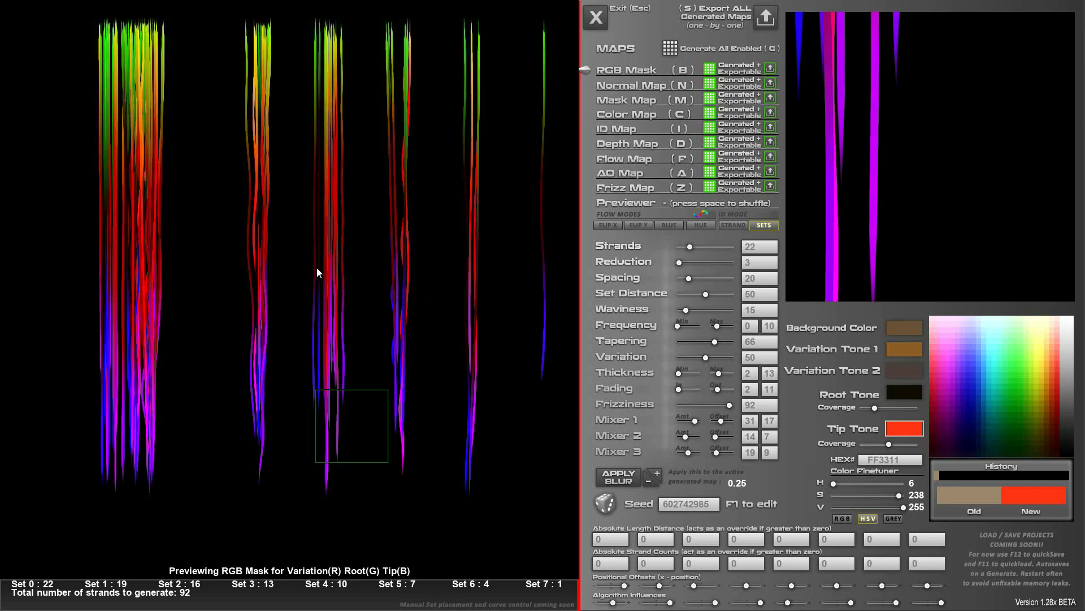
{"action": "type", "text": "f_26"}
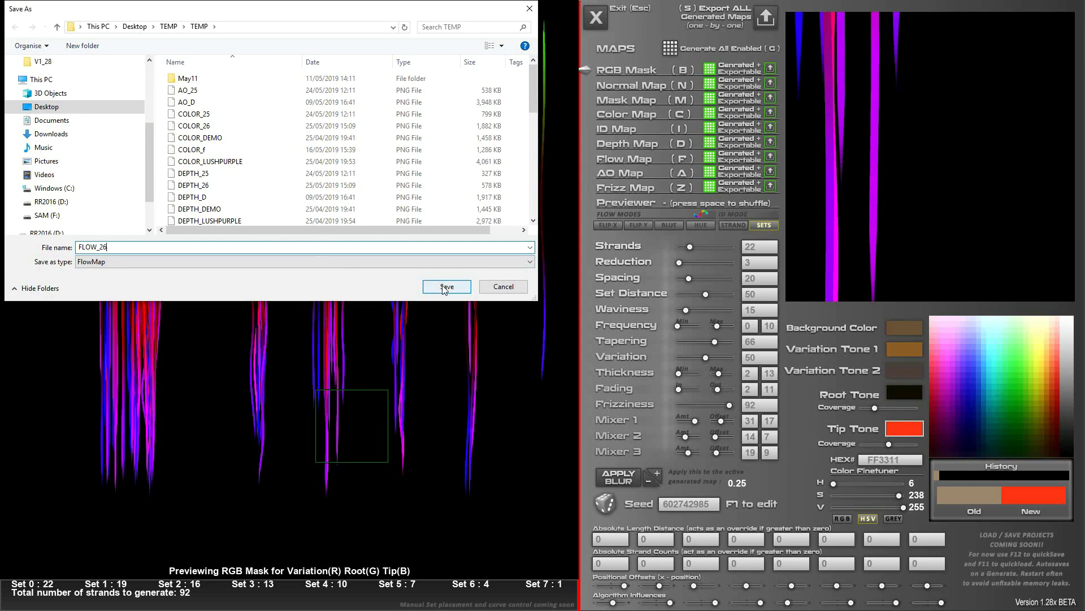
{"action": "key", "text": "Return"}
{"action": "type", "text": "a"}
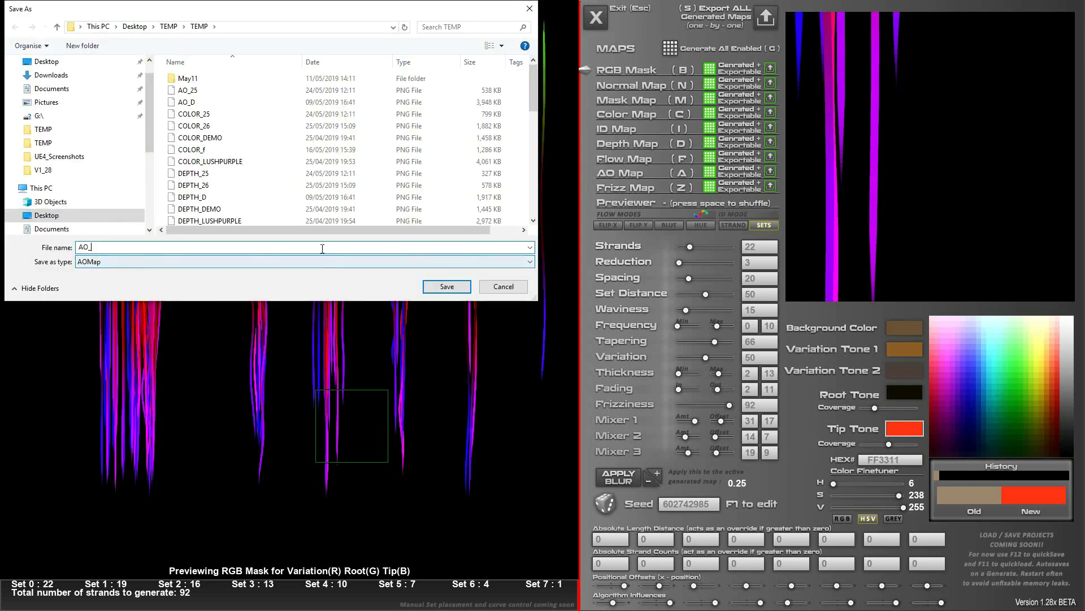
{"action": "type", "text": "_26"}
{"action": "left_click", "coordinate": [448, 287]}
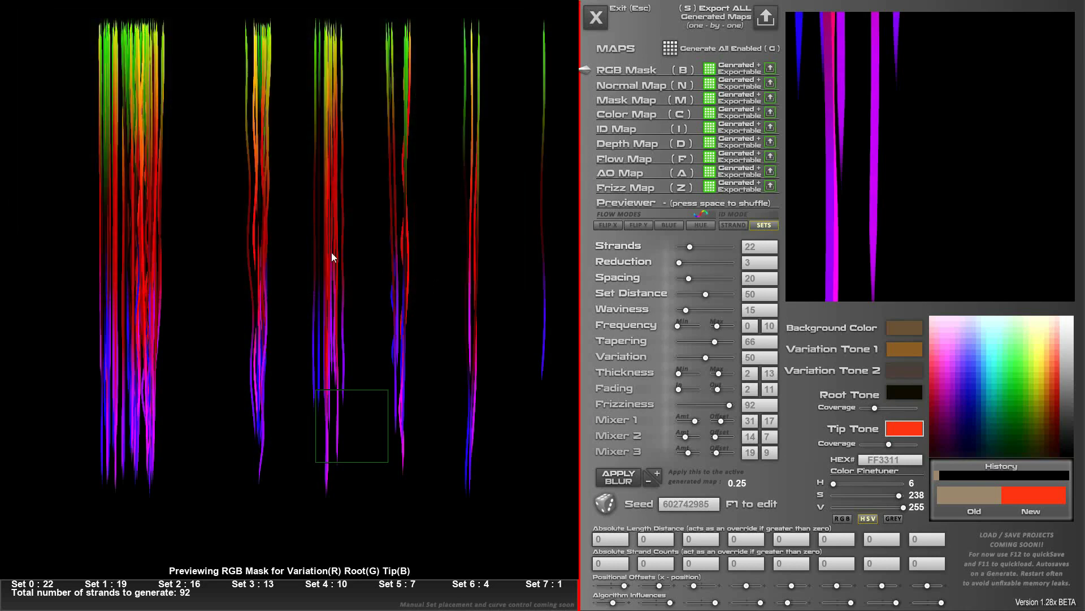
{"action": "type", "text": "z_26"}
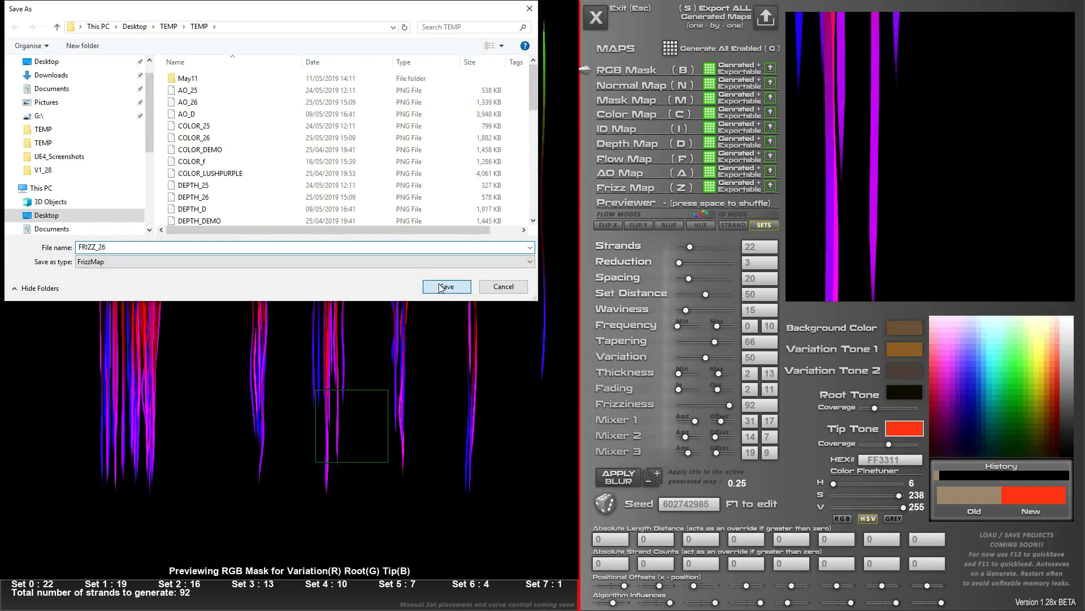
{"action": "left_click", "coordinate": [445, 288]}
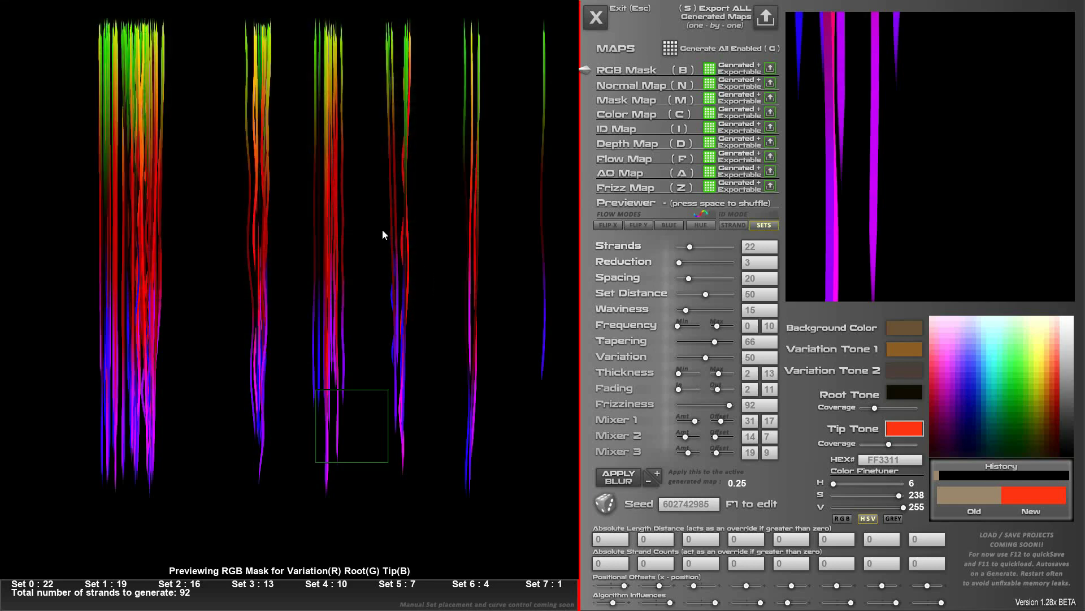
Save the project as HSD_26 in the nested TEMP folder
{"action": "key", "text": "ctrl+s"}
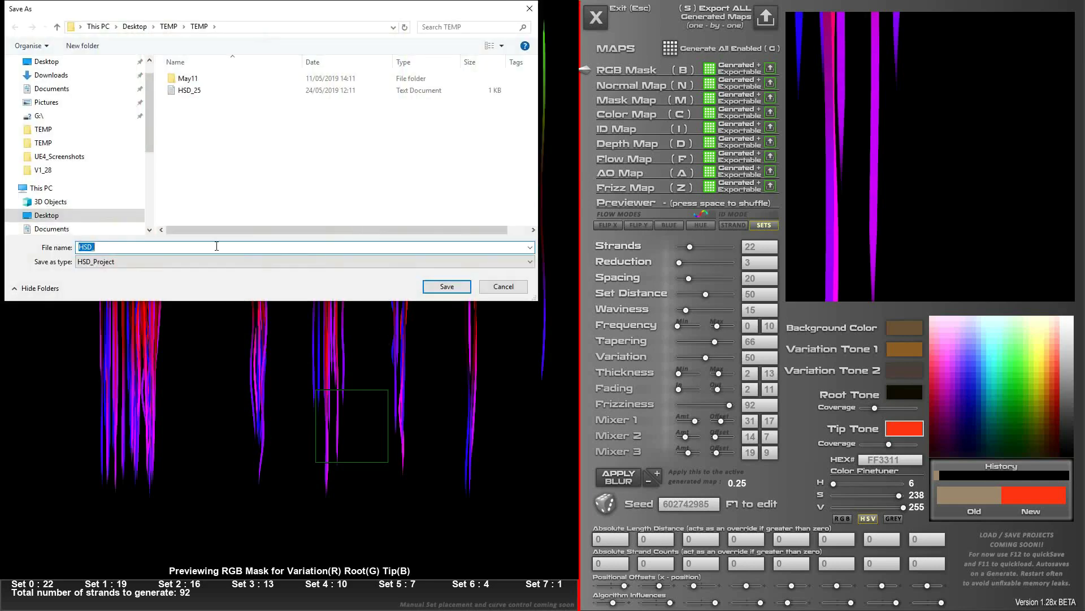
{"action": "type", "text": "_"}
{"action": "left_click", "coordinate": [98, 247]}
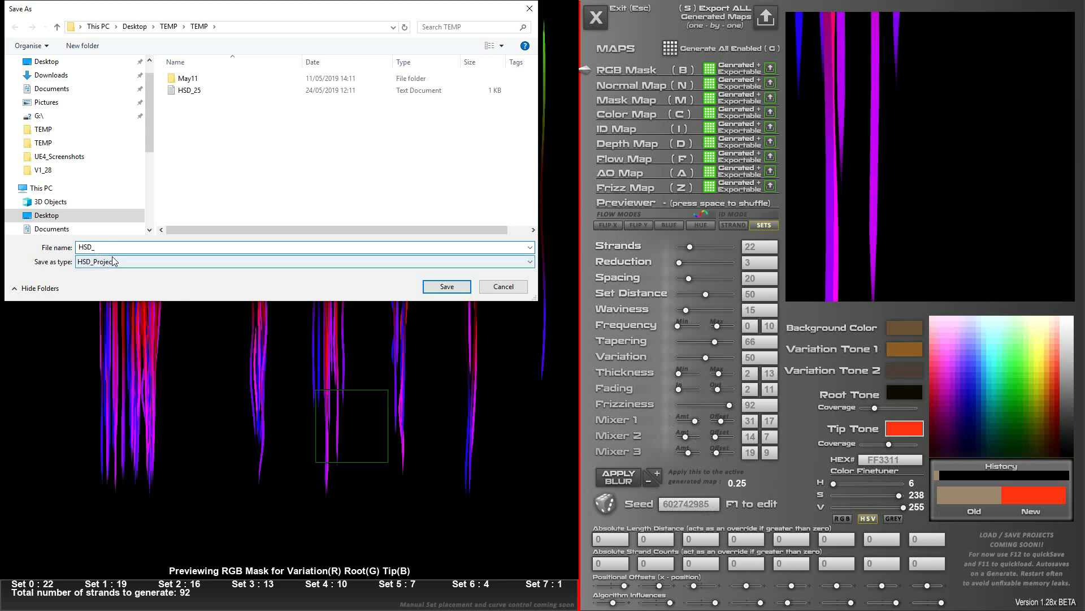
{"action": "type", "text": "26"}
{"action": "left_click", "coordinate": [447, 287]}
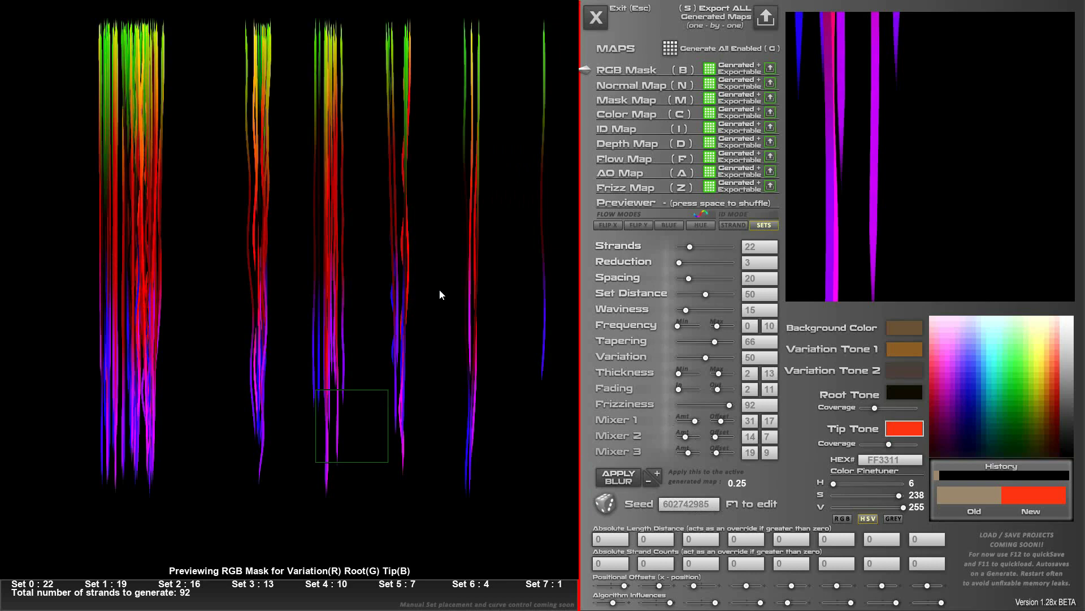
Close HairStrand Designer, look over its store page in the browser, and switch to Photoshop
{"action": "left_click", "coordinate": [596, 20]}
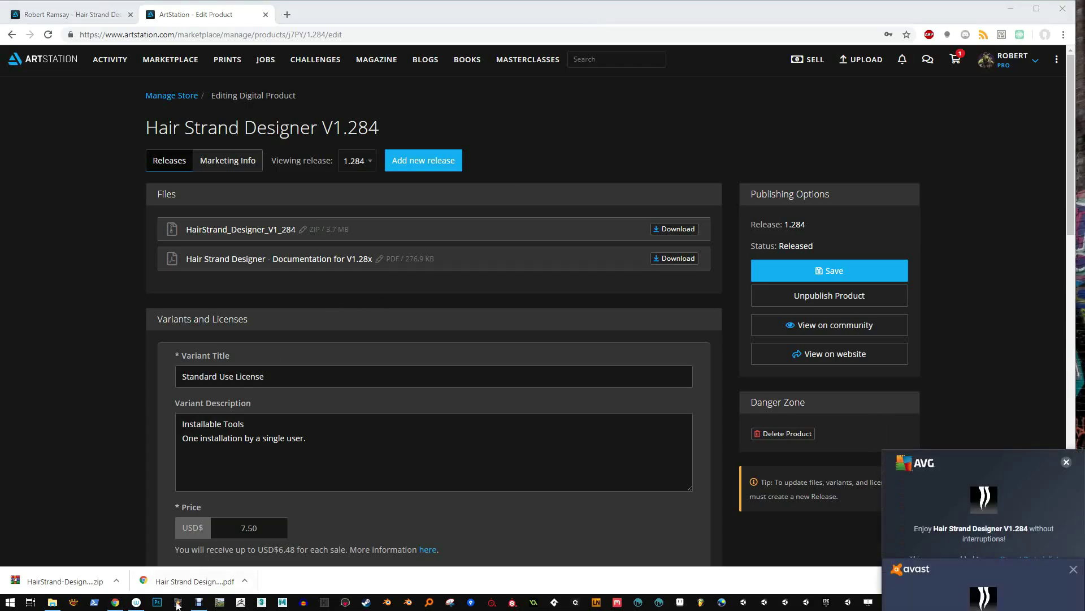
{"action": "left_click", "coordinate": [158, 604]}
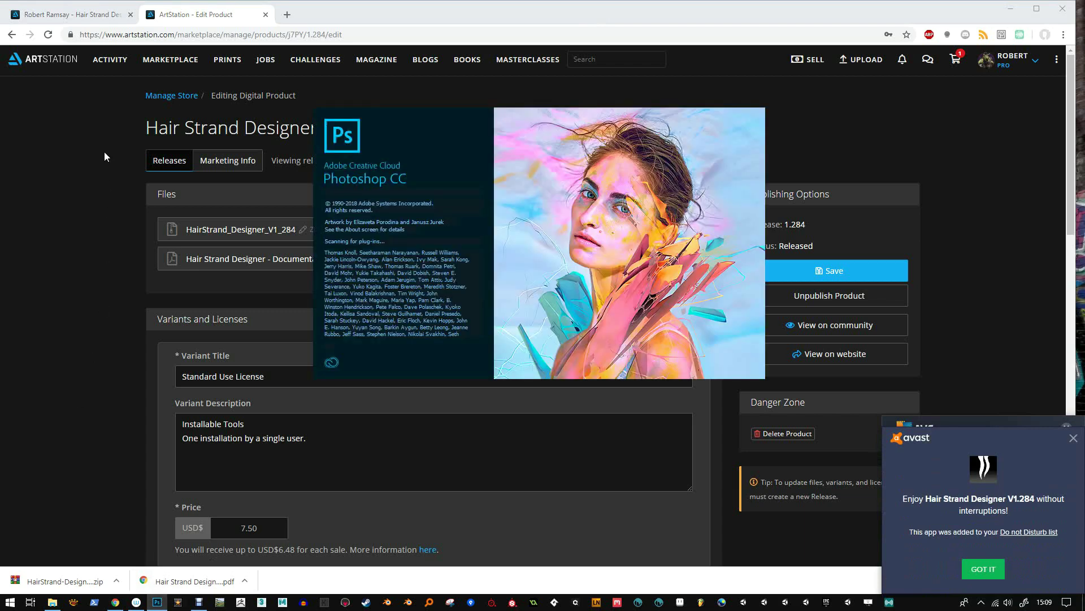
{"action": "left_click", "coordinate": [77, 14]}
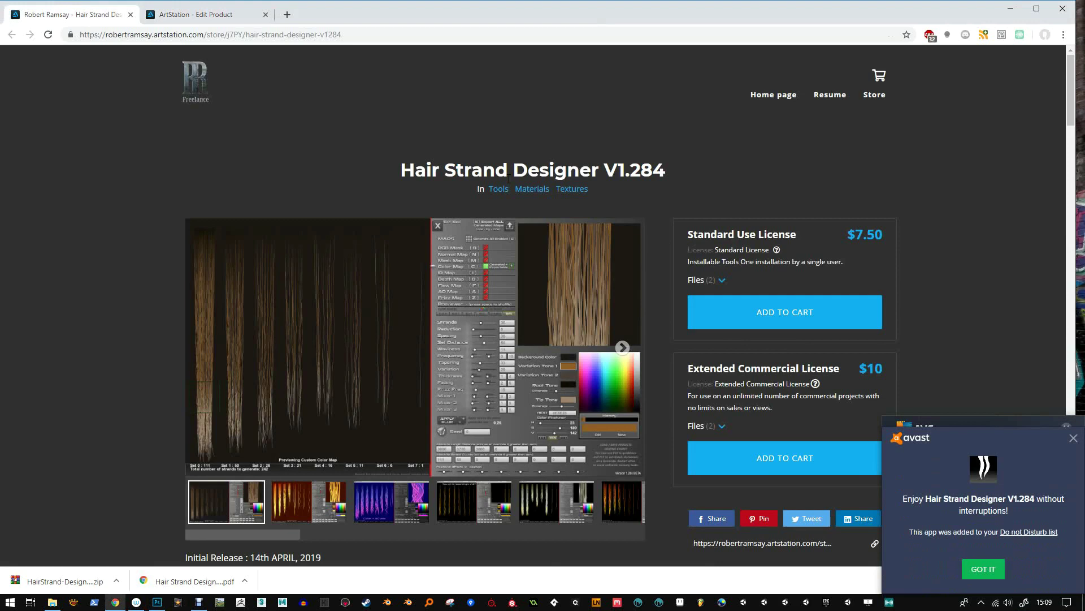
{"action": "left_click", "coordinate": [365, 33]}
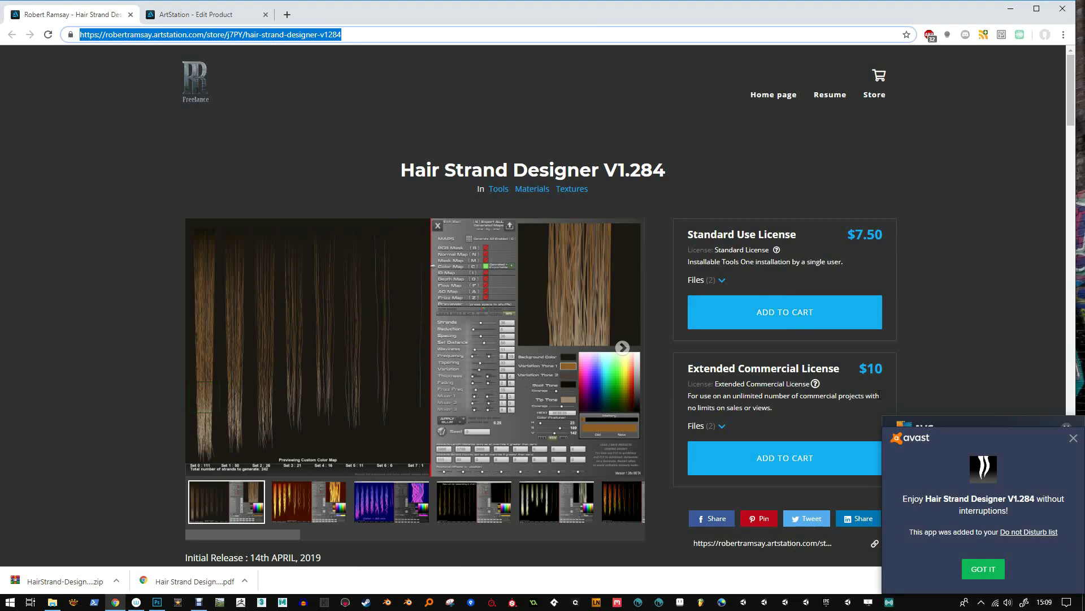
{"action": "scroll", "coordinate": [543, 390], "scroll_direction": "down", "scroll_amount": 3}
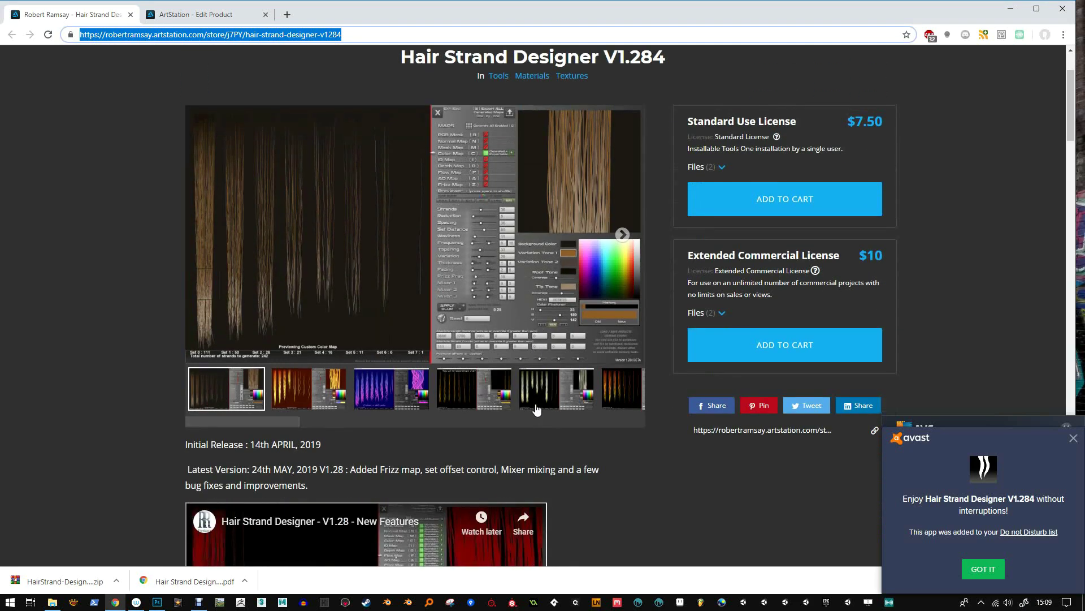
{"action": "scroll", "coordinate": [533, 408], "scroll_direction": "up", "scroll_amount": 2}
{"action": "scroll", "coordinate": [534, 408], "scroll_direction": "up", "scroll_amount": 1}
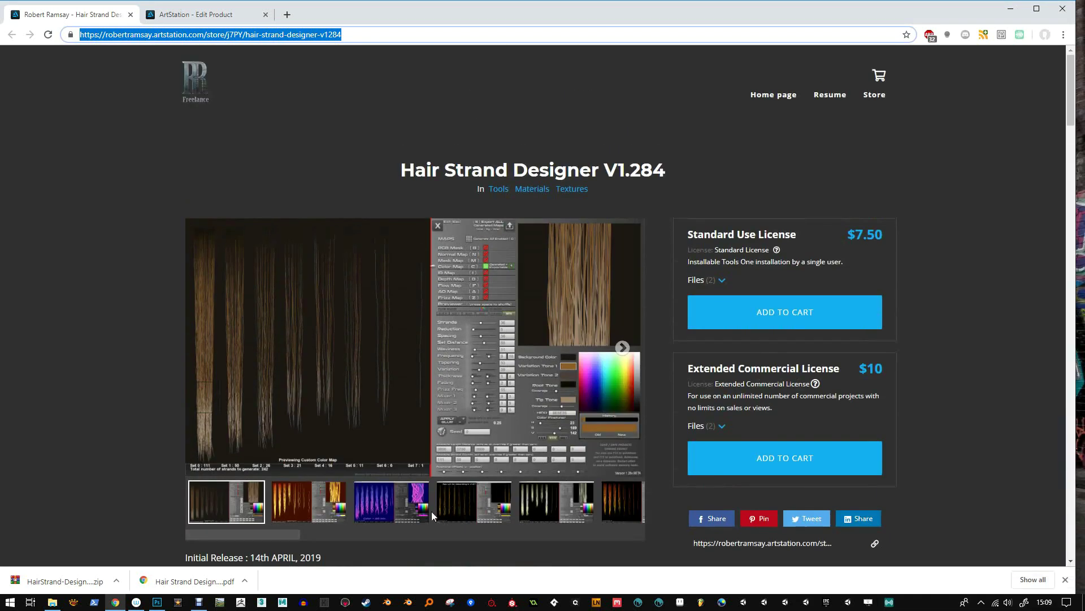
{"action": "left_click", "coordinate": [157, 602]}
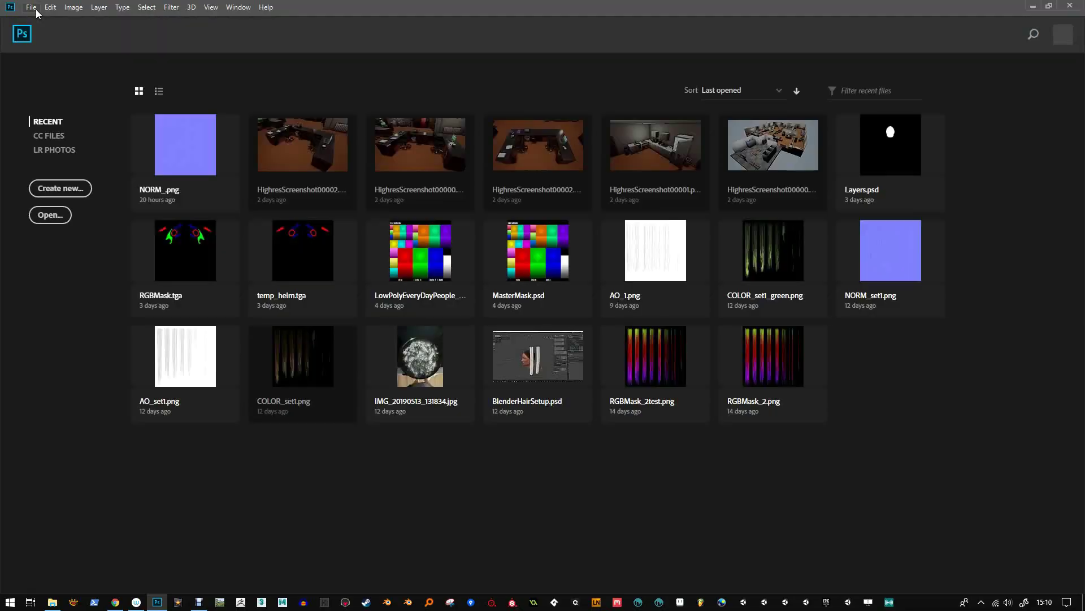
Bring up Photoshop's Open dialog after a false start with the File menu
{"action": "left_click", "coordinate": [37, 13]}
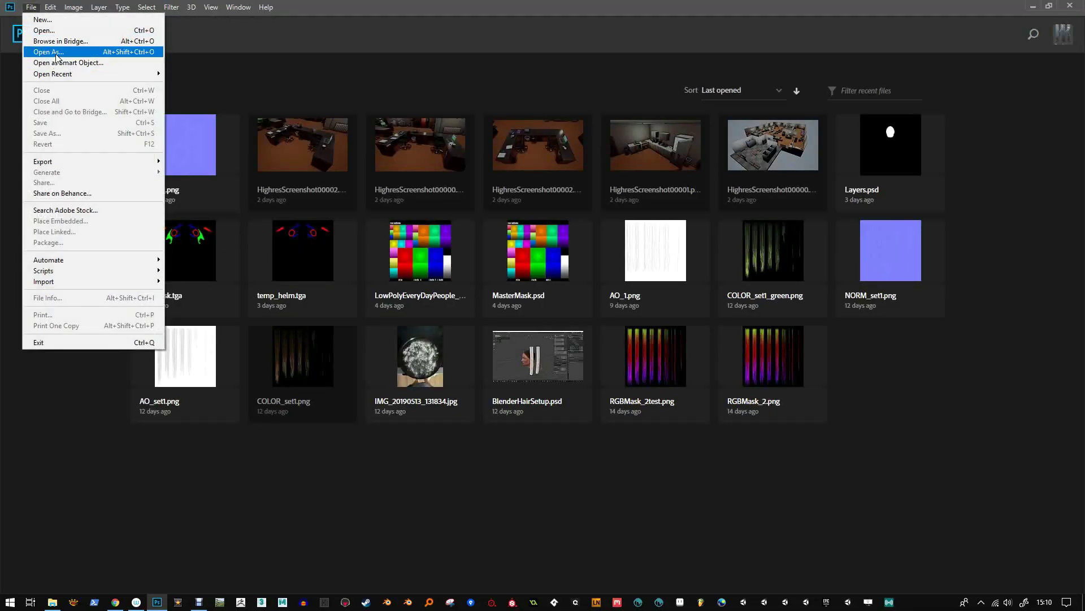
{"action": "left_click", "coordinate": [57, 52]}
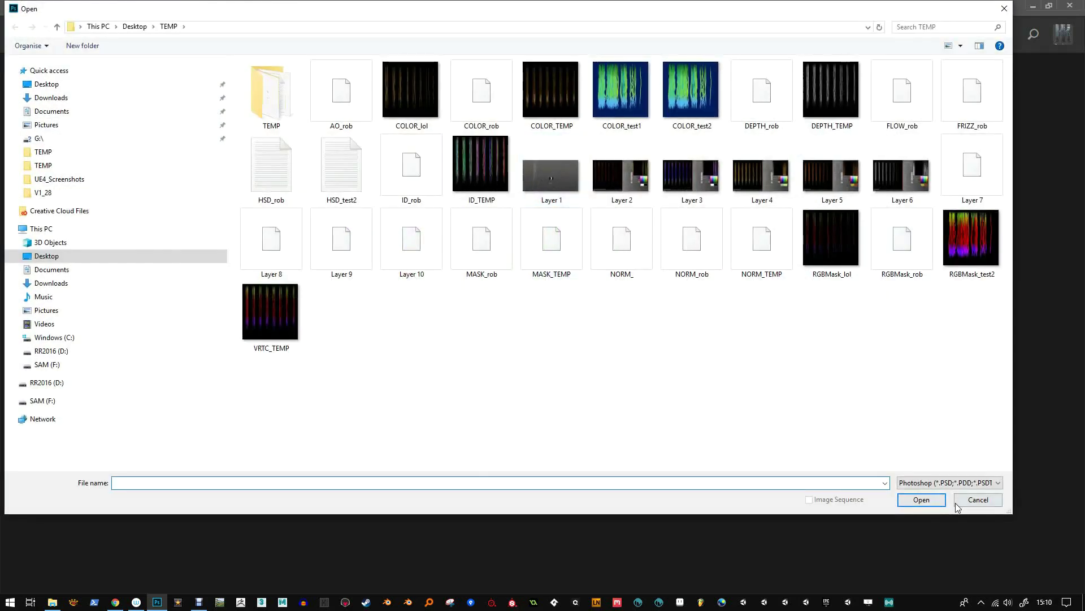
{"action": "left_click", "coordinate": [975, 503]}
{"action": "left_click", "coordinate": [32, 7]}
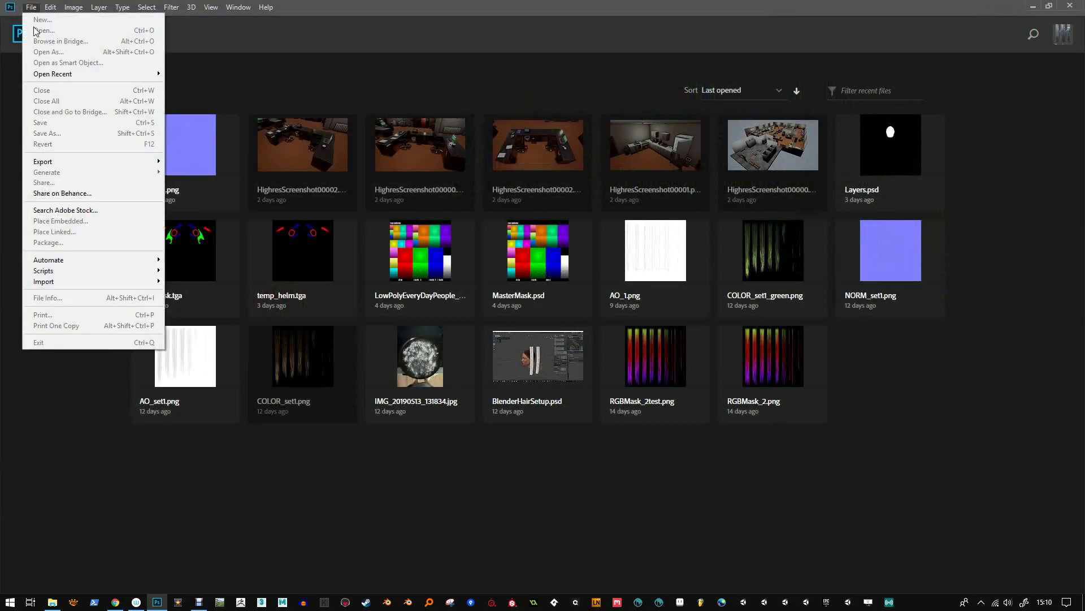
{"action": "left_click", "coordinate": [32, 11]}
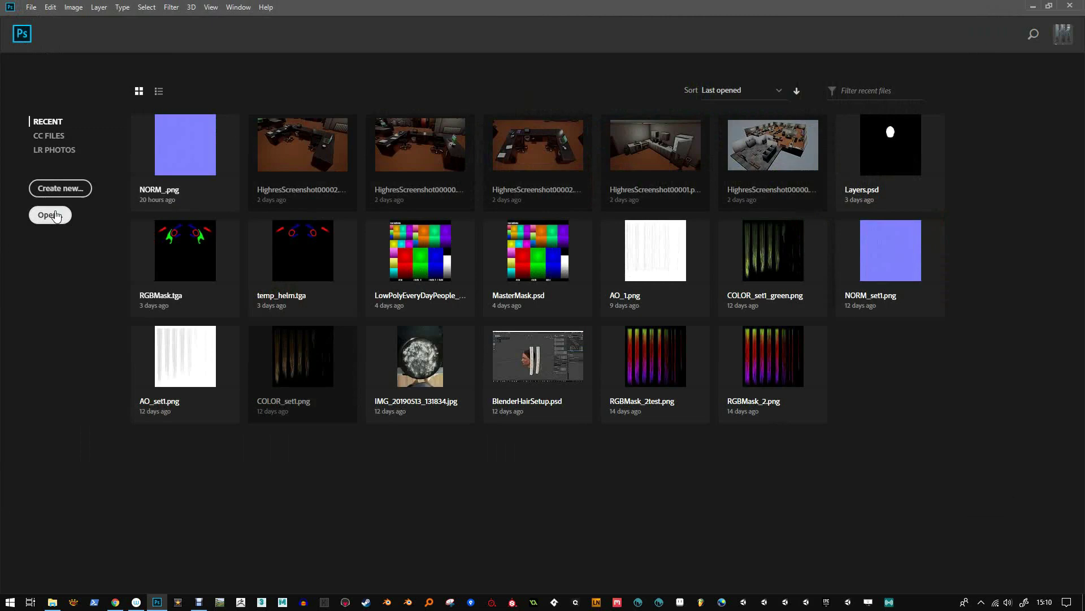
{"action": "left_click", "coordinate": [51, 215]}
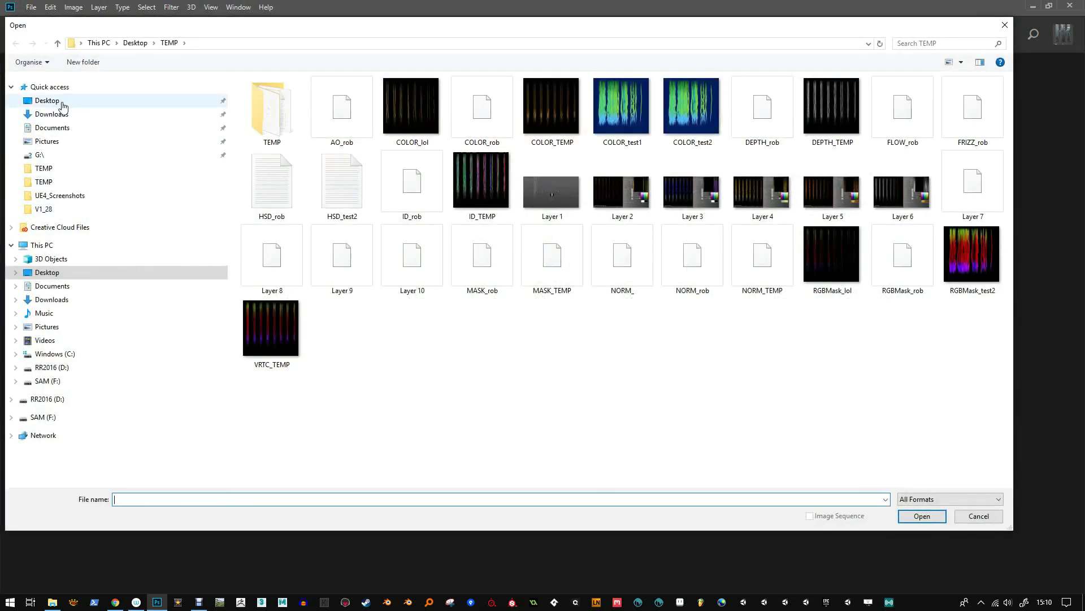
In the inner TEMP folder, sort files newest first by date modified and open FRIZZ_26
{"action": "double_click", "coordinate": [271, 110]}
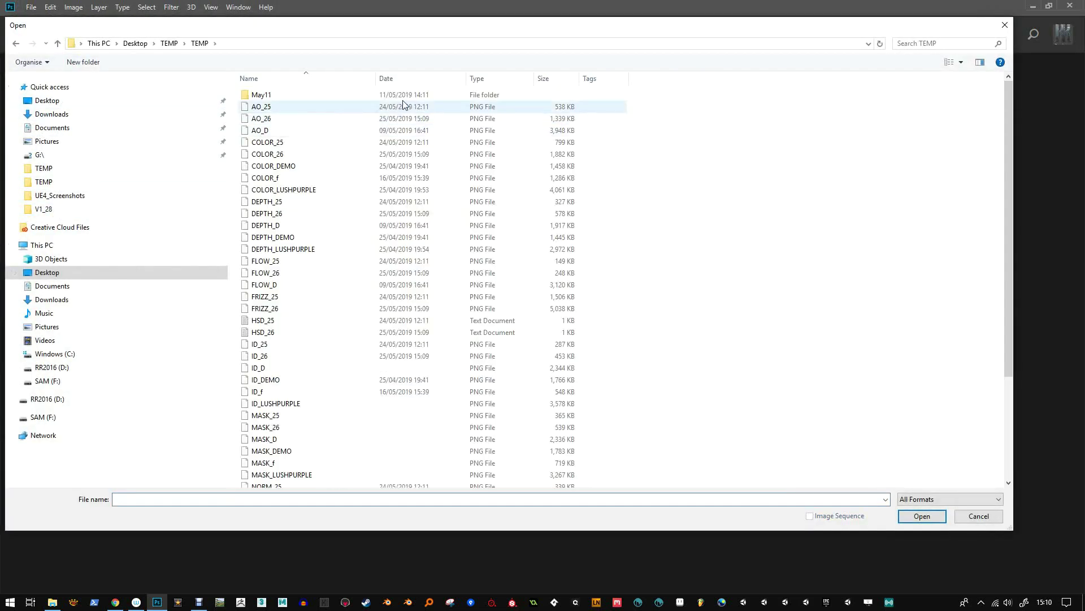
{"action": "right_click", "coordinate": [452, 84]}
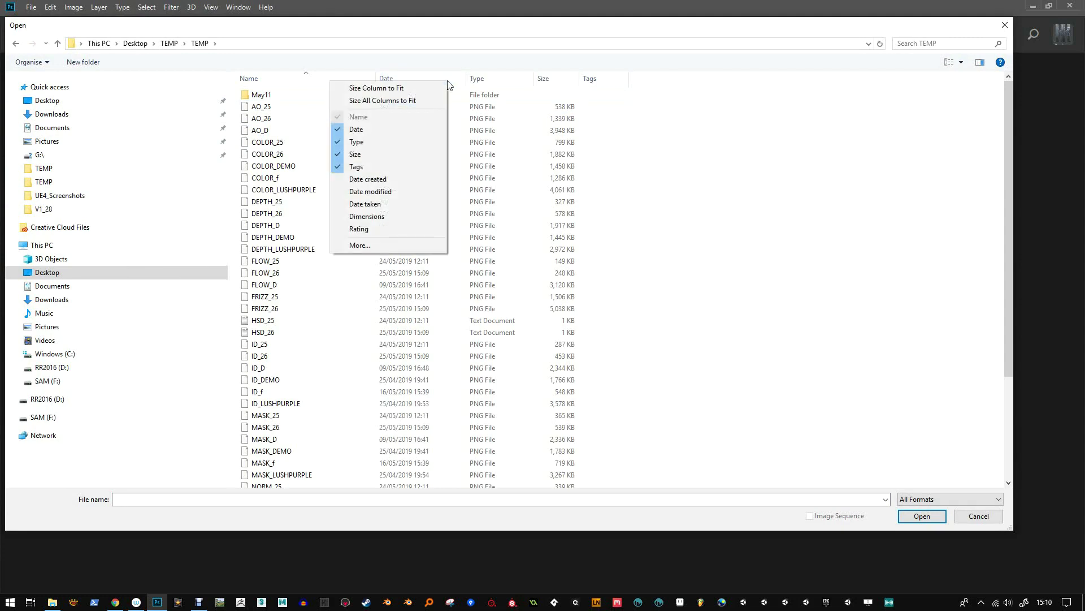
{"action": "left_click", "coordinate": [398, 194]}
{"action": "left_click", "coordinate": [658, 82]}
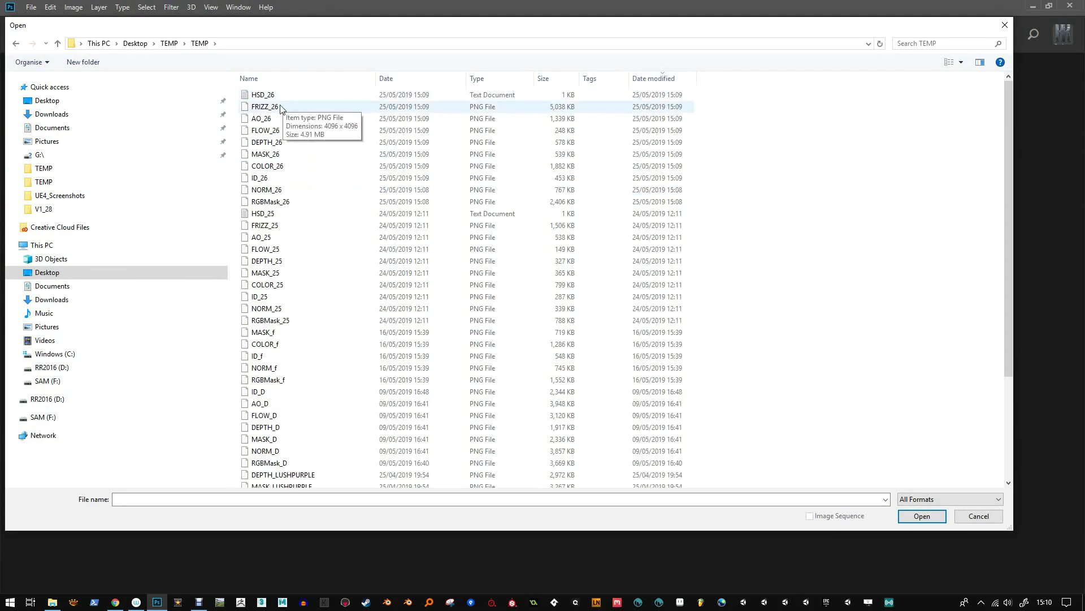
{"action": "double_click", "coordinate": [265, 107]}
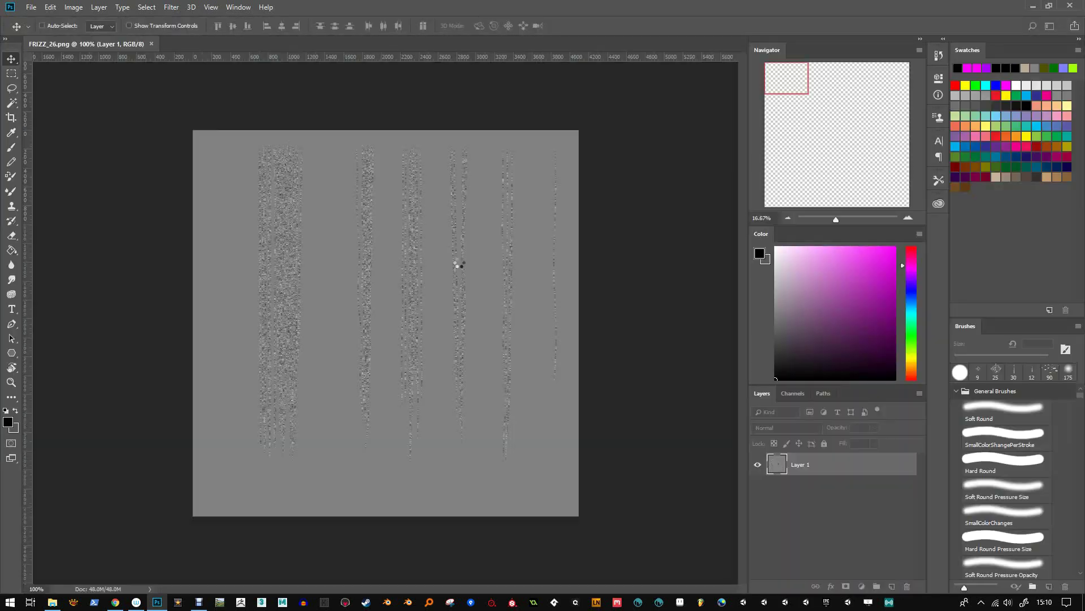
Zoom FRIZZ_26 to about 135% in the Navigator and bring up the Stylize filters
{"action": "left_click_drag", "start_coordinate": [836, 219], "coordinate": [850, 219]}
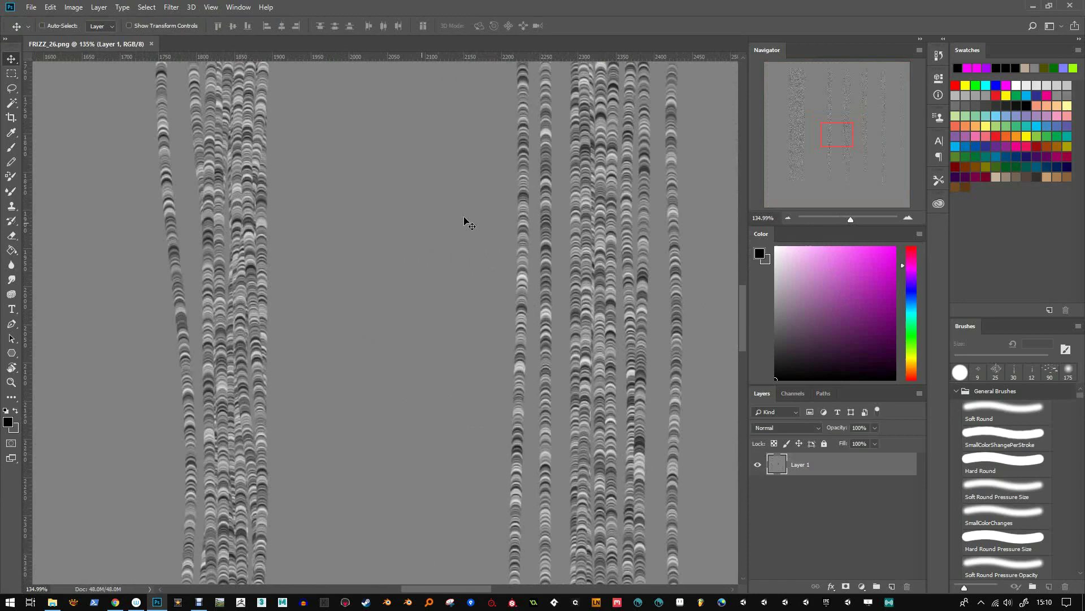
{"action": "left_click", "coordinate": [74, 7]}
{"action": "mouse_move", "coordinate": [99, 7]}
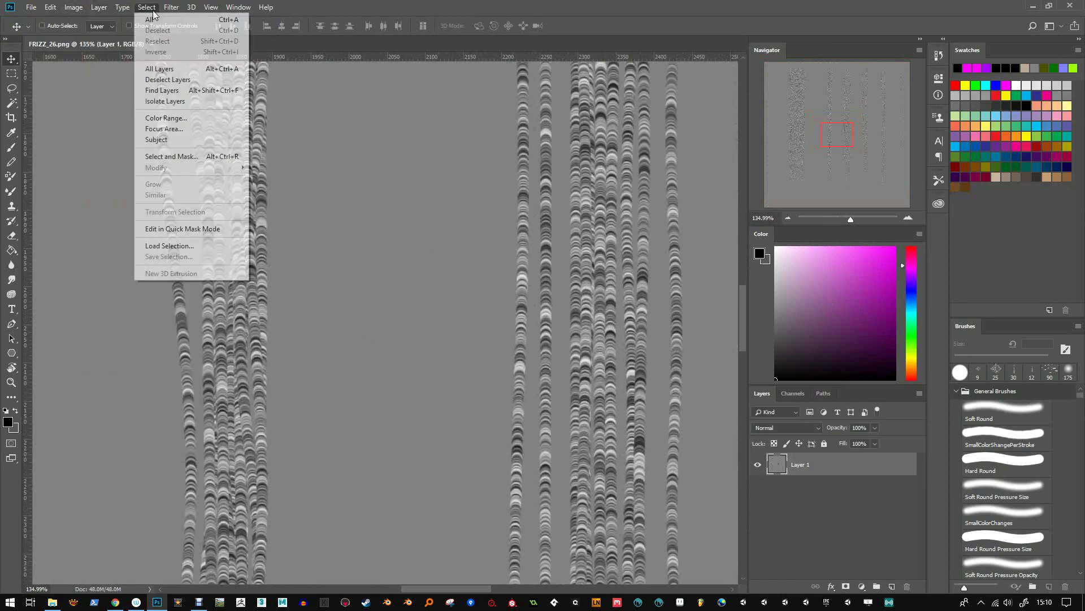
{"action": "mouse_move", "coordinate": [181, 210]}
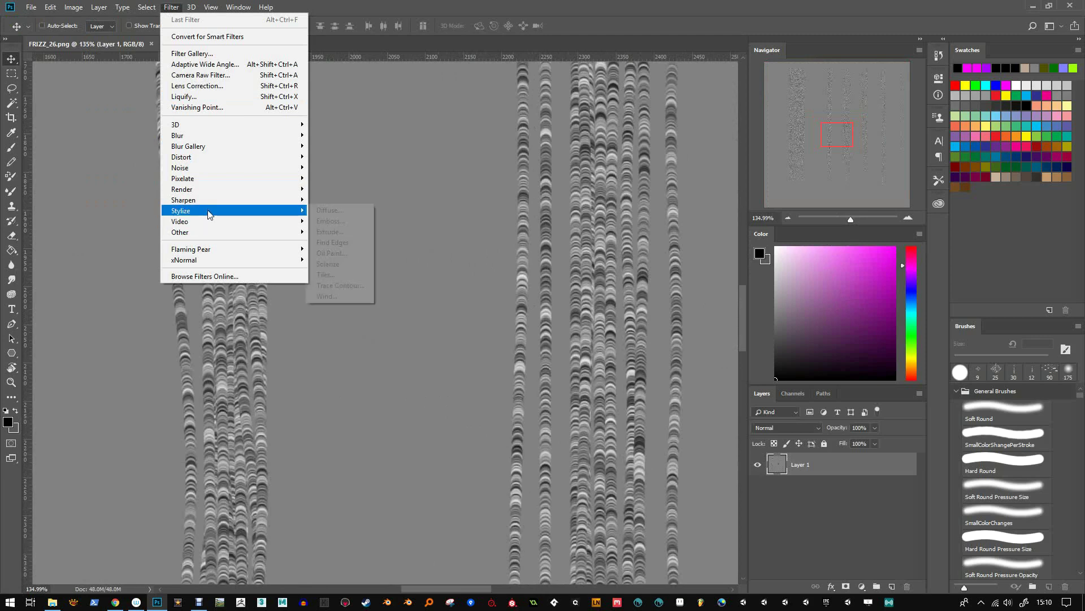
Apply Oil Paint (stylization 2.2, cleanliness 3.0, scale 2.6) to FRIZZ_26, then bring up File Explorer
{"action": "left_click", "coordinate": [332, 254]}
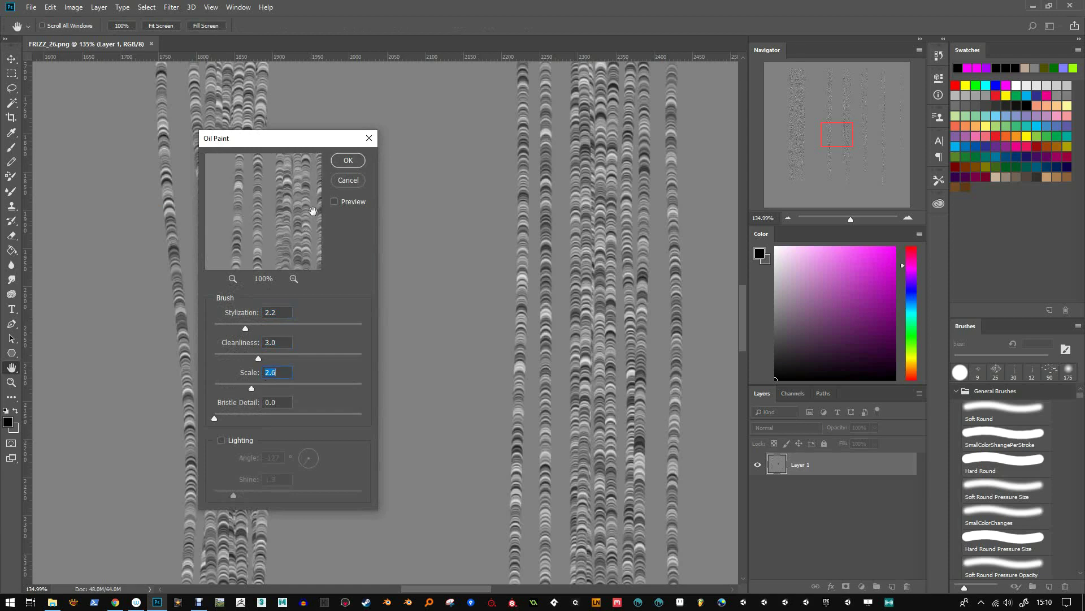
{"action": "left_click", "coordinate": [347, 160]}
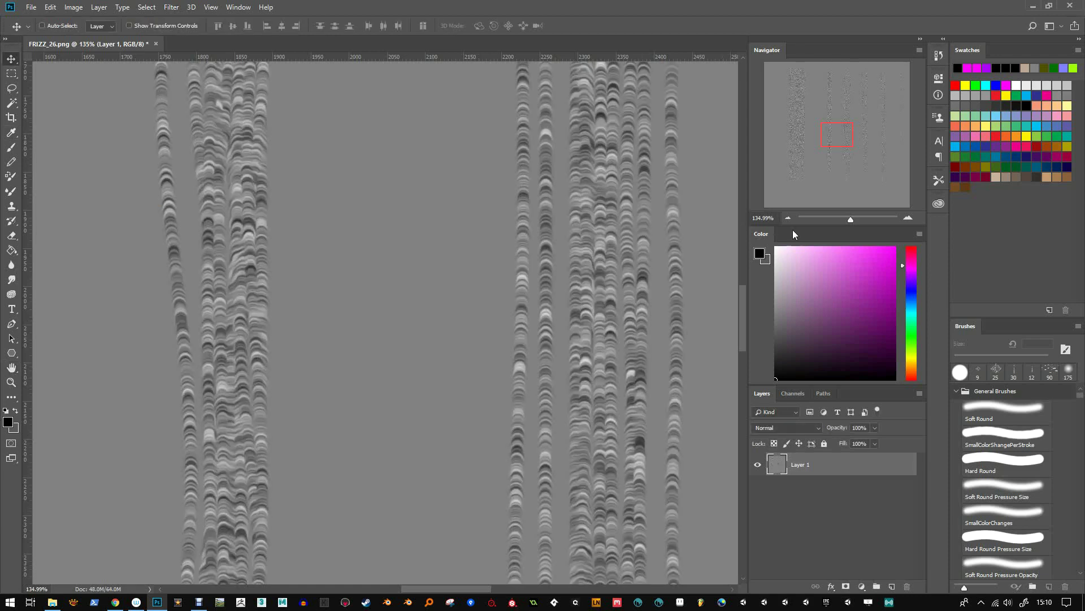
{"action": "left_click_drag", "start_coordinate": [851, 219], "coordinate": [842, 219]}
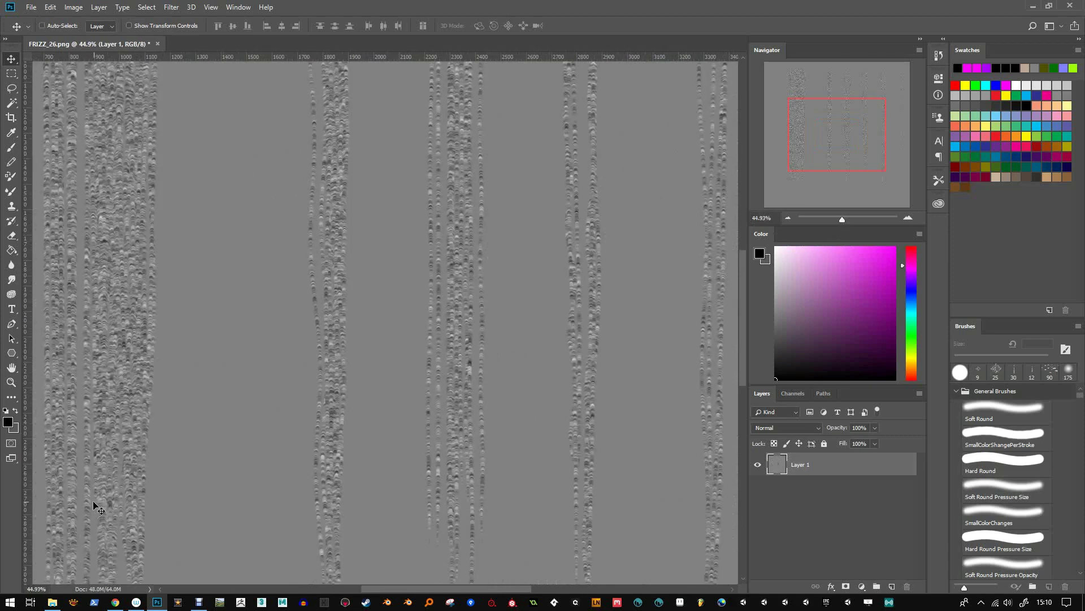
{"action": "left_click", "coordinate": [53, 602]}
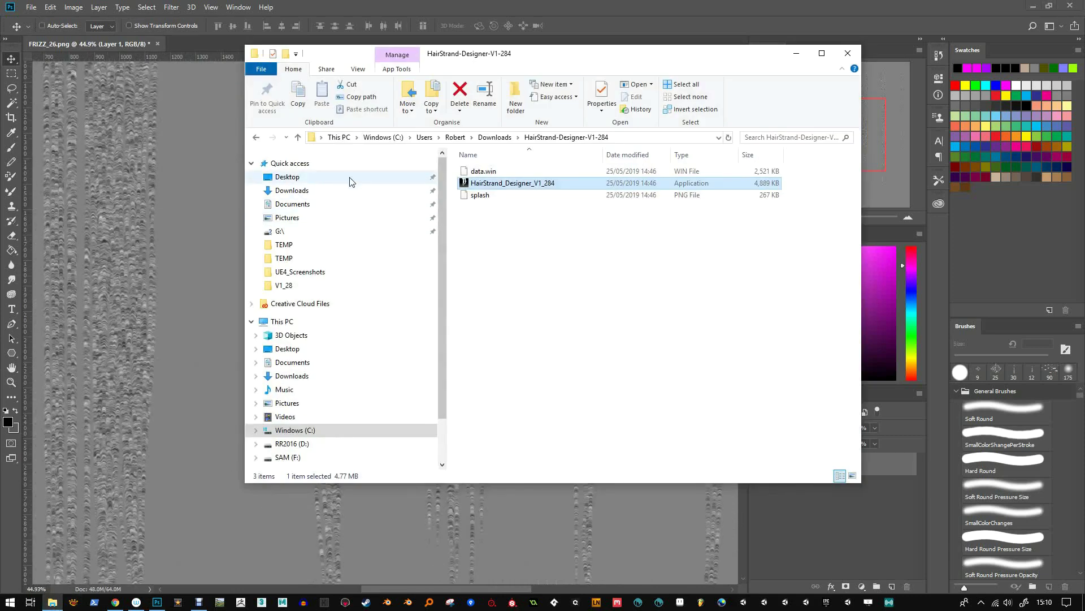
Go into the inner TEMP folder with files sorted by date modified
{"action": "left_click", "coordinate": [283, 245]}
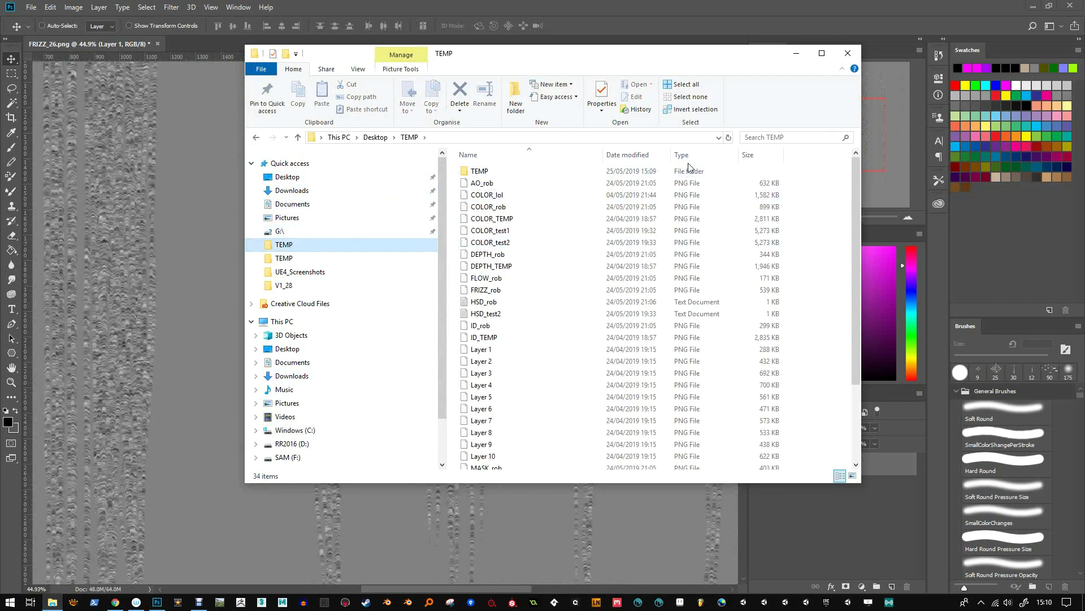
{"action": "left_click", "coordinate": [627, 154]}
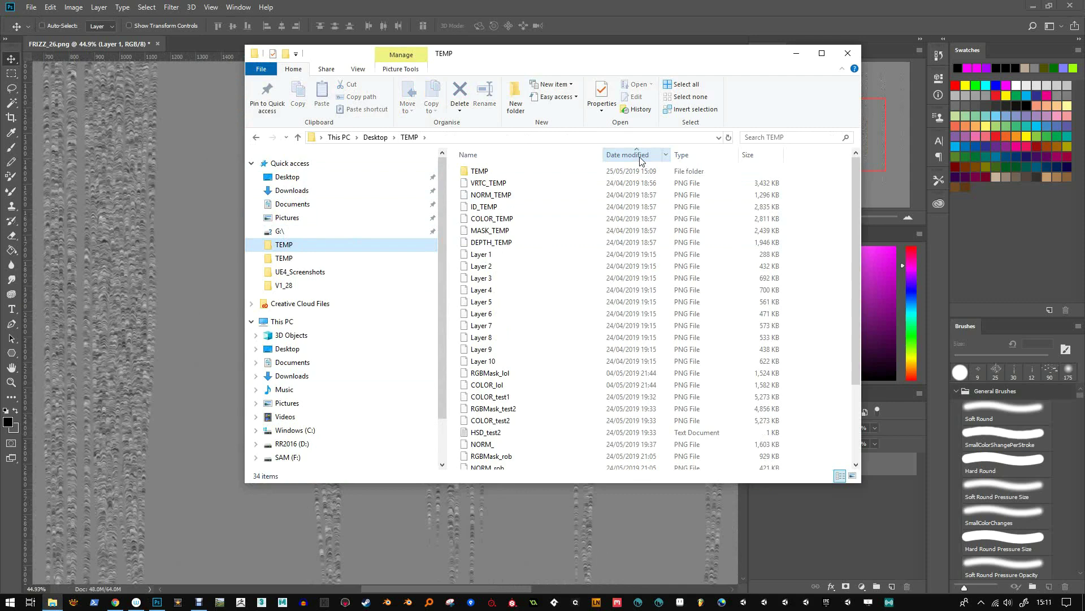
{"action": "double_click", "coordinate": [500, 171]}
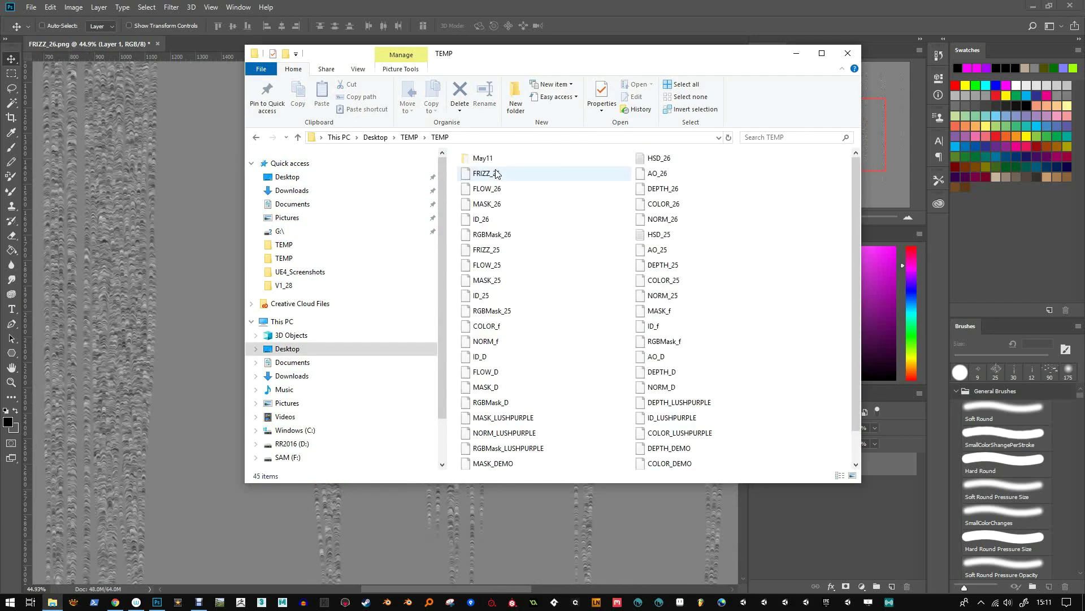
{"action": "left_click", "coordinate": [509, 188]}
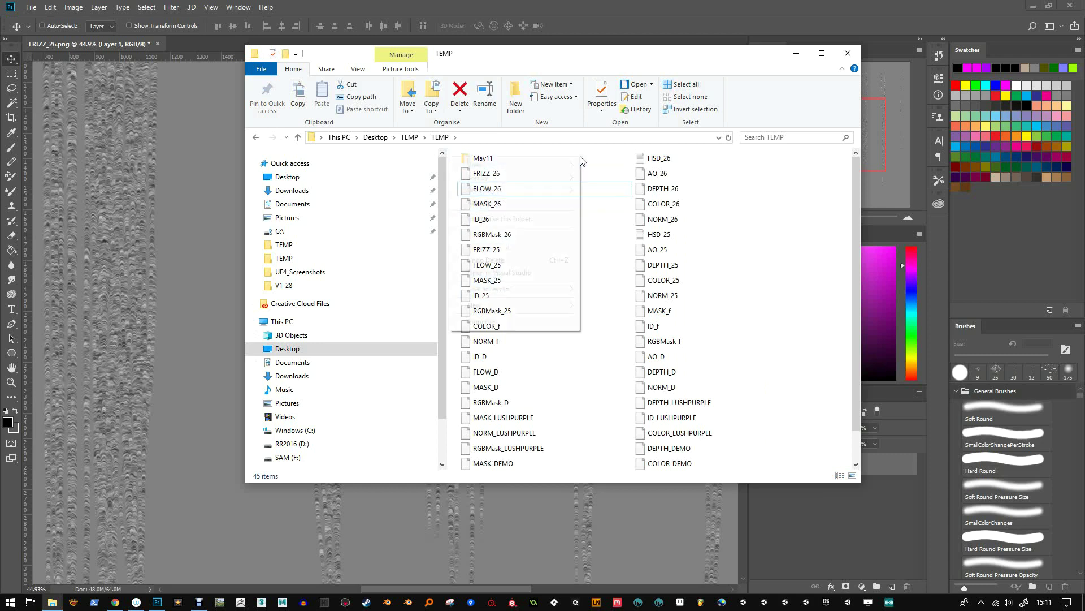
Show the Date modified column and select the eight maps AO_26 through RGBMask_26
{"action": "right_click", "coordinate": [580, 156]}
{"action": "mouse_move", "coordinate": [479, 177]}
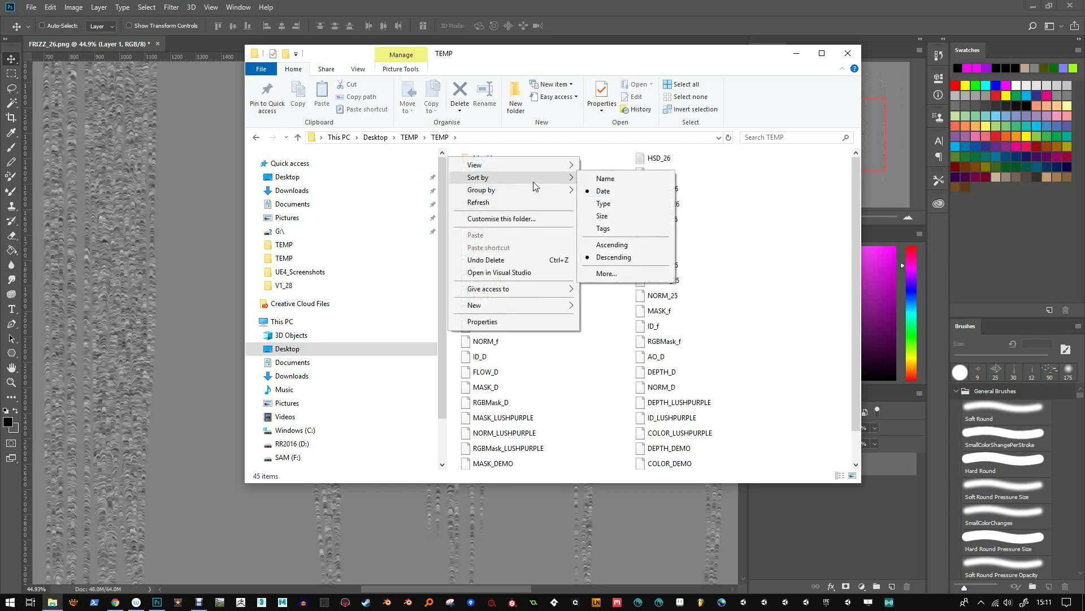
{"action": "left_click", "coordinate": [601, 274]}
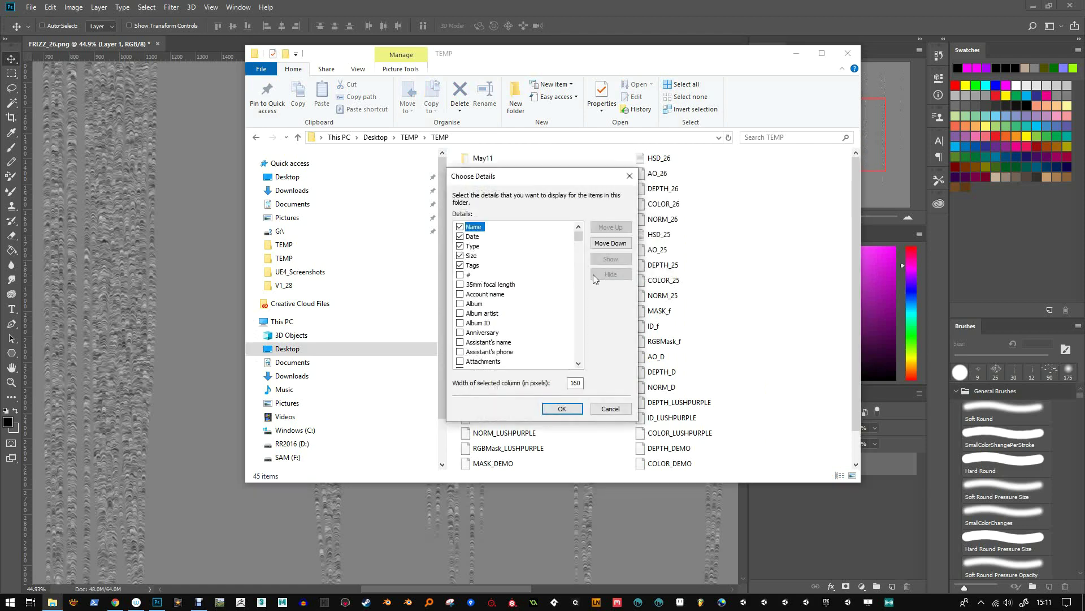
{"action": "scroll", "coordinate": [531, 308], "scroll_direction": "down", "scroll_amount": 4}
{"action": "scroll", "coordinate": [528, 313], "scroll_direction": "down", "scroll_amount": 4}
{"action": "scroll", "coordinate": [525, 316], "scroll_direction": "down", "scroll_amount": 4}
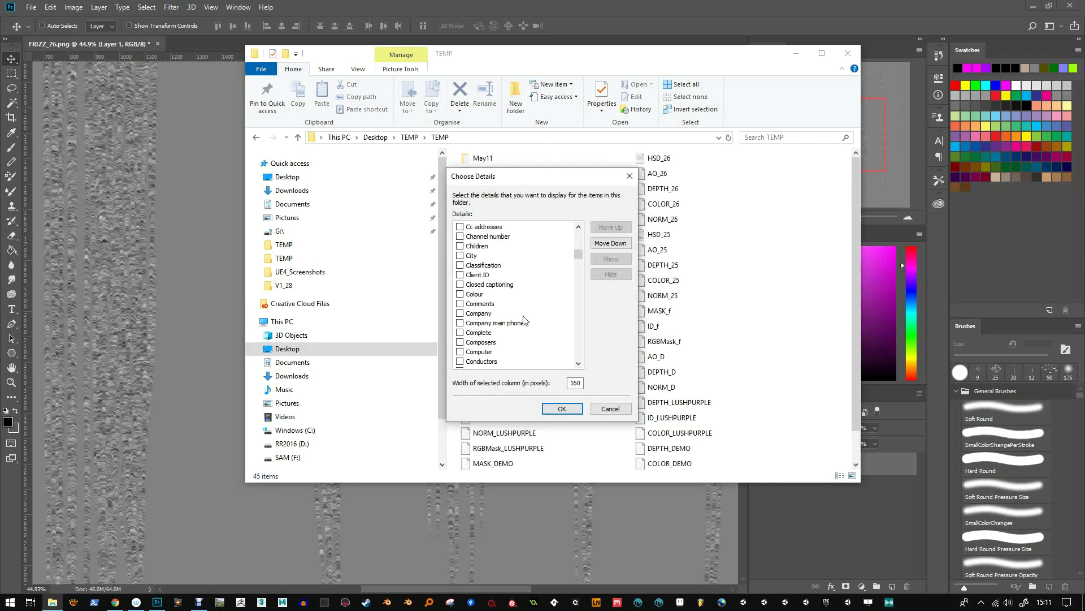
{"action": "scroll", "coordinate": [524, 318], "scroll_direction": "down", "scroll_amount": 4}
{"action": "scroll", "coordinate": [524, 317], "scroll_direction": "down", "scroll_amount": 5}
{"action": "scroll", "coordinate": [523, 318], "scroll_direction": "up", "scroll_amount": 2}
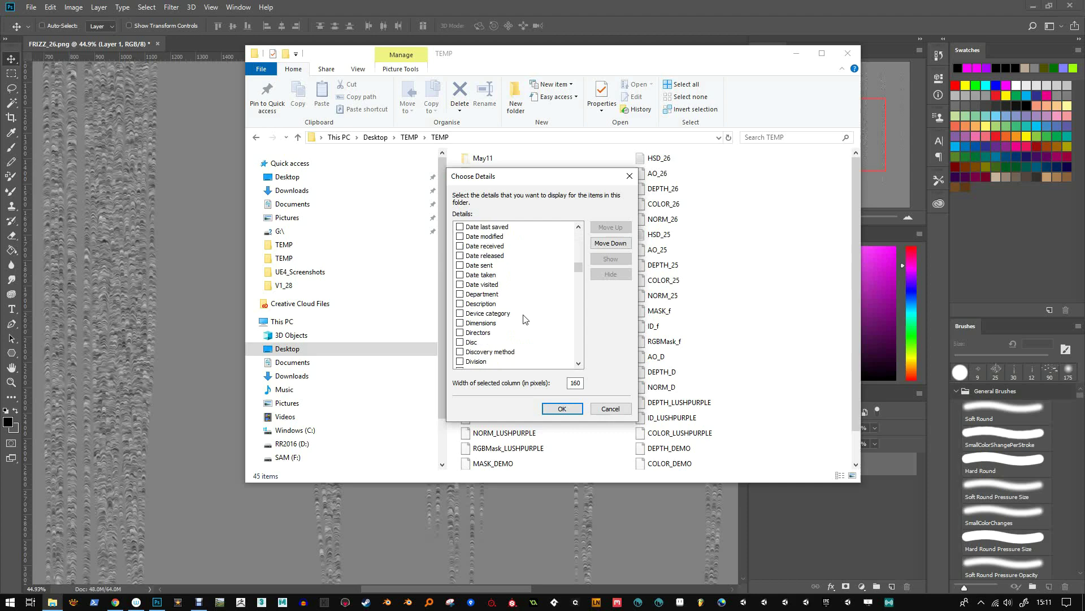
{"action": "left_click", "coordinate": [461, 236]}
{"action": "left_click", "coordinate": [562, 409]}
{"action": "scroll", "coordinate": [592, 176], "scroll_direction": "down", "scroll_amount": 1, "text": "ctrl"}
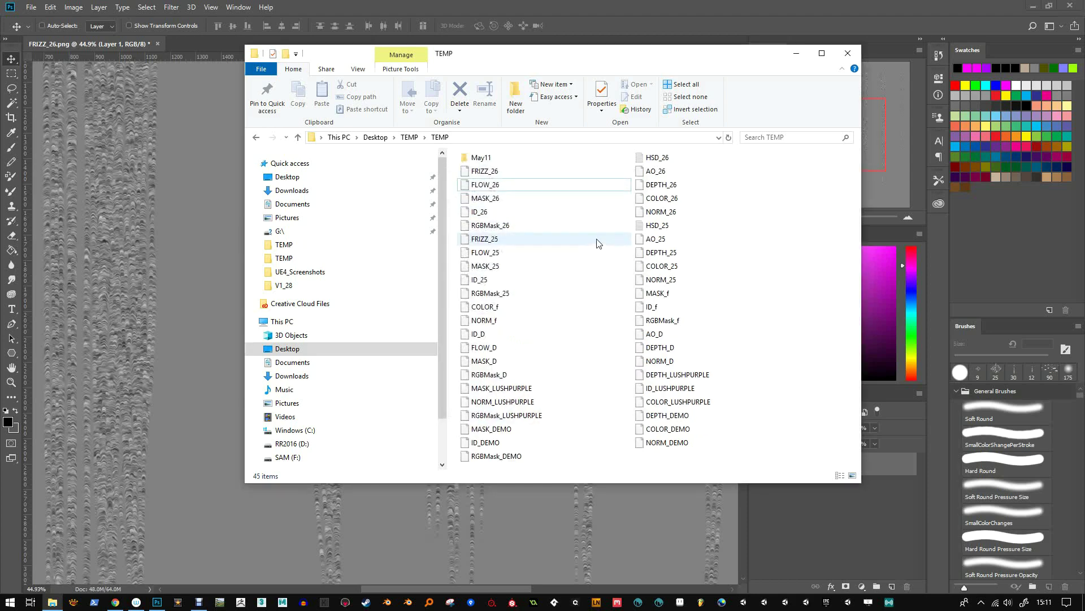
{"action": "scroll", "coordinate": [593, 175], "scroll_direction": "down", "scroll_amount": 1, "text": "ctrl"}
{"action": "scroll", "coordinate": [593, 176], "scroll_direction": "down", "scroll_amount": 1, "text": "ctrl"}
{"action": "scroll", "coordinate": [593, 176], "scroll_direction": "down", "scroll_amount": 1, "text": "ctrl"}
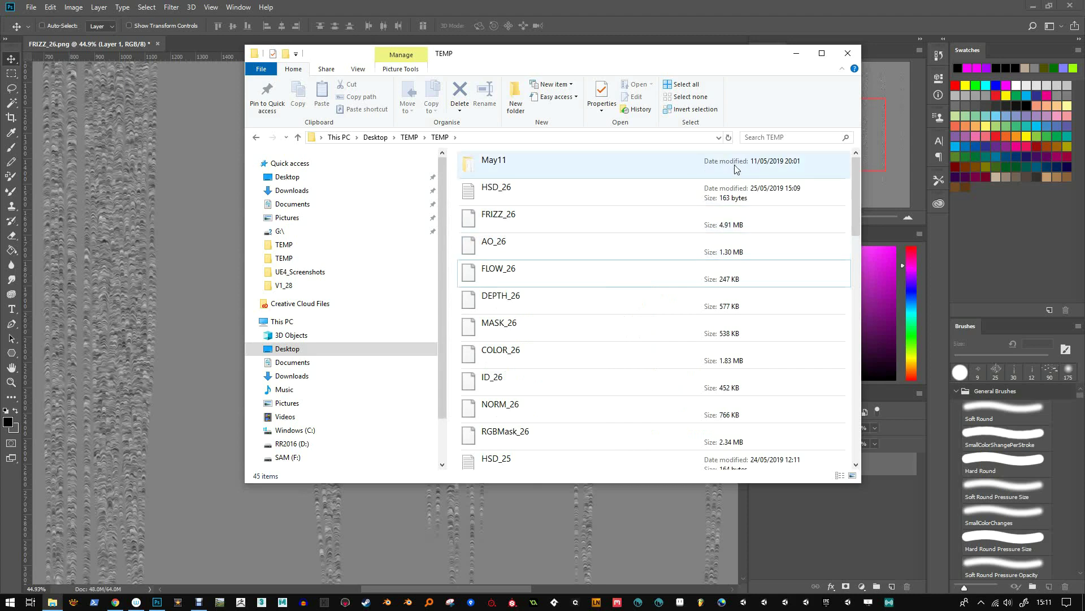
{"action": "left_click", "coordinate": [505, 242]}
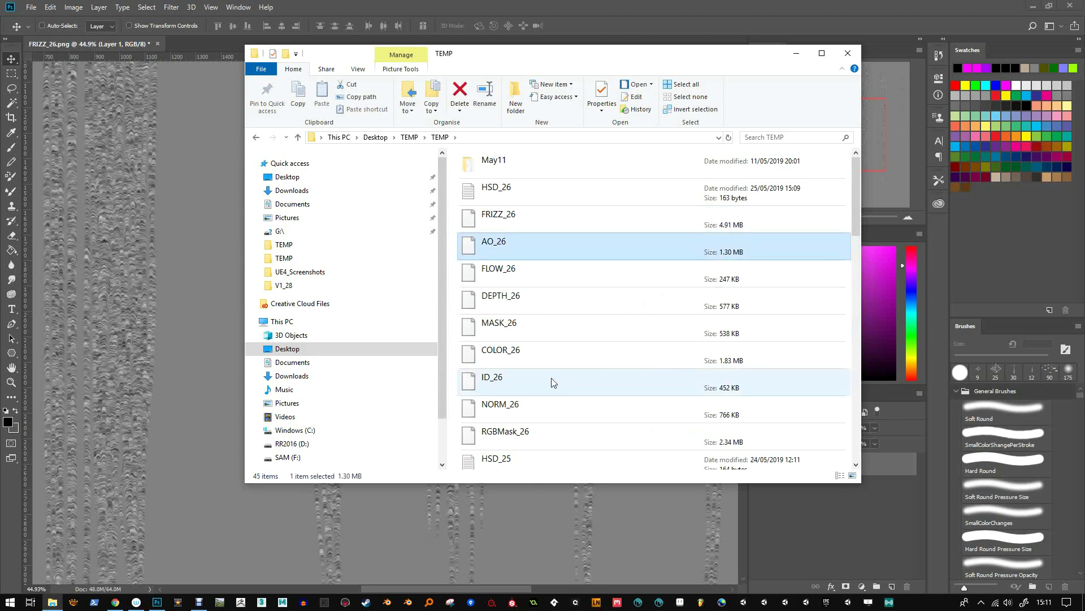
{"action": "left_click", "coordinate": [520, 437], "text": "shift"}
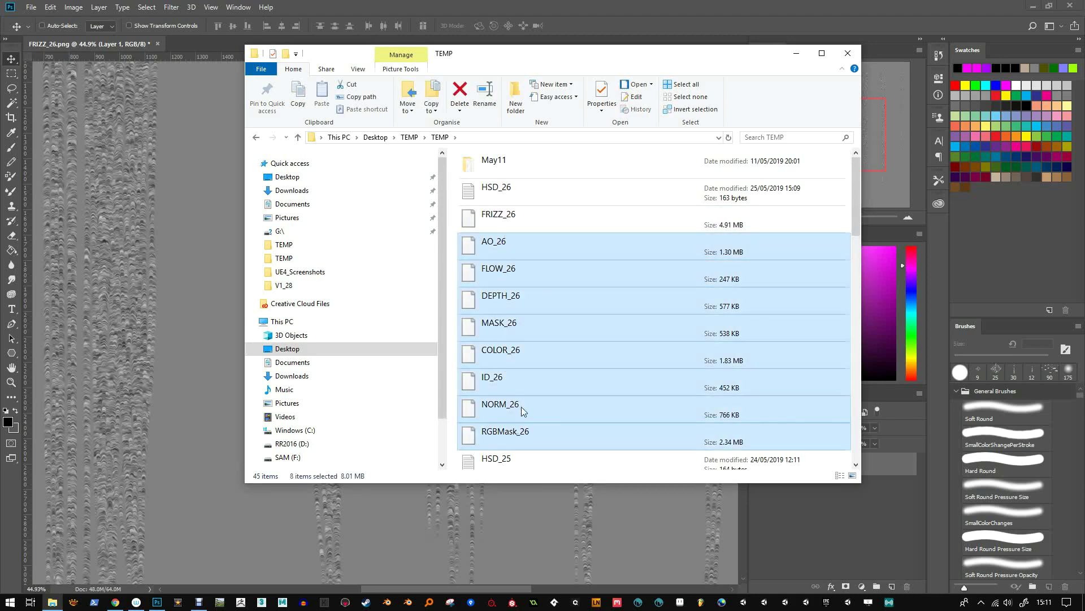
Drop the eight maps onto FRIZZ_26, commit each placement, and fit the document on screen
{"action": "left_click_drag", "start_coordinate": [500, 247], "coordinate": [170, 356]}
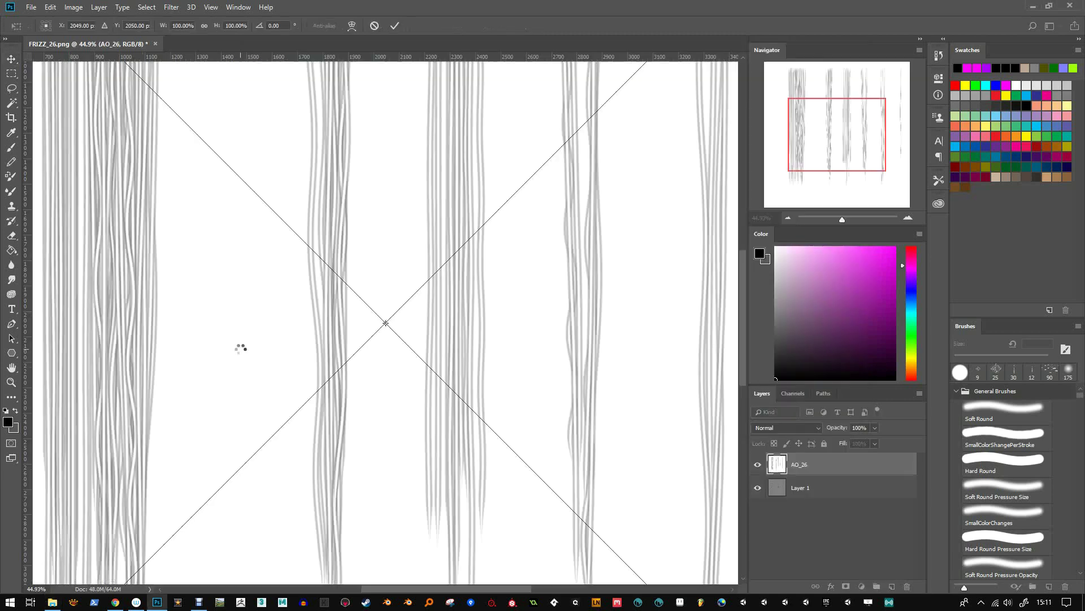
{"action": "key", "text": "Return"}
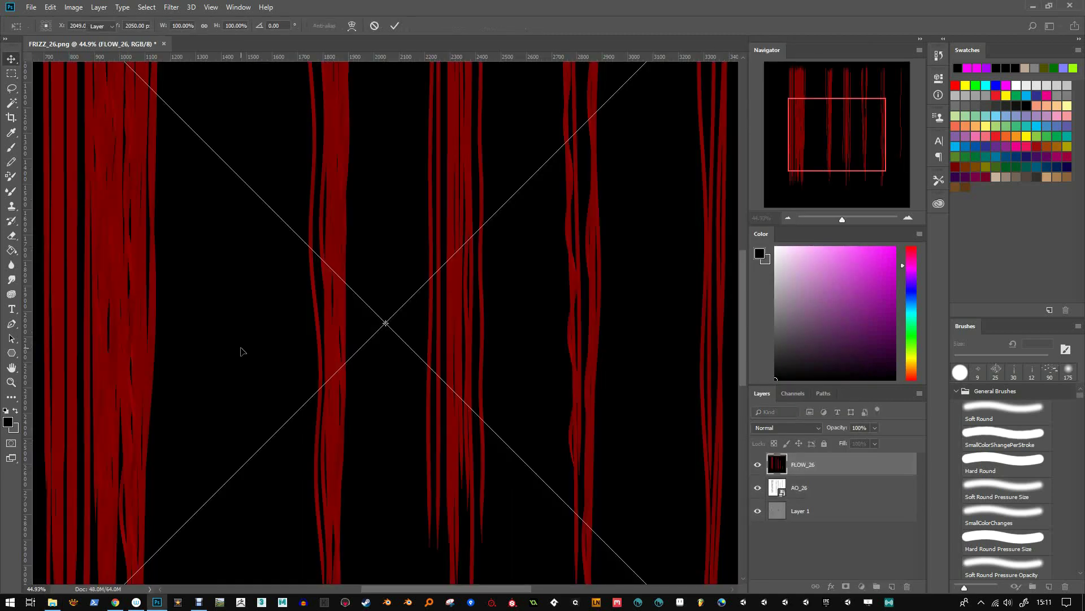
{"action": "key", "text": "Return"}
{"action": "key", "text": "Return"}
{"action": "key", "text": "Return"}
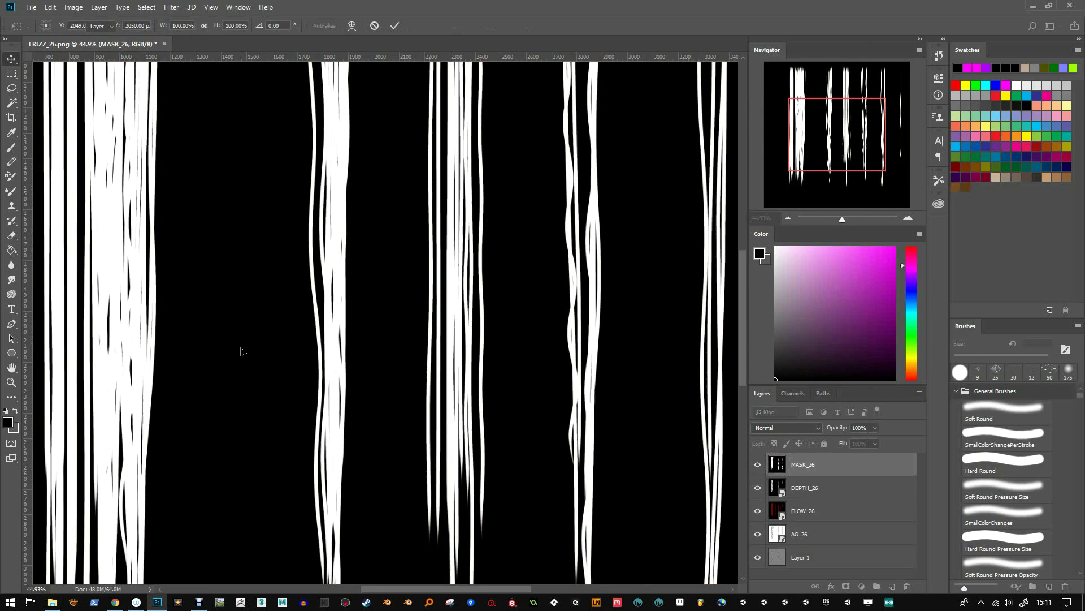
{"action": "key", "text": "Return"}
{"action": "key", "text": "Return"}
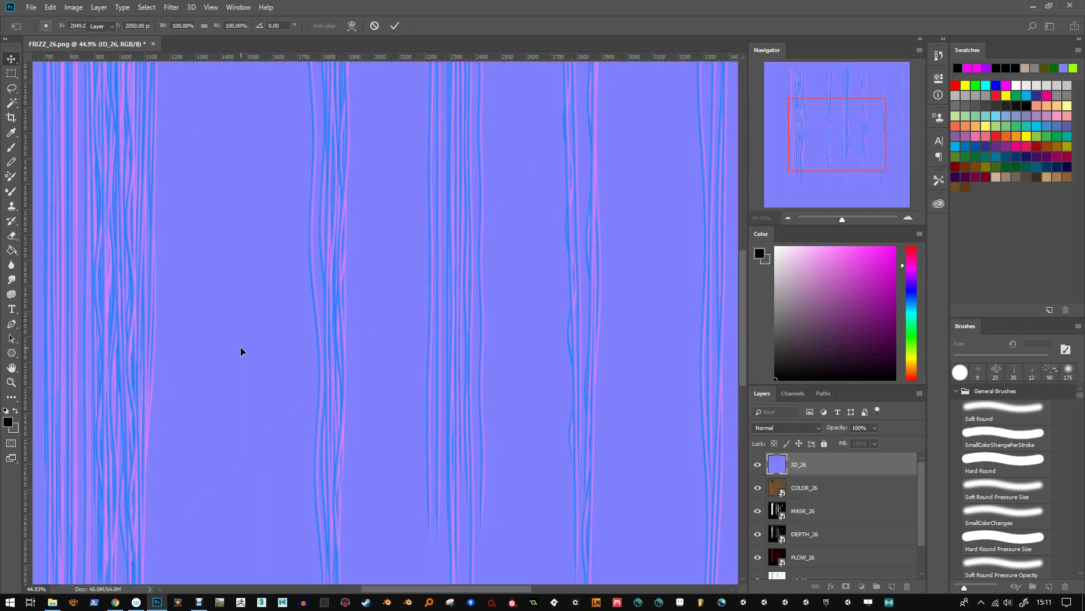
{"action": "key", "text": "Return"}
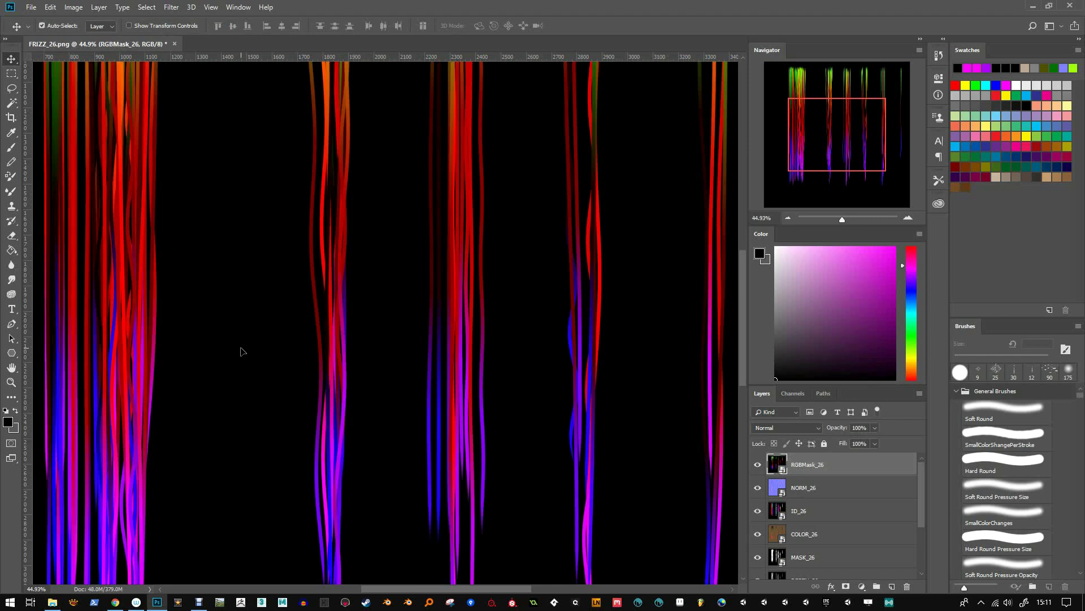
{"action": "key", "text": "ctrl+0"}
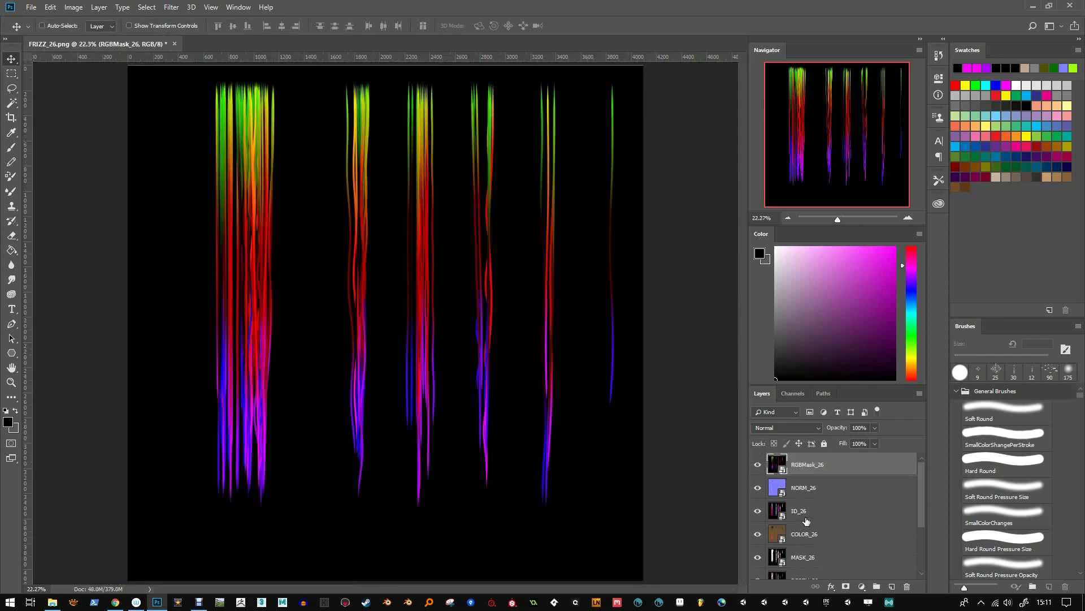
{"action": "scroll", "coordinate": [806, 521], "scroll_direction": "down", "scroll_amount": 3}
Select AO_26, hide FLOW_26, and give AO_26 an Oil Paint smart filter
{"action": "left_click", "coordinate": [801, 547]}
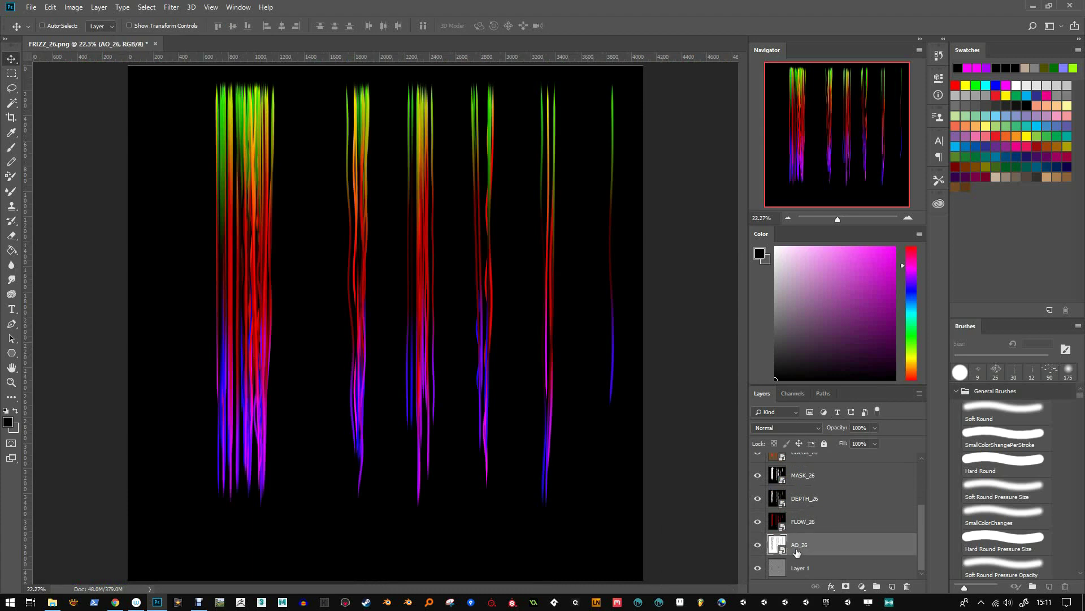
{"action": "left_click", "coordinate": [758, 522]}
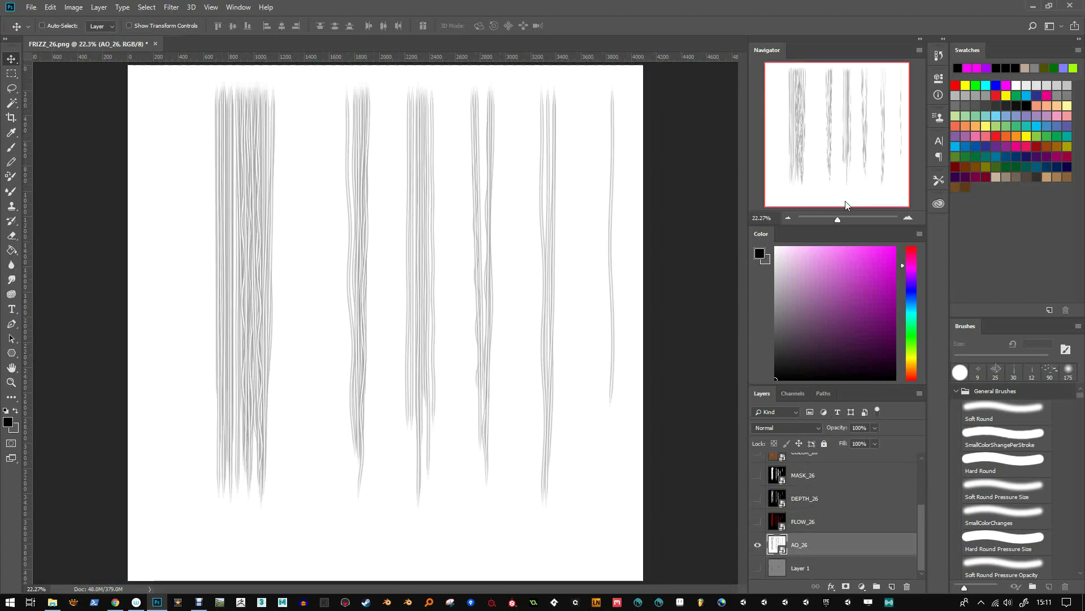
{"action": "left_click_drag", "start_coordinate": [837, 218], "coordinate": [846, 217]}
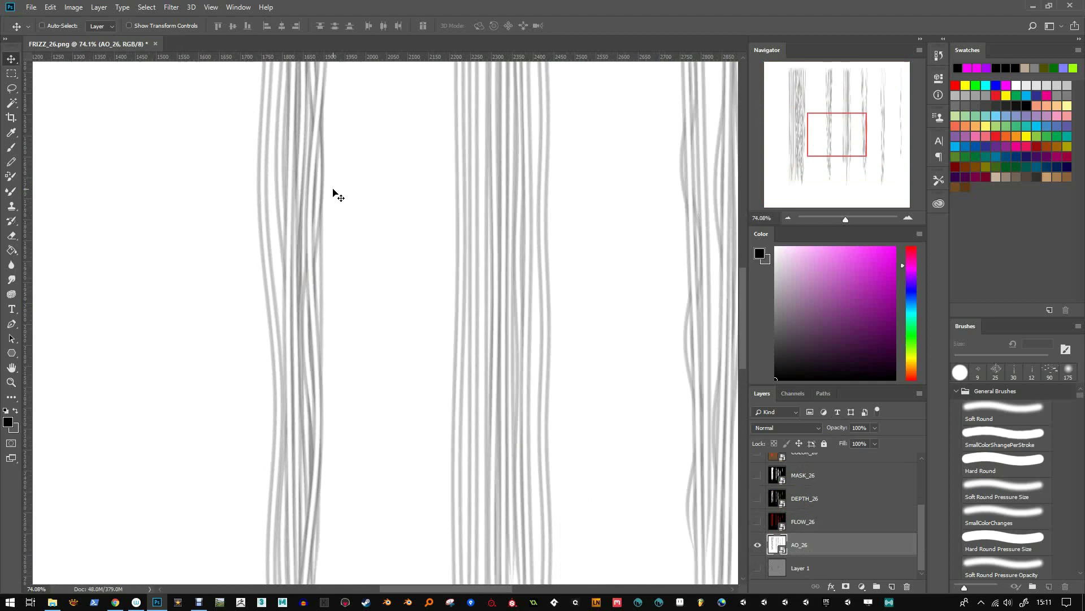
{"action": "left_click", "coordinate": [172, 7]}
{"action": "left_click", "coordinate": [184, 20]}
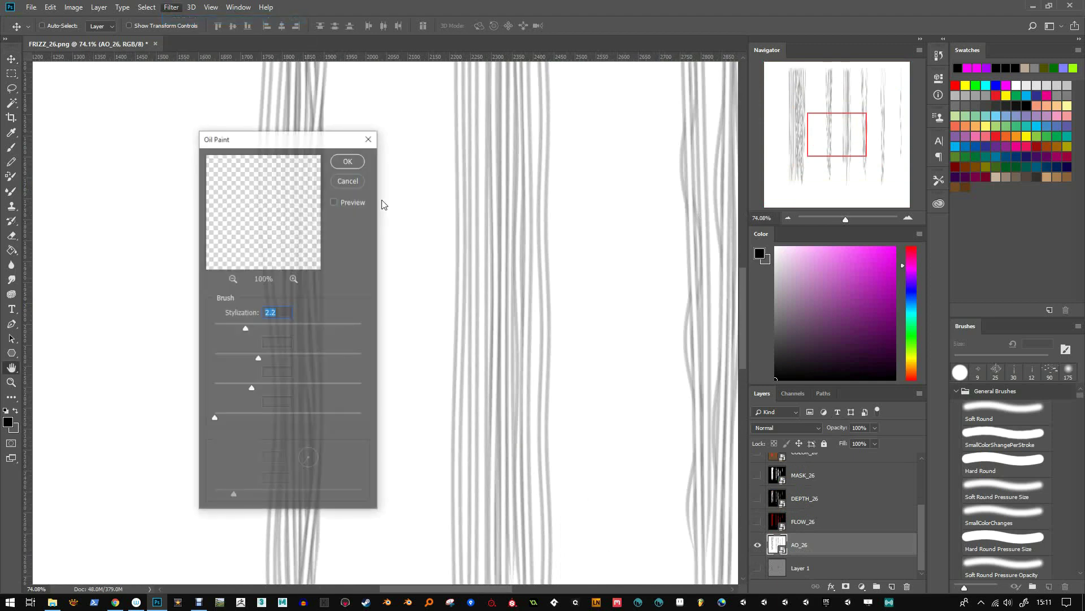
{"action": "left_click", "coordinate": [349, 157]}
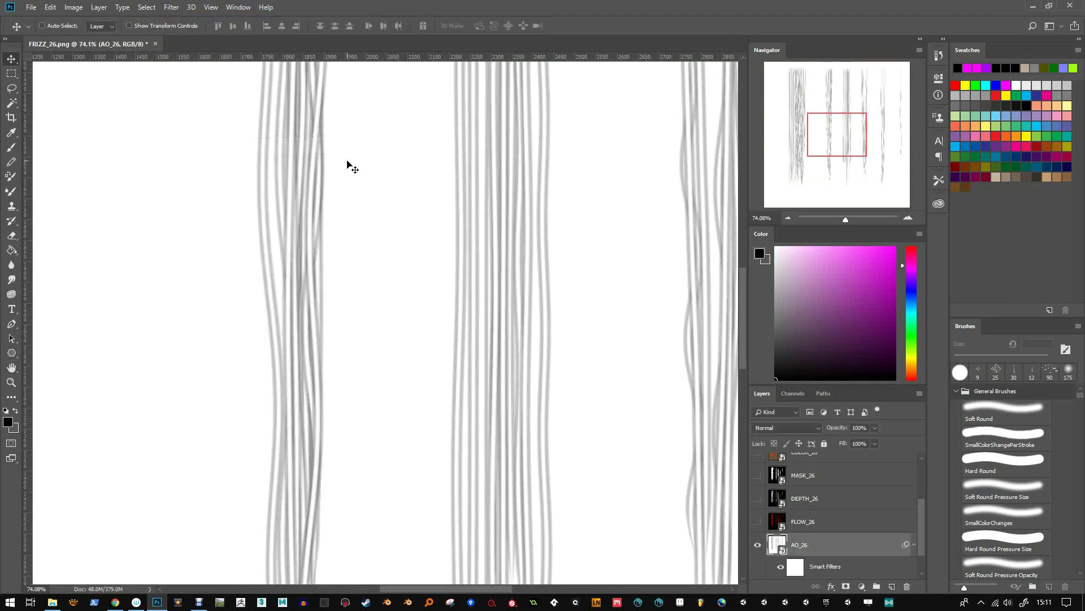
{"action": "left_click_drag", "start_coordinate": [848, 137], "coordinate": [815, 115]}
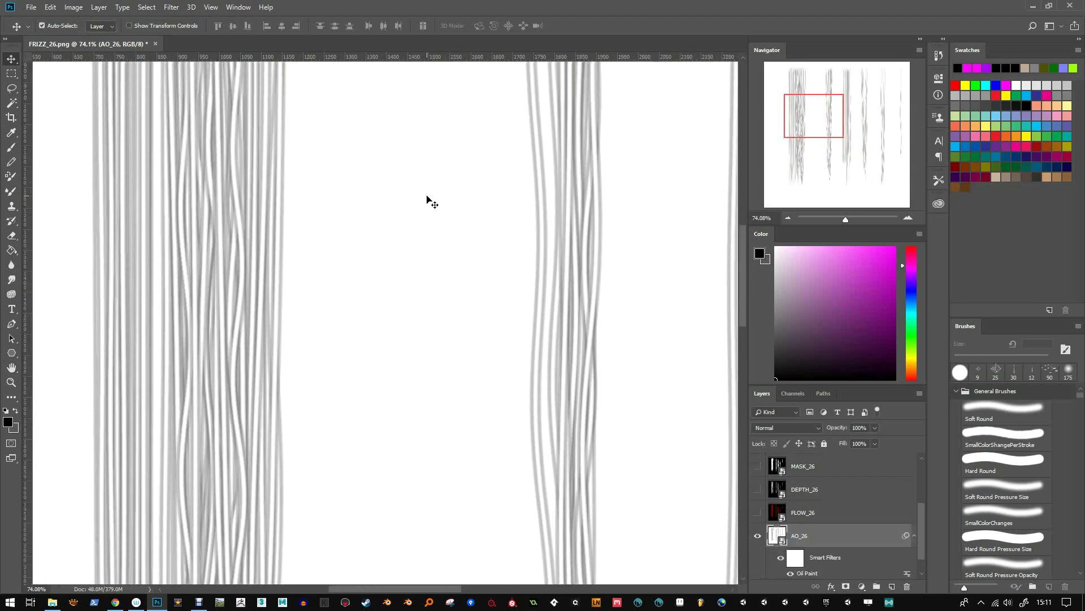
Select and show the FLOW_26 layer, then add an Oil Paint smart filter to it
{"action": "left_click", "coordinate": [801, 513]}
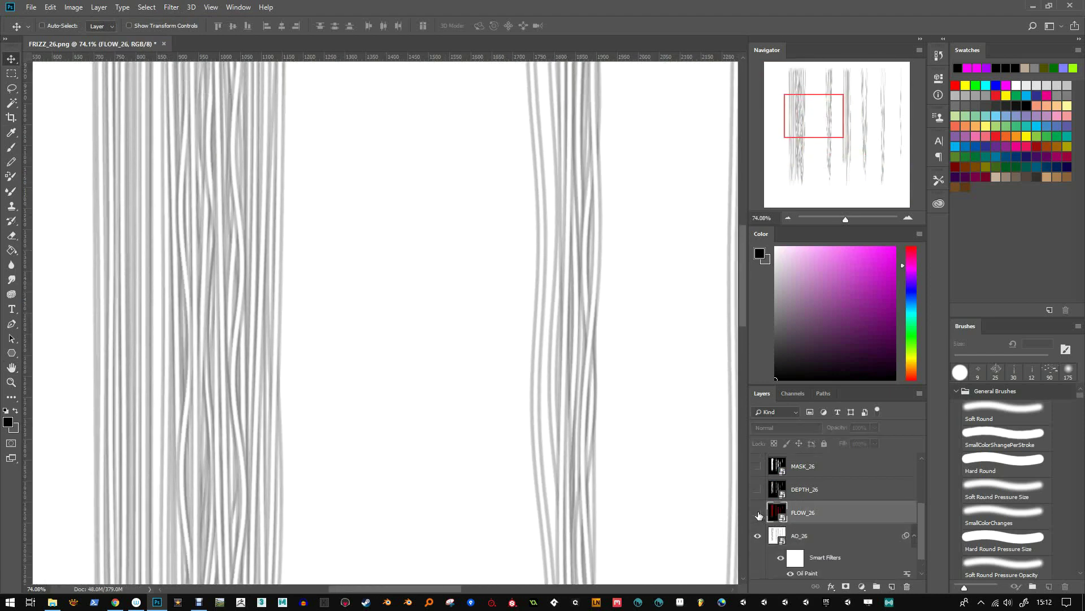
{"action": "left_click", "coordinate": [758, 512]}
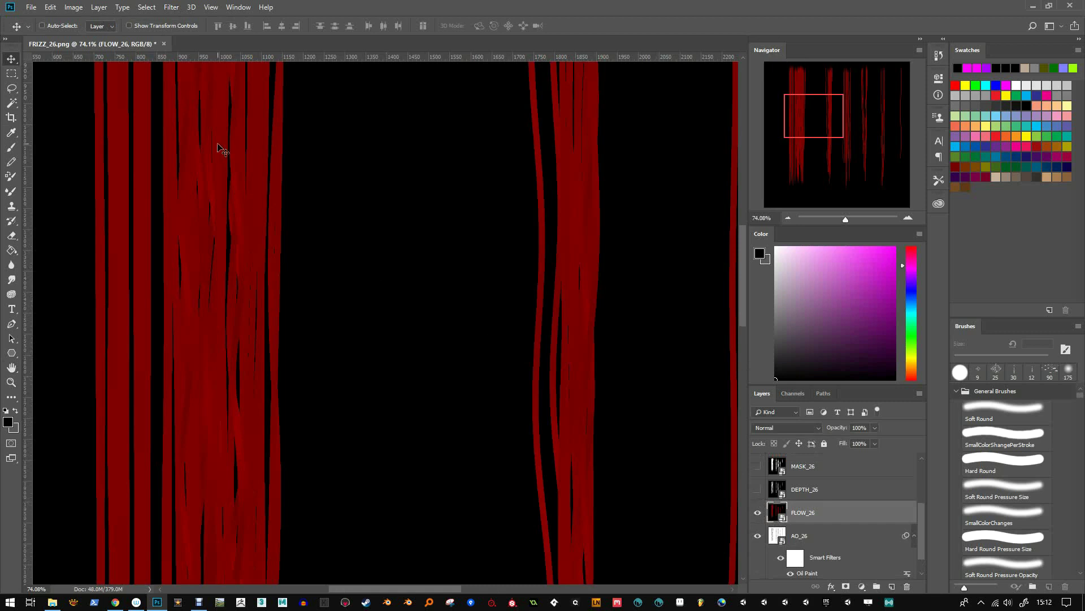
{"action": "left_click", "coordinate": [172, 8]}
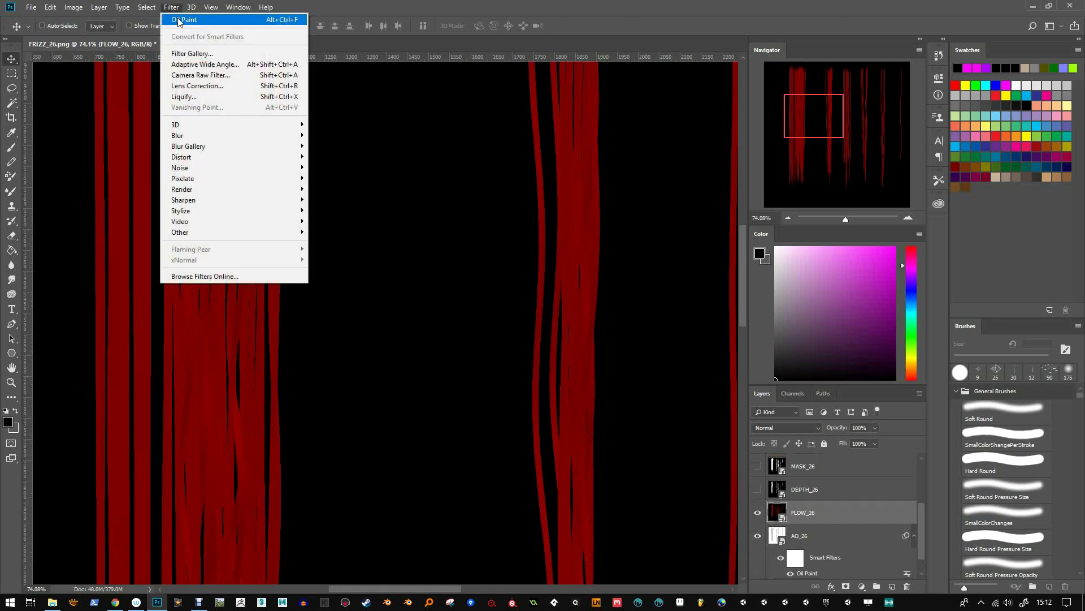
{"action": "left_click", "coordinate": [180, 21]}
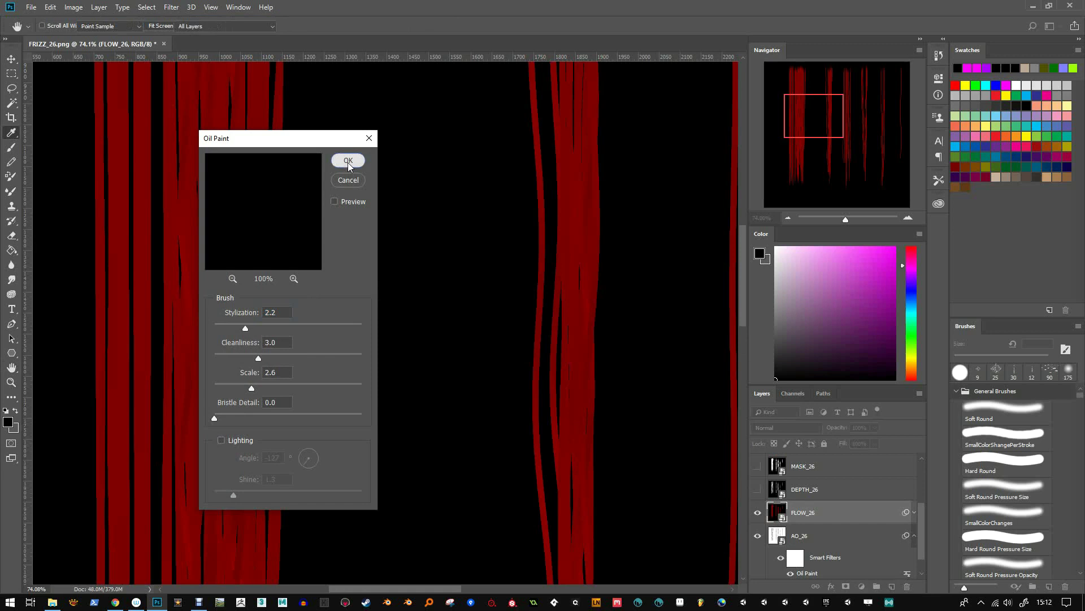
{"action": "left_click", "coordinate": [348, 162]}
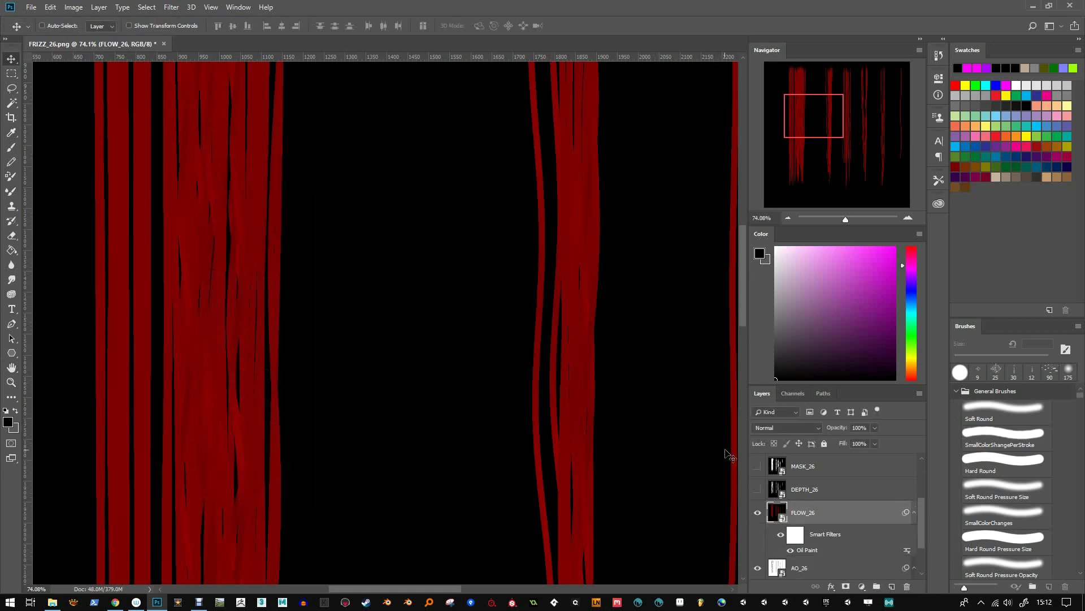
{"action": "scroll", "coordinate": [831, 509], "scroll_direction": "up", "scroll_amount": 3}
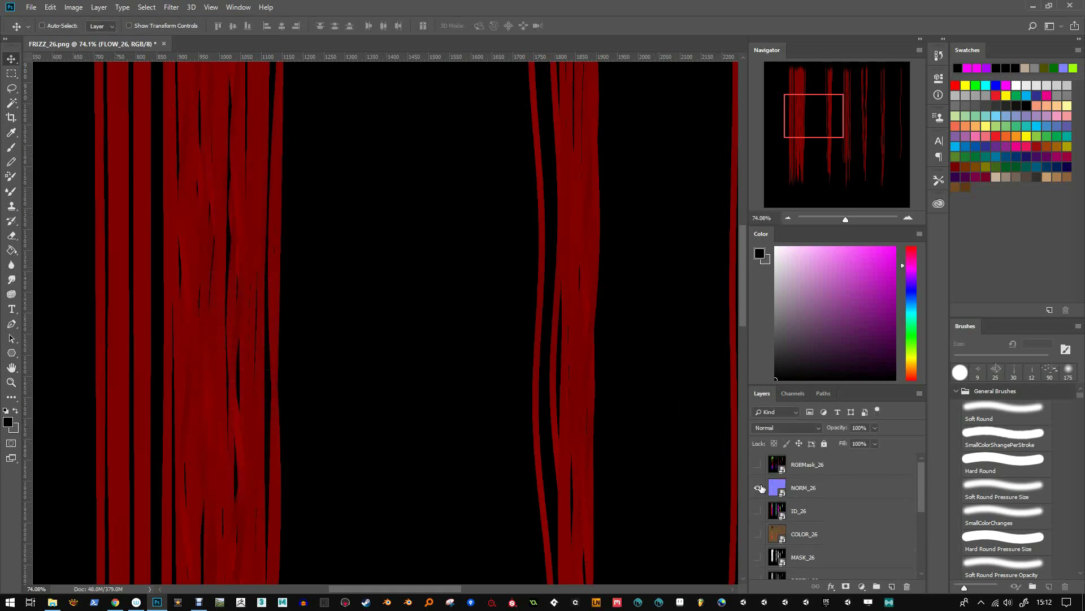
Show and select NORM_26, then apply Oil Paint with stylization 2.9 and scale 2.7
{"action": "left_click", "coordinate": [761, 488]}
{"action": "left_click", "coordinate": [806, 489]}
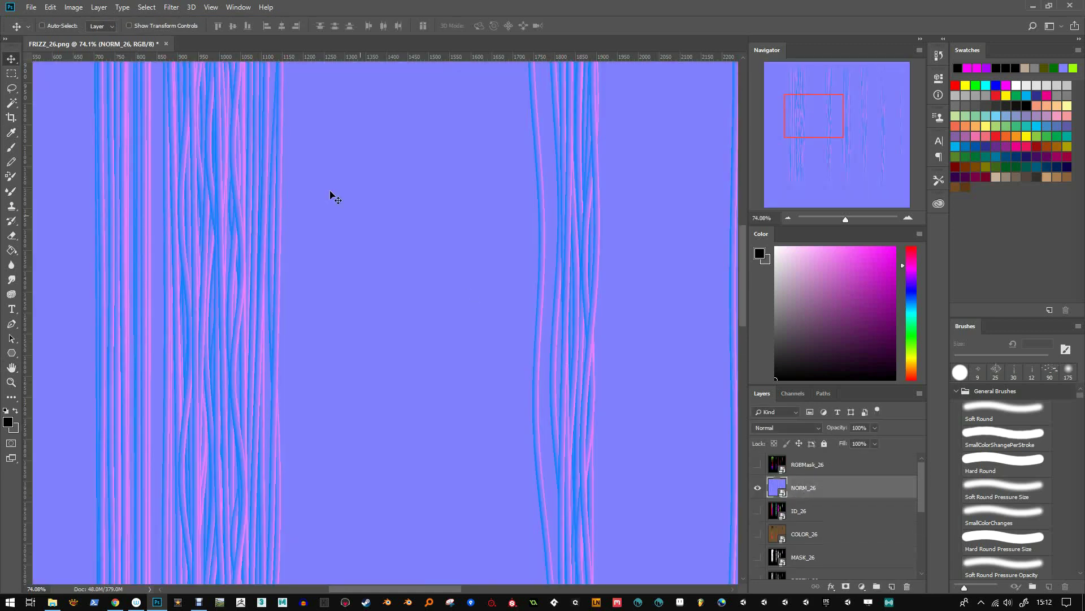
{"action": "left_click", "coordinate": [172, 8]}
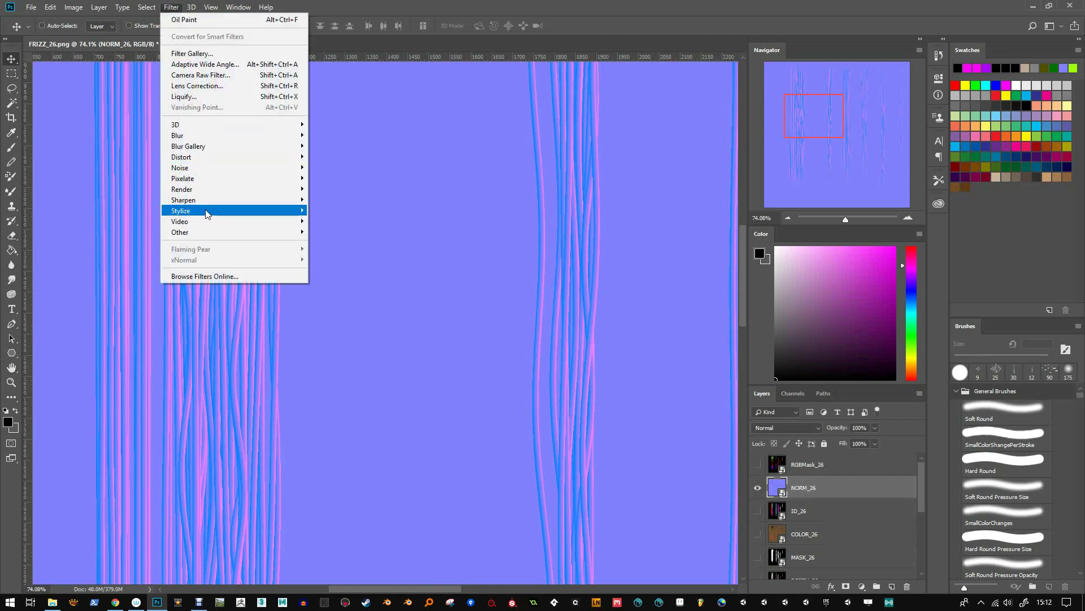
{"action": "mouse_move", "coordinate": [182, 210]}
{"action": "left_click", "coordinate": [340, 254]}
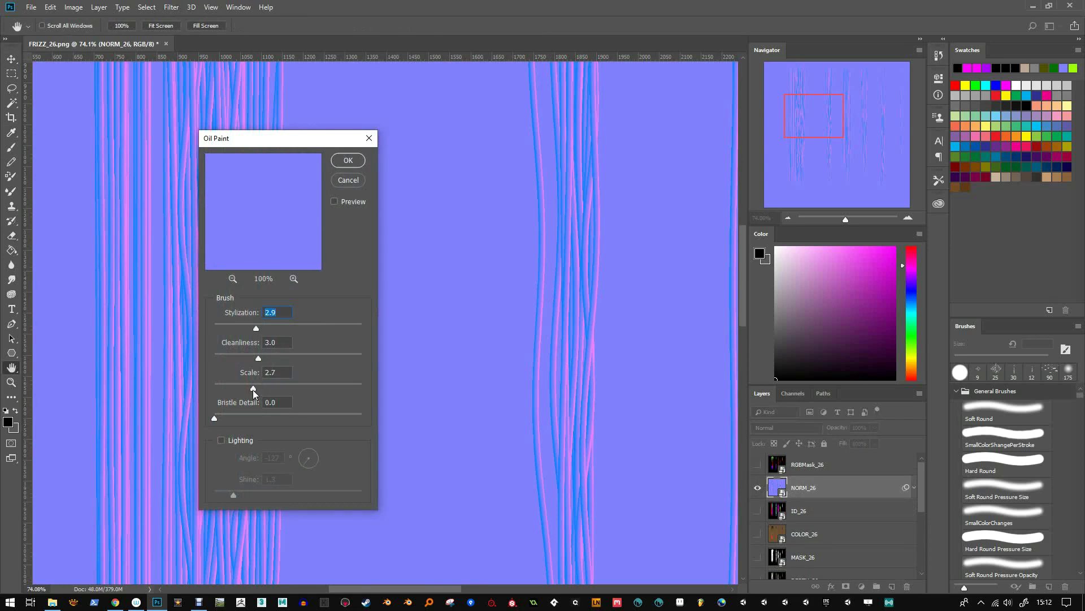
{"action": "left_click", "coordinate": [347, 161]}
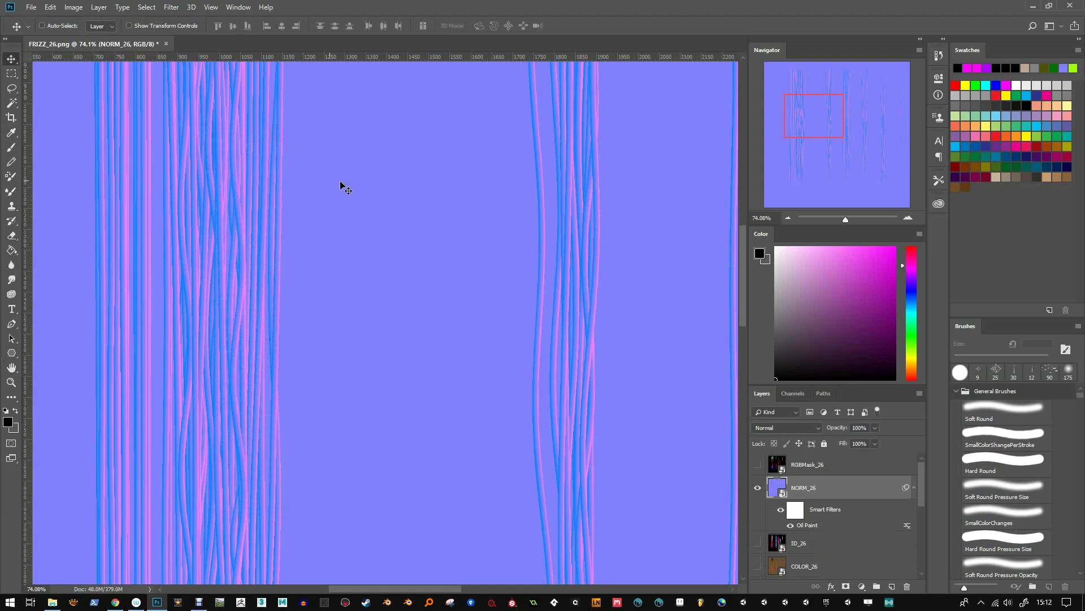
{"action": "left_click_drag", "start_coordinate": [845, 218], "coordinate": [838, 220]}
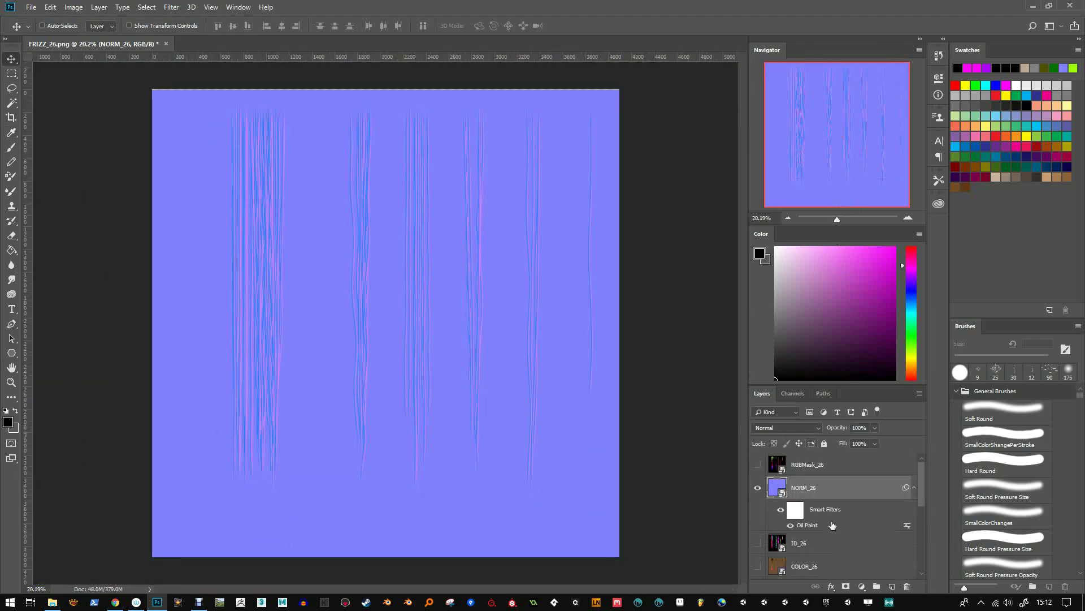
{"action": "scroll", "coordinate": [832, 526], "scroll_direction": "down", "scroll_amount": 3}
Show the COLOR_26 layer and select the entire MASK_26 image
{"action": "left_click", "coordinate": [758, 498]}
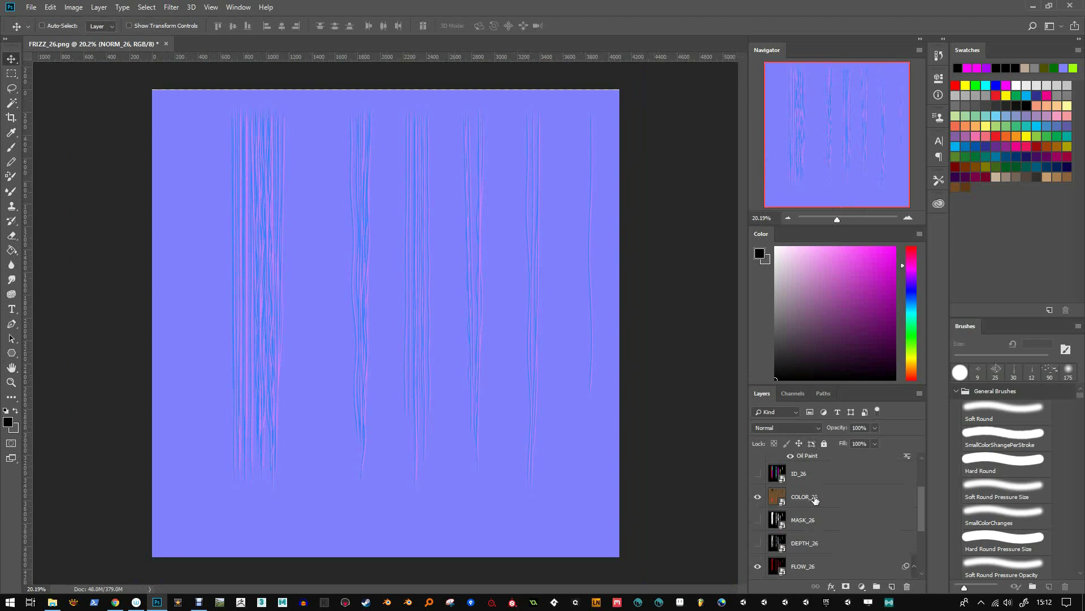
{"action": "left_click", "coordinate": [759, 501]}
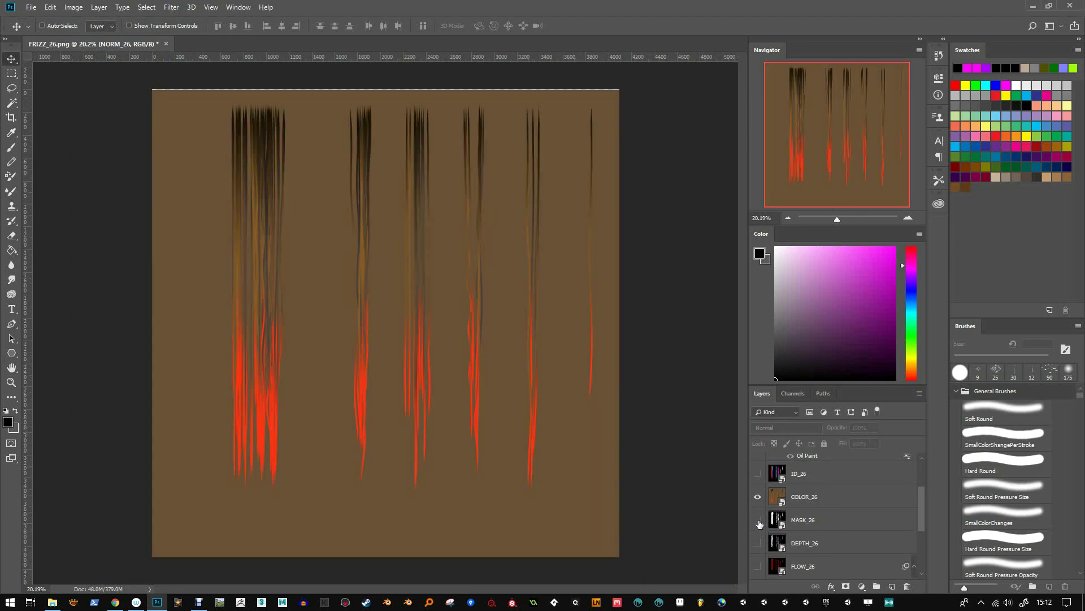
{"action": "left_click", "coordinate": [799, 520]}
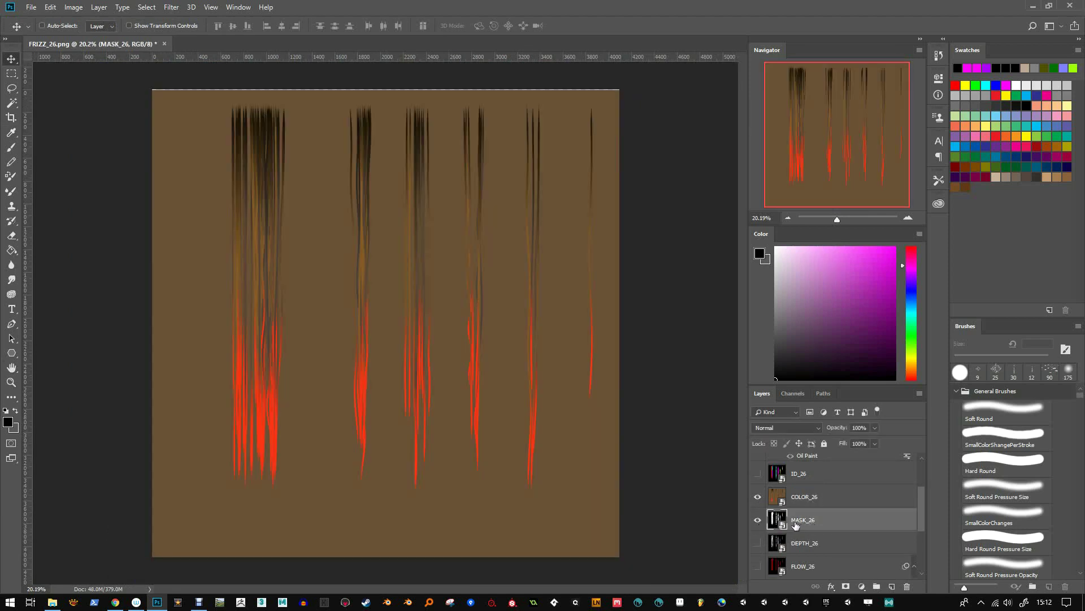
{"action": "right_click", "coordinate": [797, 525]}
{"action": "left_click", "coordinate": [865, 242]}
{"action": "left_click", "coordinate": [778, 520], "text": "ctrl"}
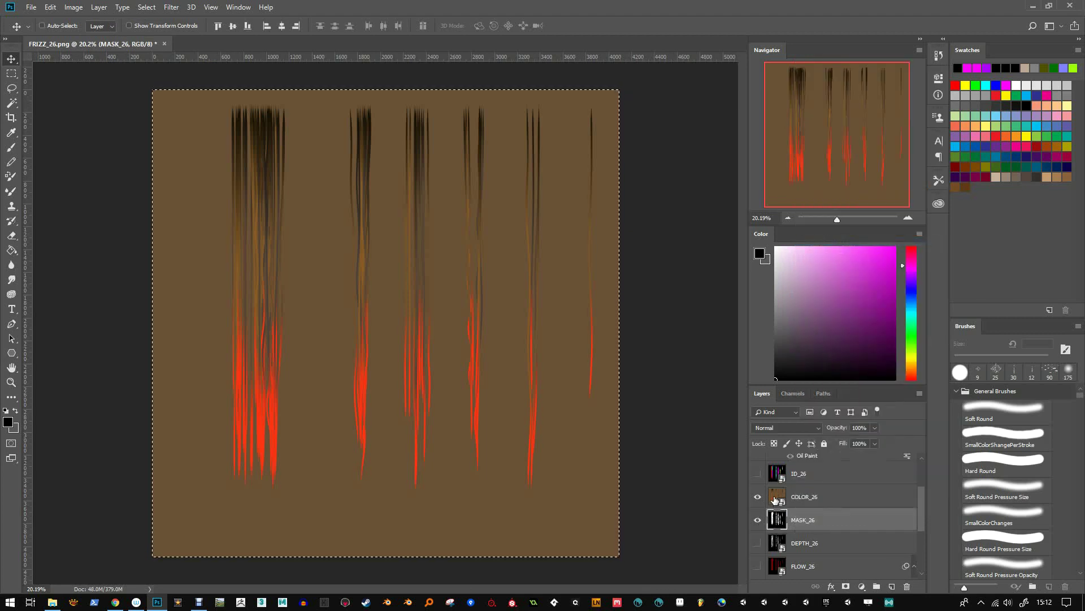
Add a layer mask to COLOR_26, paste the strand shapes into it, and hide MASK_26
{"action": "left_click", "coordinate": [778, 499]}
{"action": "left_click", "coordinate": [847, 585]}
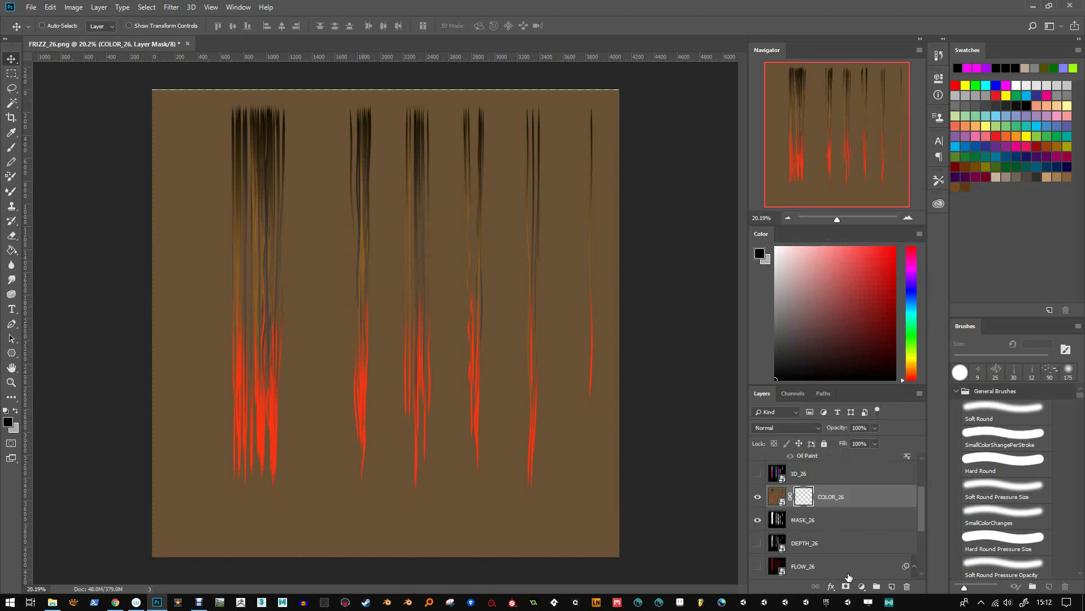
{"action": "left_click", "coordinate": [803, 499], "text": "alt"}
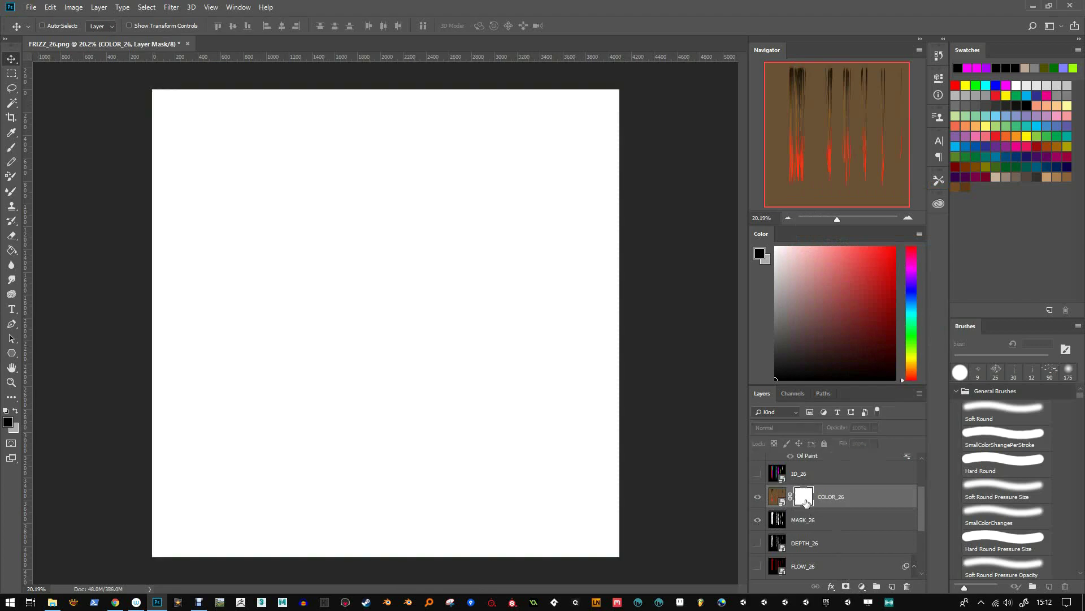
{"action": "key", "text": "ctrl+v"}
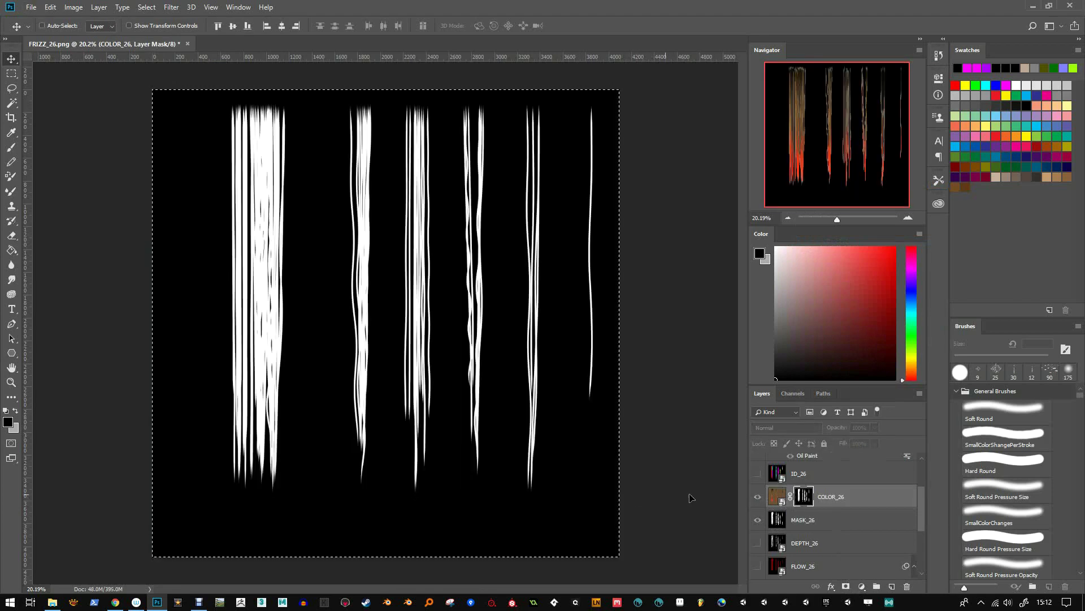
{"action": "left_click", "coordinate": [779, 497]}
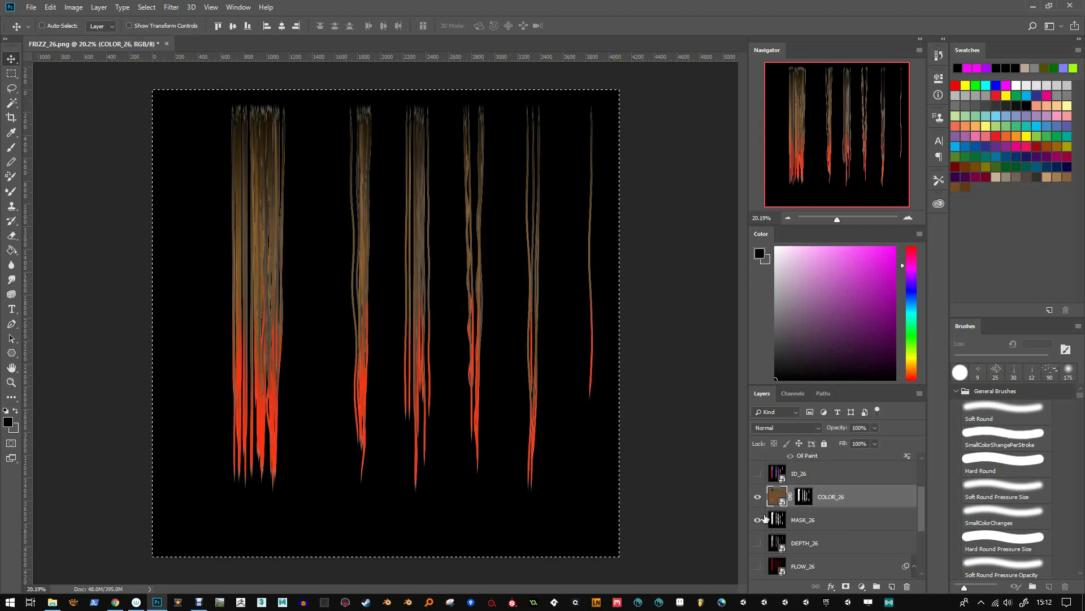
{"action": "left_click", "coordinate": [759, 519]}
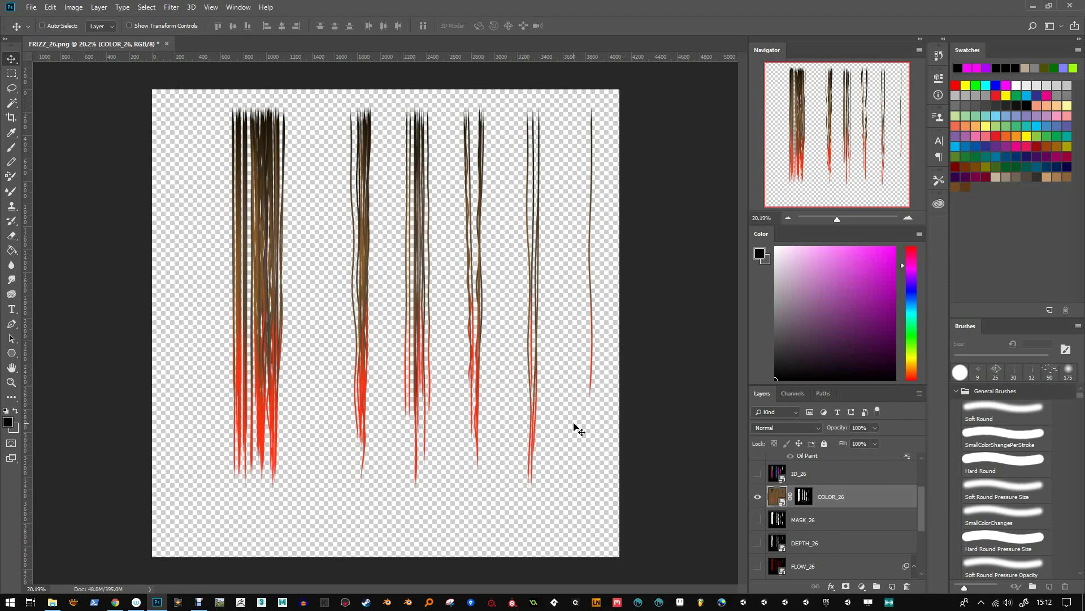
Inspect the masked strands, toggling MASK_26 and COLOR_26 visibility to compare
{"action": "left_click_drag", "start_coordinate": [837, 220], "coordinate": [842, 220]}
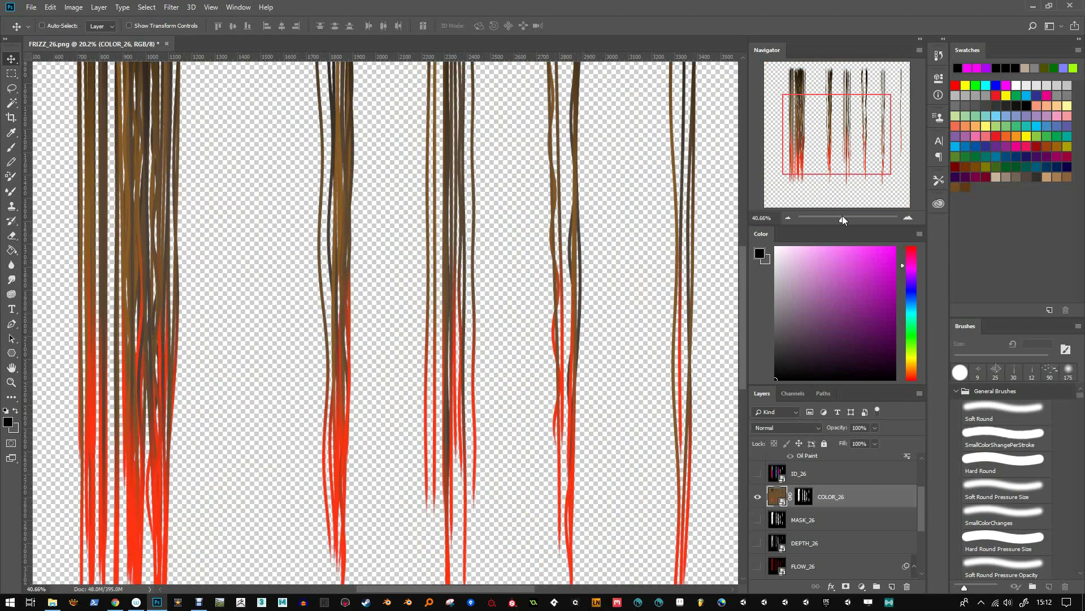
{"action": "left_click_drag", "start_coordinate": [836, 149], "coordinate": [827, 143]}
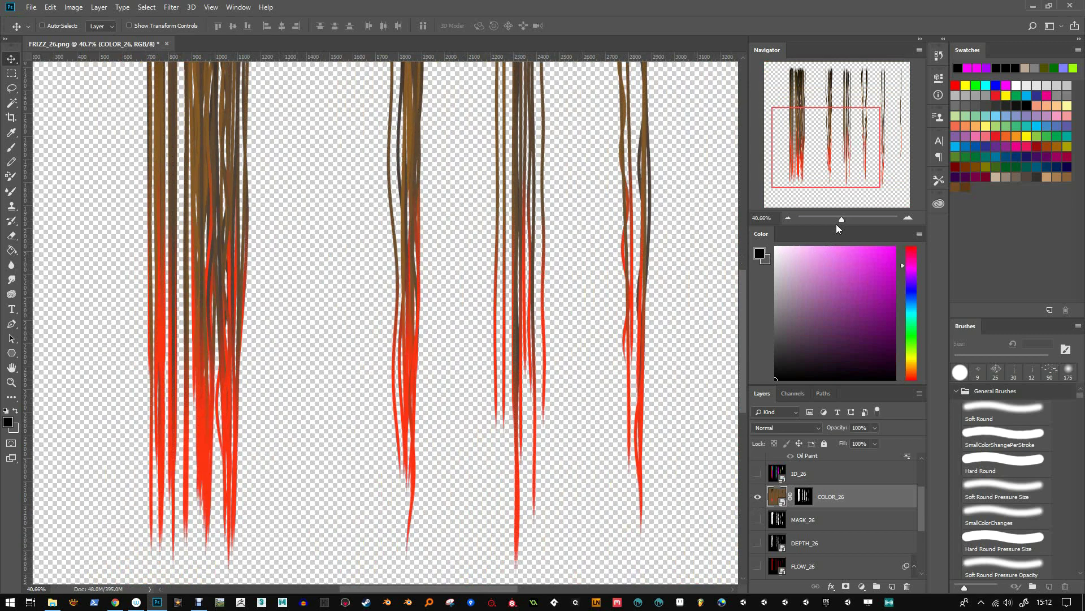
{"action": "left_click_drag", "start_coordinate": [841, 219], "coordinate": [836, 219]}
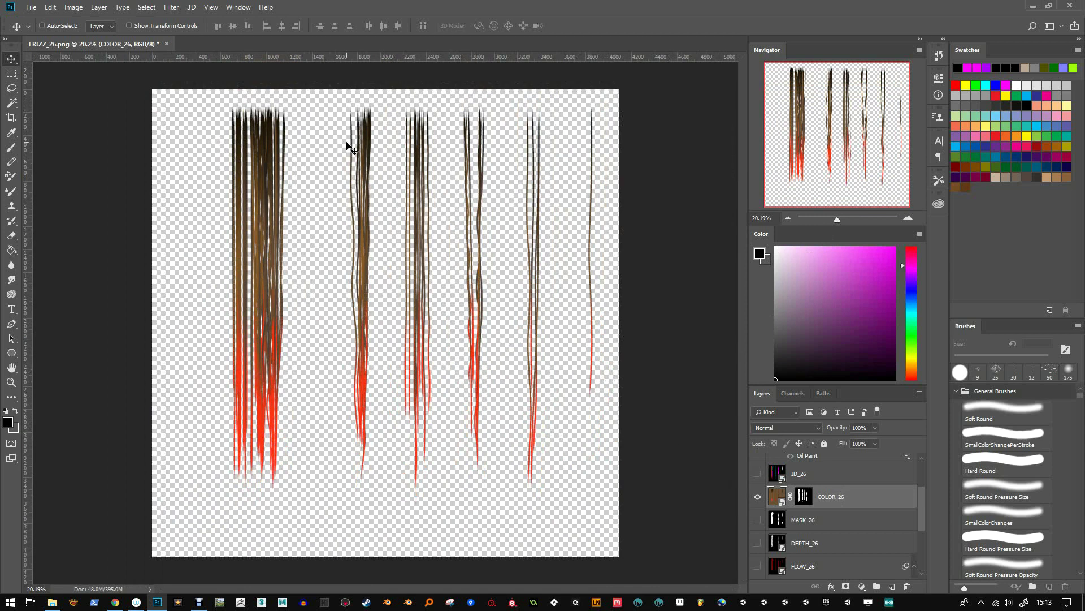
{"action": "left_click", "coordinate": [758, 519]}
{"action": "left_click", "coordinate": [758, 496]}
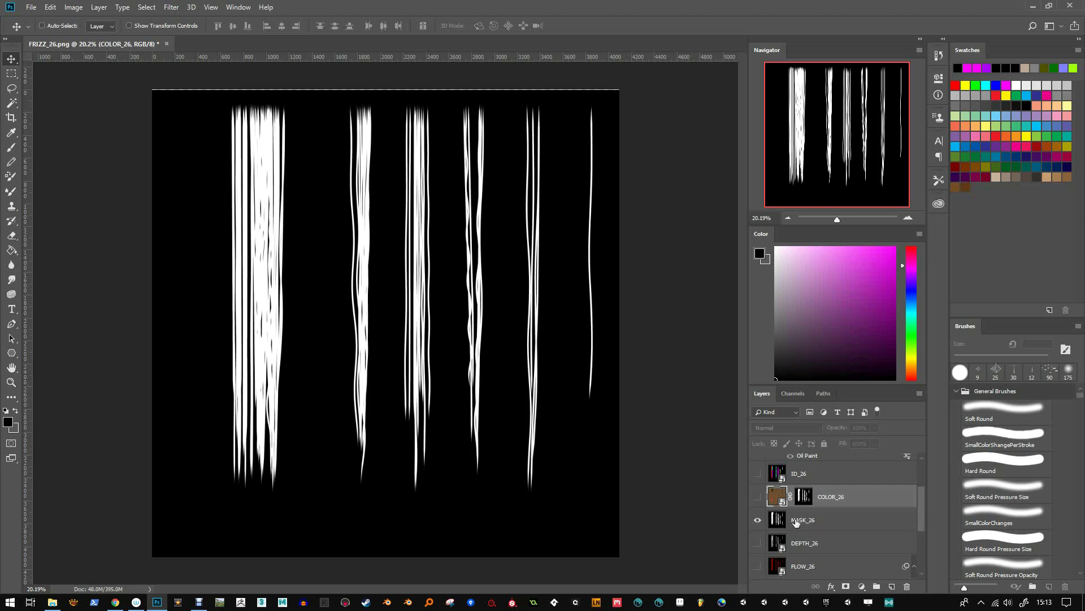
{"action": "left_click", "coordinate": [758, 497]}
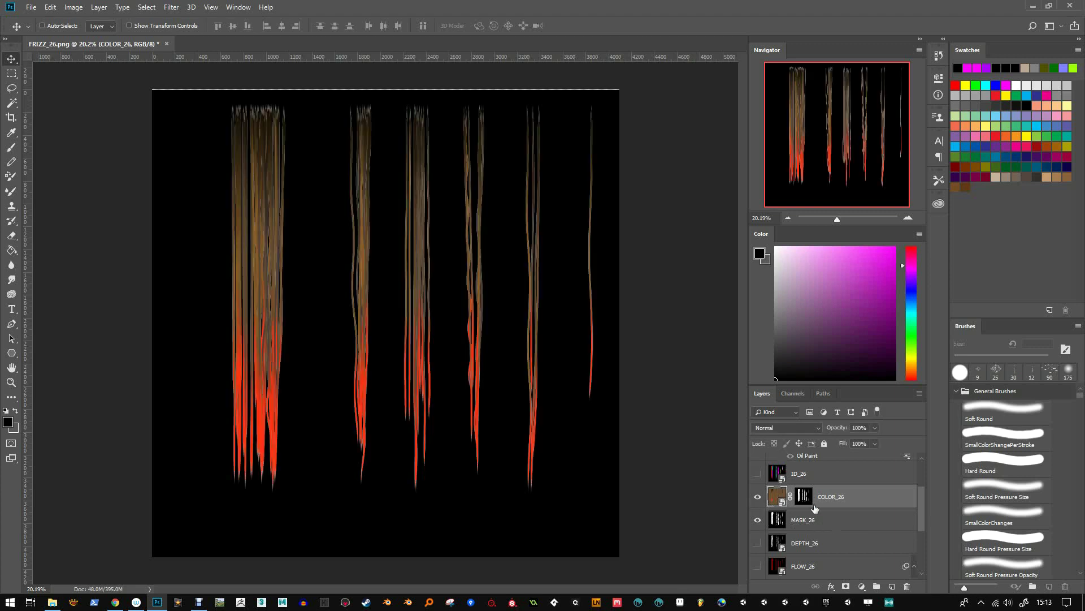
{"action": "left_click", "coordinate": [758, 520]}
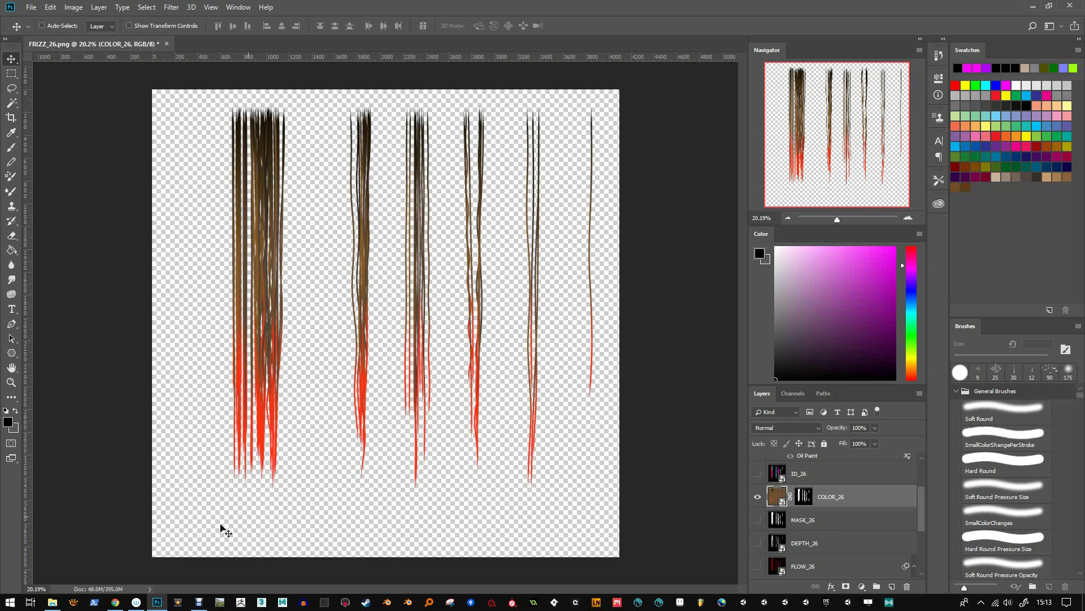
Launch HairStrand Designer's exe from Downloads > HairStrand-Designer-V1-284
{"action": "left_click", "coordinate": [53, 602]}
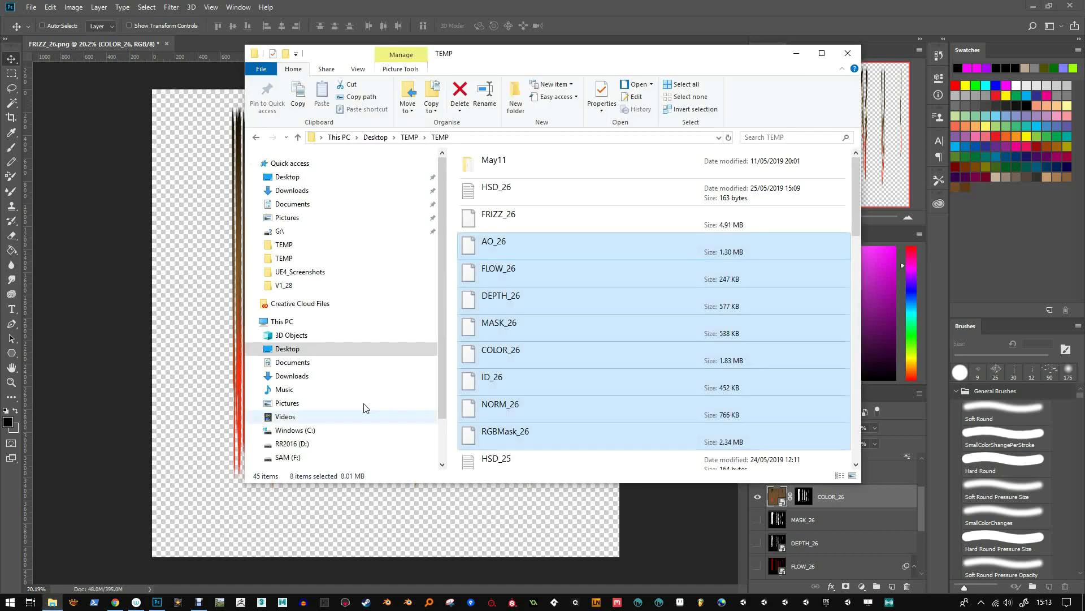
{"action": "left_click", "coordinate": [531, 273]}
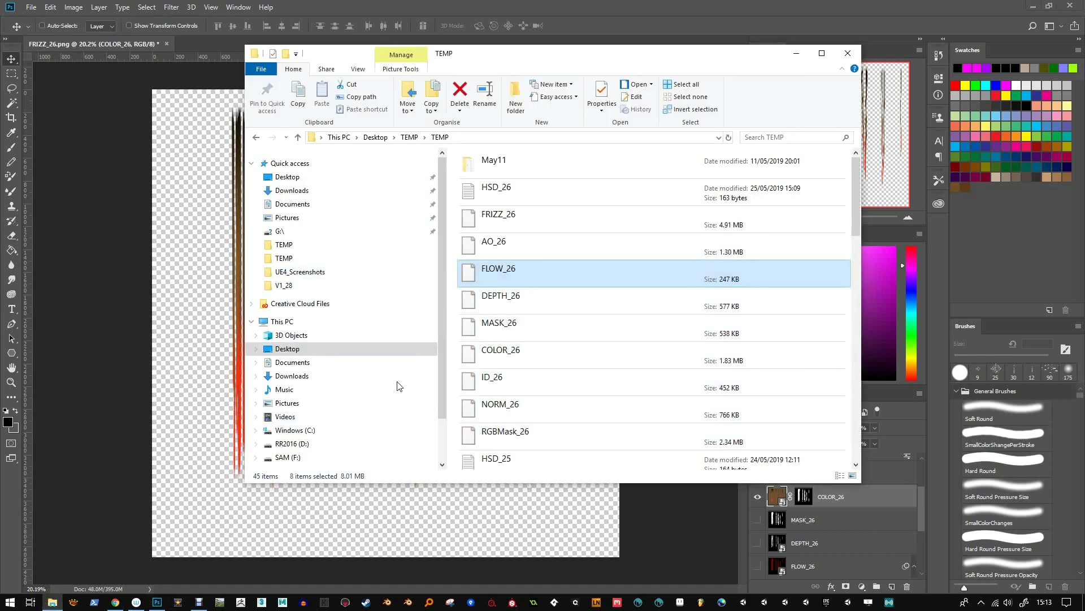
{"action": "left_click", "coordinate": [292, 190]}
{"action": "left_click", "coordinate": [513, 171]}
{"action": "double_click", "coordinate": [512, 171]}
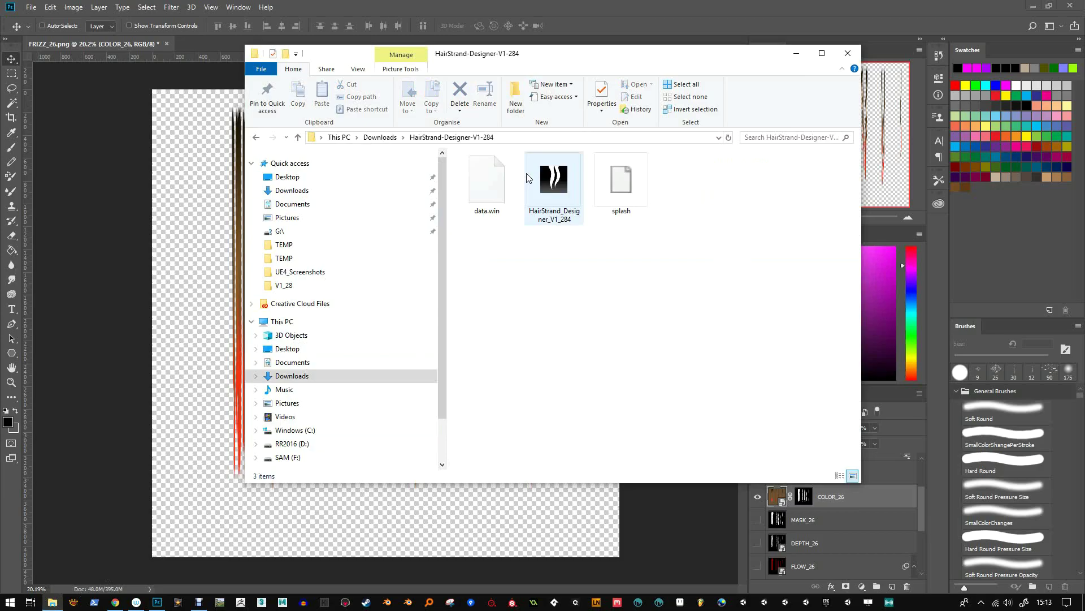
{"action": "double_click", "coordinate": [552, 180]}
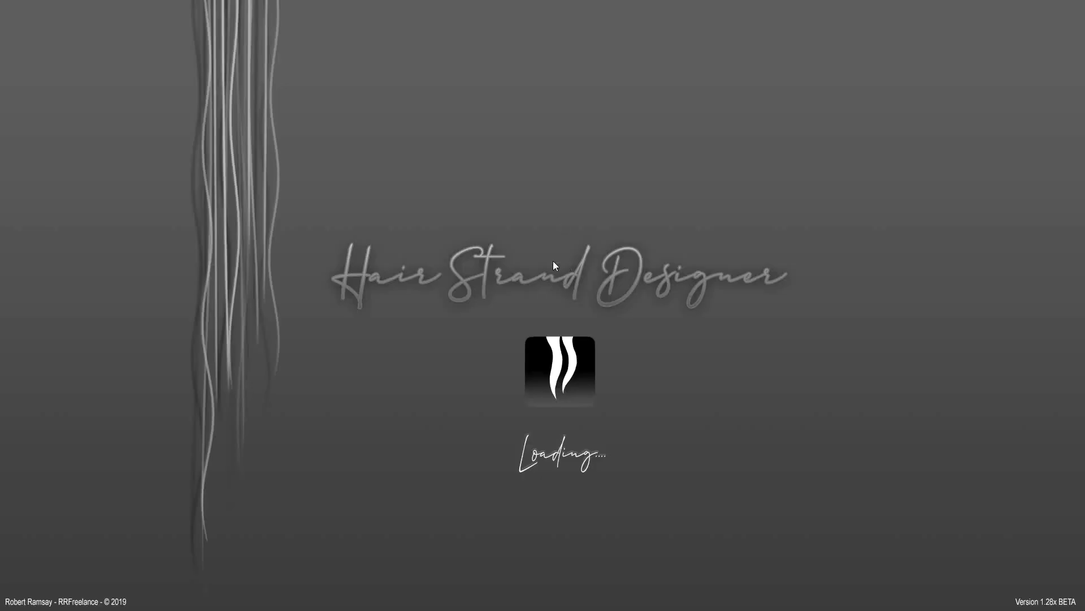
Dismiss the splash screen and quick-load the previous strand settings with F11
{"action": "key", "text": "Return"}
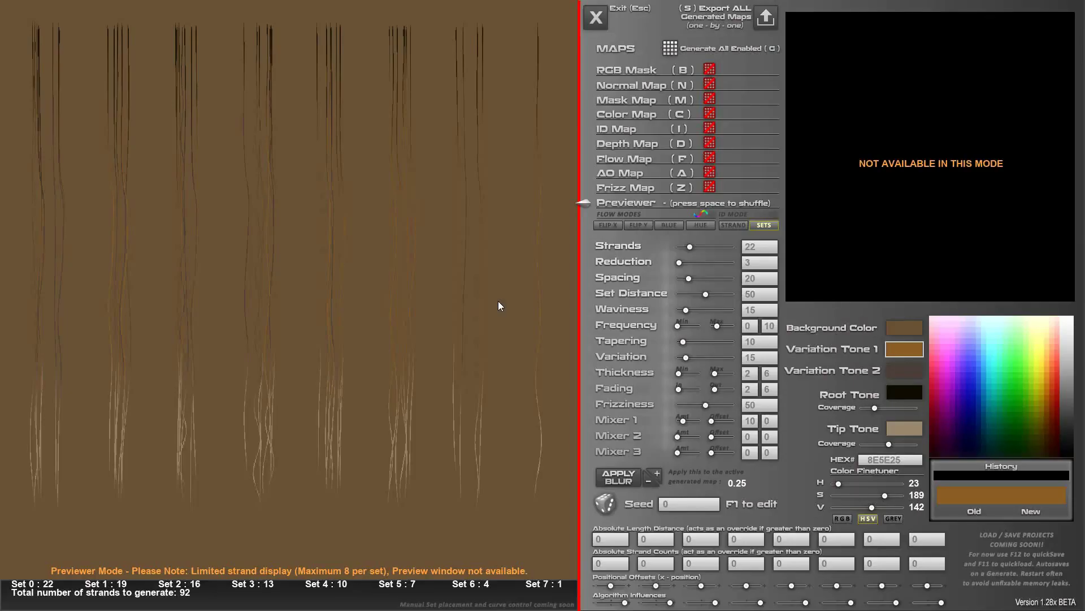
{"action": "key", "text": "F11"}
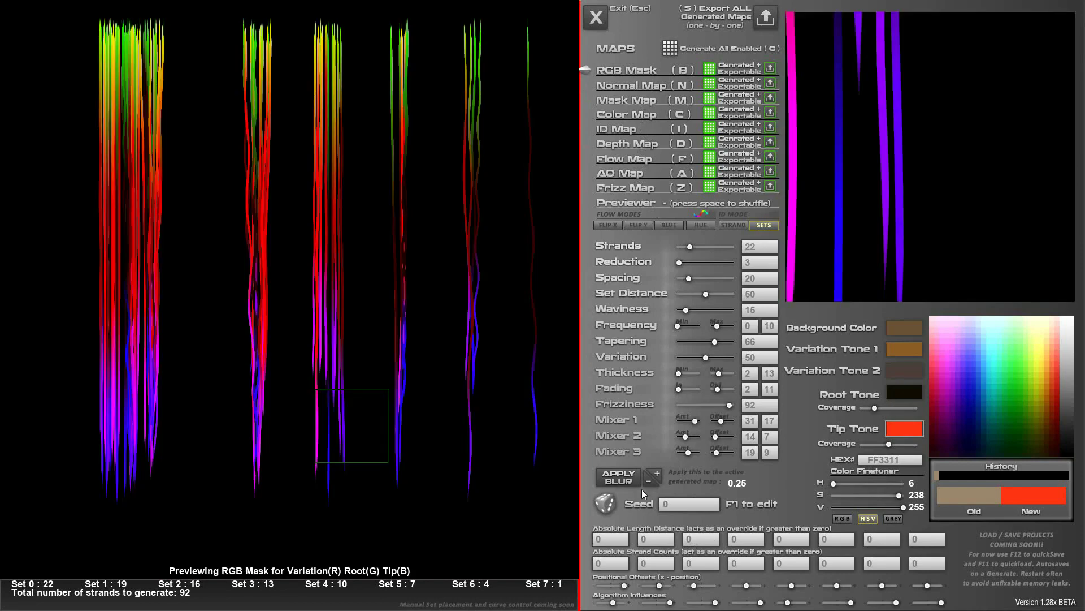
Open the Seed entry, then open TEMP\HSD_26 in Notepad and select seed 602742985
{"action": "left_click", "coordinate": [697, 506]}
{"action": "key", "text": "alt+Tab"}
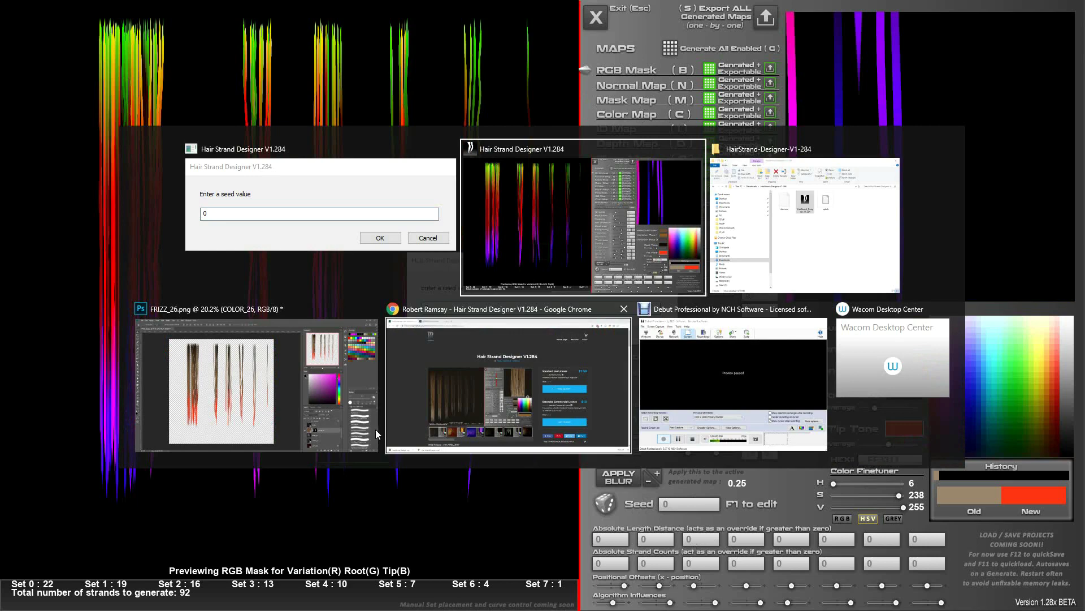
{"action": "key", "text": "alt+Tab"}
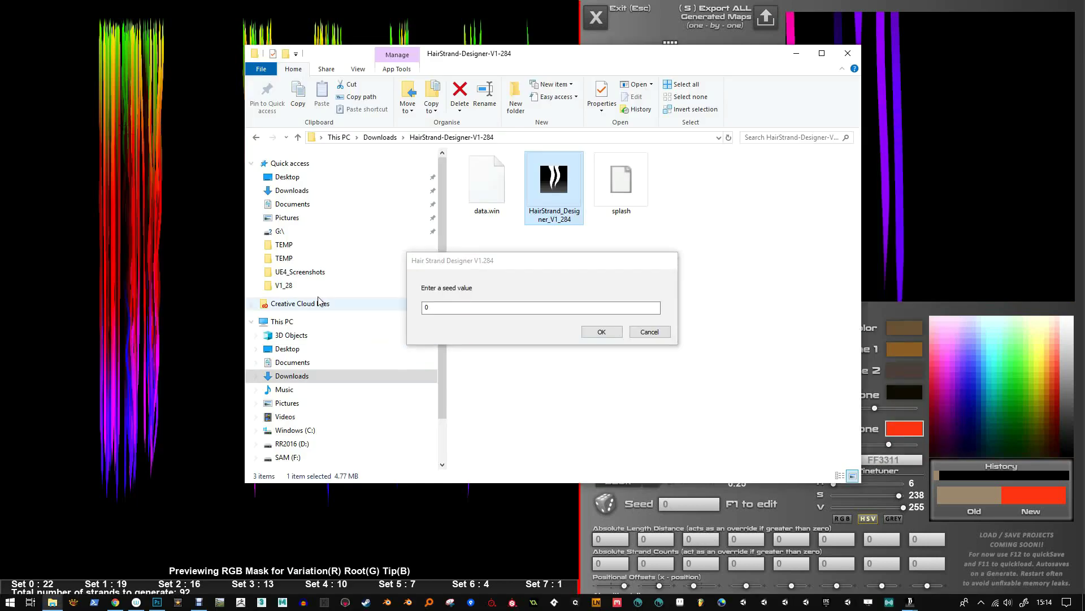
{"action": "left_click", "coordinate": [283, 257]}
{"action": "double_click", "coordinate": [496, 187]}
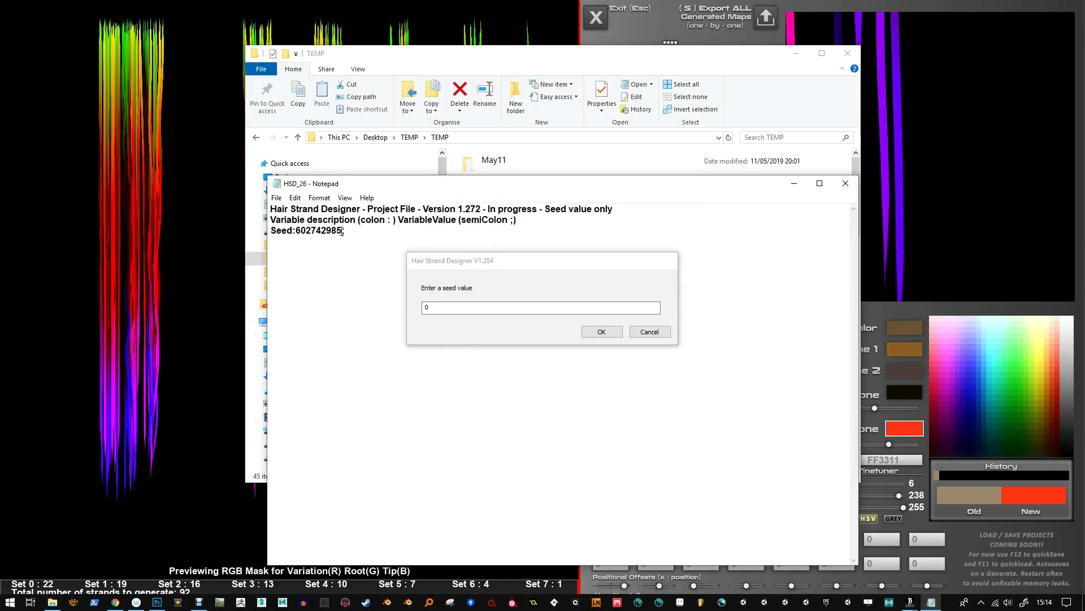
{"action": "left_click_drag", "start_coordinate": [343, 231], "coordinate": [297, 232]}
Paste 602742985 into the Seed entry, confirm it, and minimise Notepad and Explorer
{"action": "key", "text": "ctrl+c"}
{"action": "left_click", "coordinate": [540, 307]}
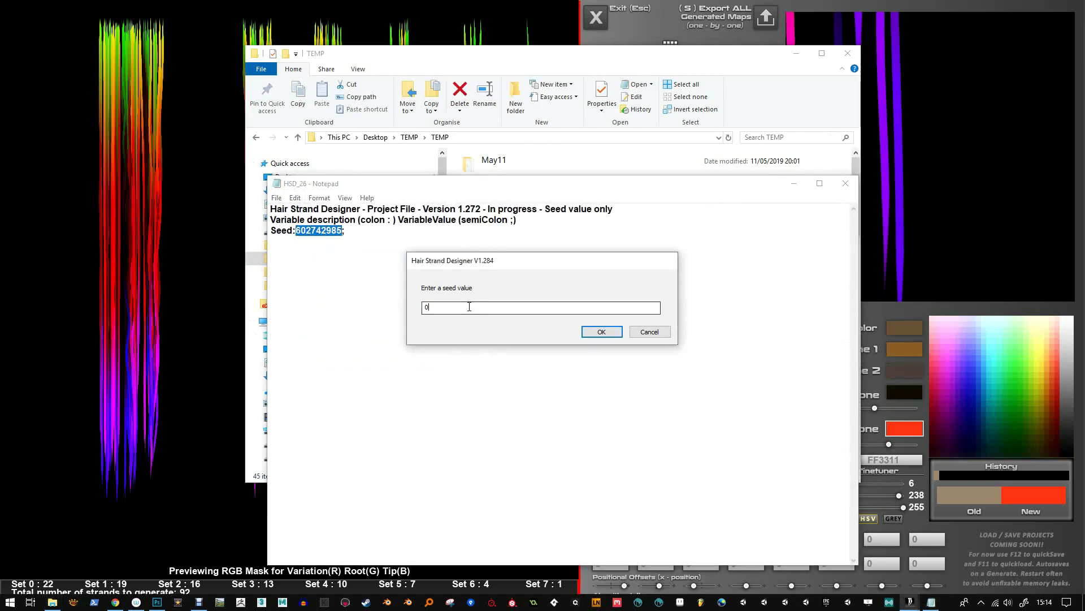
{"action": "key", "text": "ctrl+a"}
{"action": "key", "text": "ctrl+v"}
{"action": "left_click", "coordinate": [601, 332]}
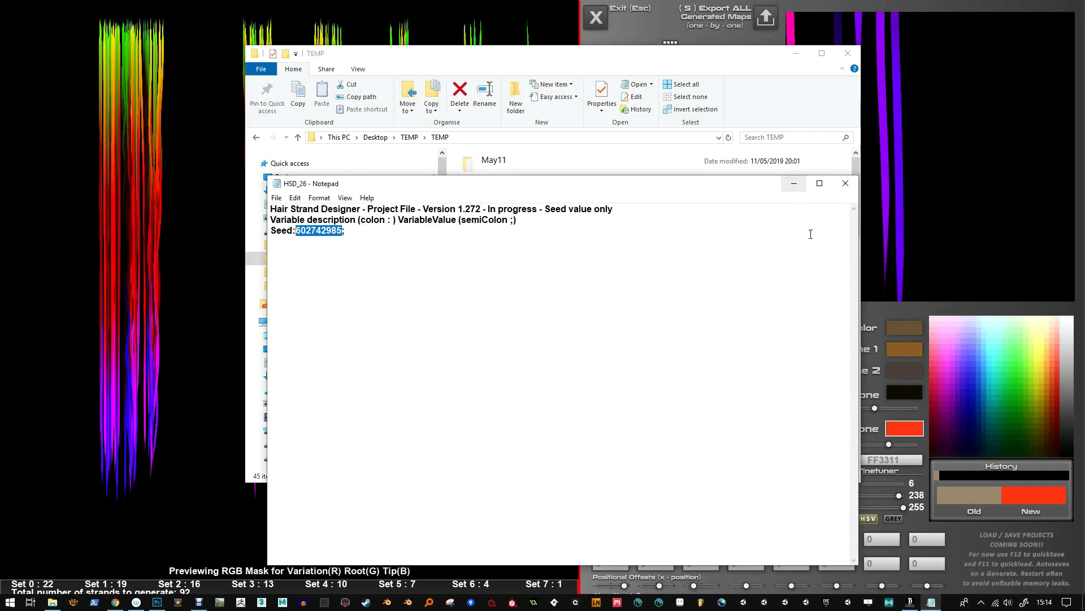
{"action": "left_click", "coordinate": [794, 184]}
{"action": "left_click", "coordinate": [796, 53]}
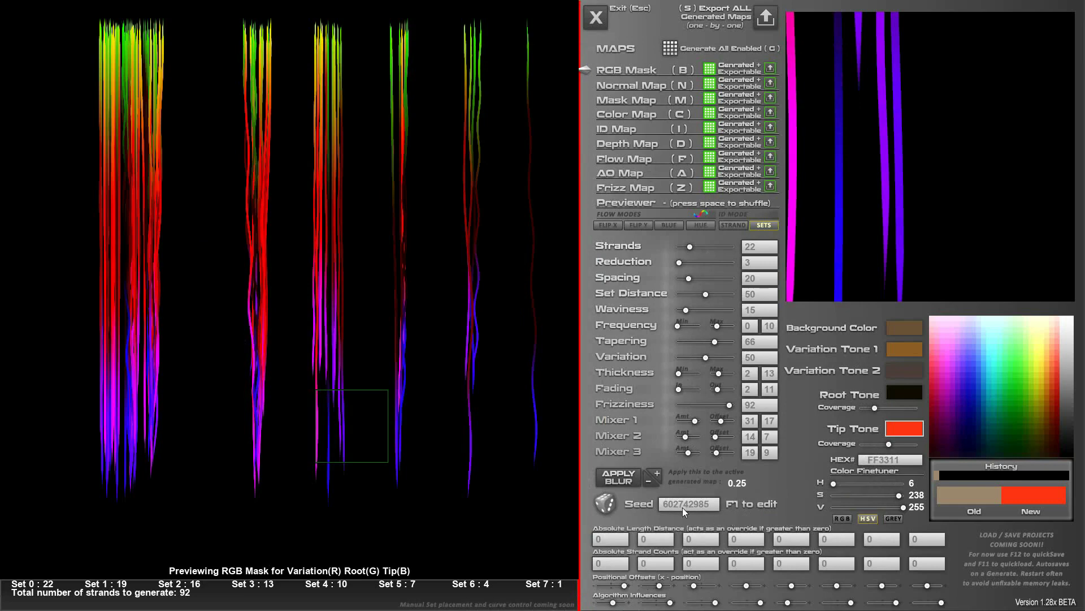
Toggle the map outputs off and back on, then generate all nine enabled maps with the restored seed
{"action": "left_click", "coordinate": [709, 70]}
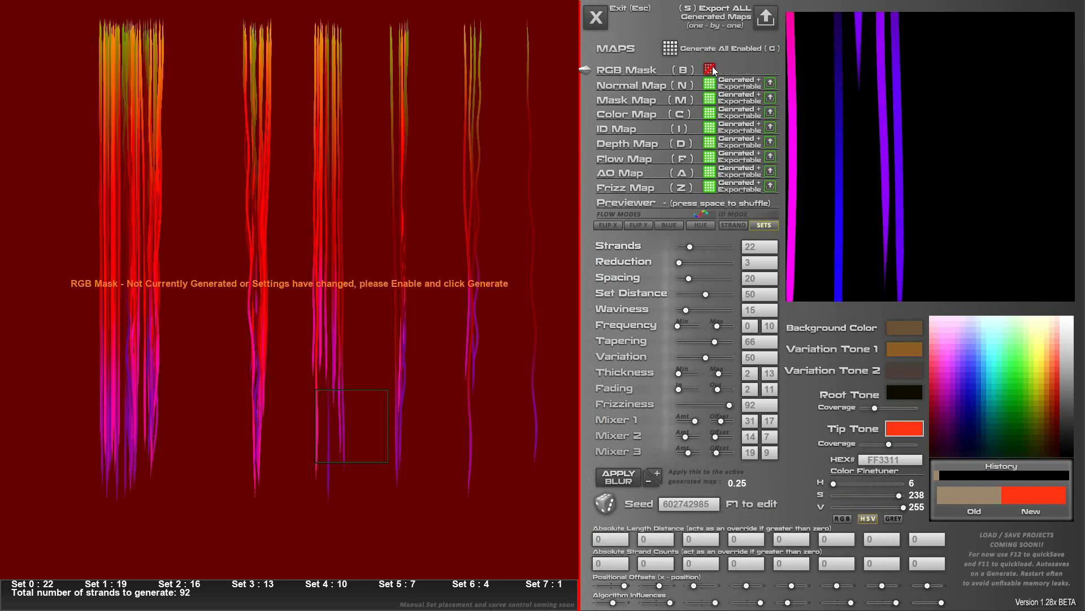
{"action": "left_click", "coordinate": [709, 100]}
{"action": "left_click", "coordinate": [710, 114]}
{"action": "left_click", "coordinate": [709, 143]}
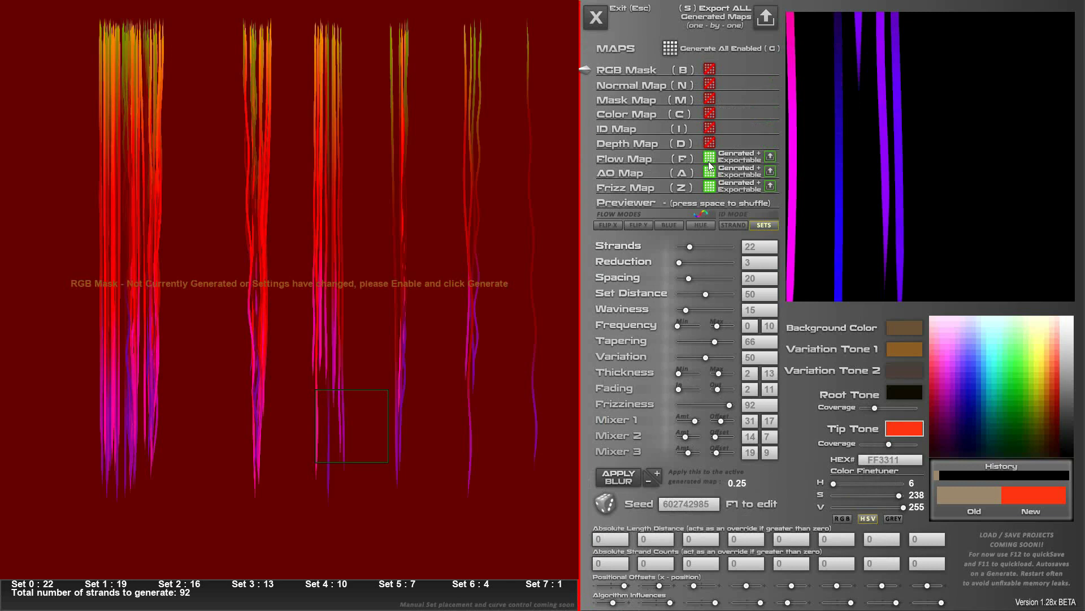
{"action": "left_click", "coordinate": [709, 172]}
{"action": "left_click", "coordinate": [709, 173]}
{"action": "left_click", "coordinate": [709, 142]}
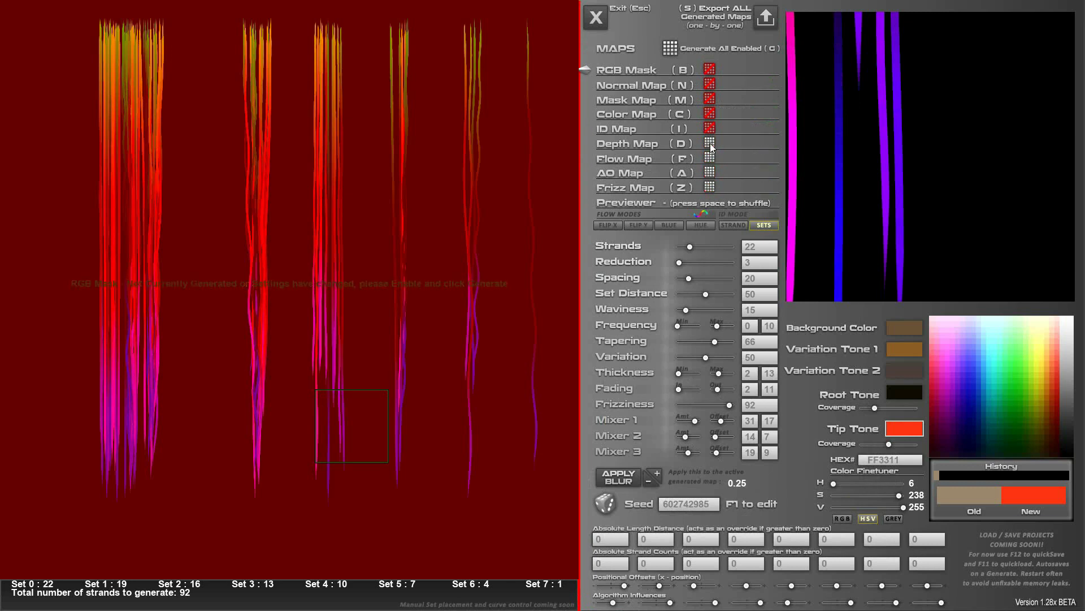
{"action": "left_click", "coordinate": [709, 114]}
{"action": "left_click", "coordinate": [709, 85]}
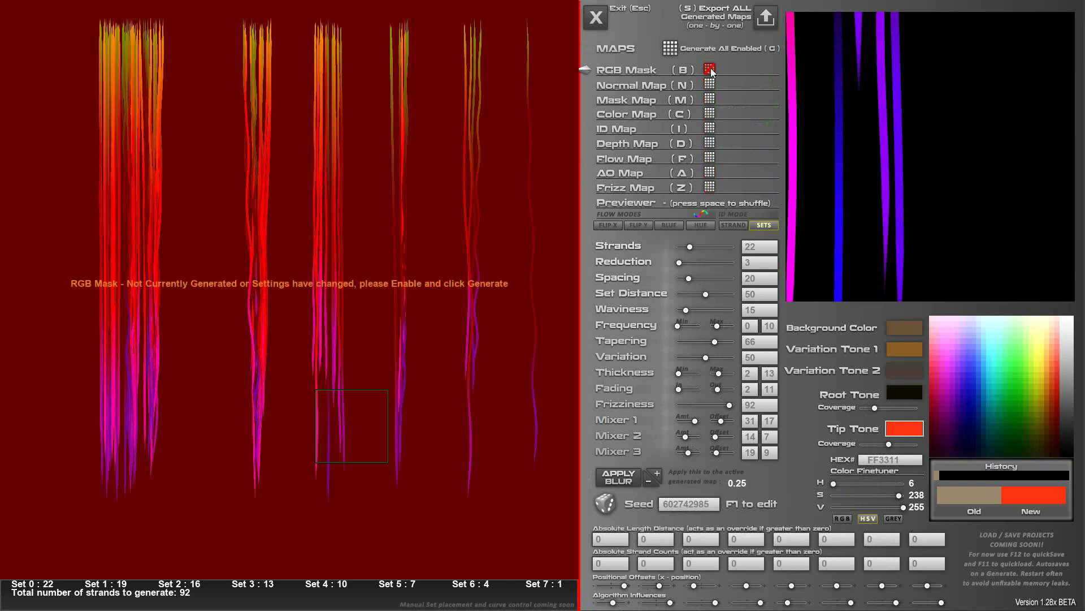
{"action": "left_click", "coordinate": [671, 48]}
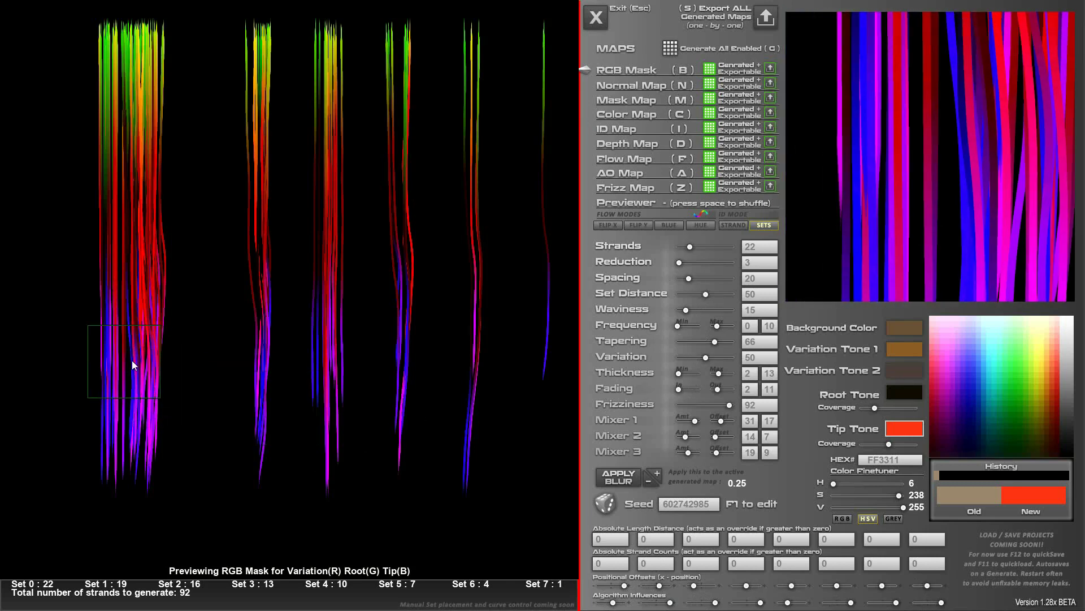
Preview the Normal, Color, Flow, AO and Depth maps in turn, finishing on the ID Map
{"action": "left_click", "coordinate": [627, 84]}
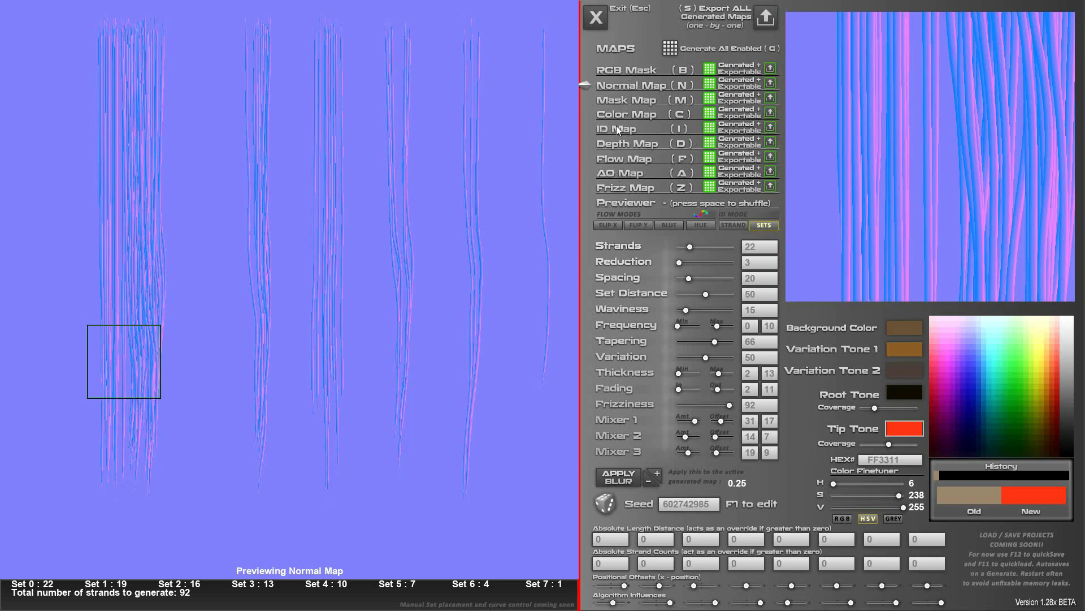
{"action": "left_click", "coordinate": [625, 100]}
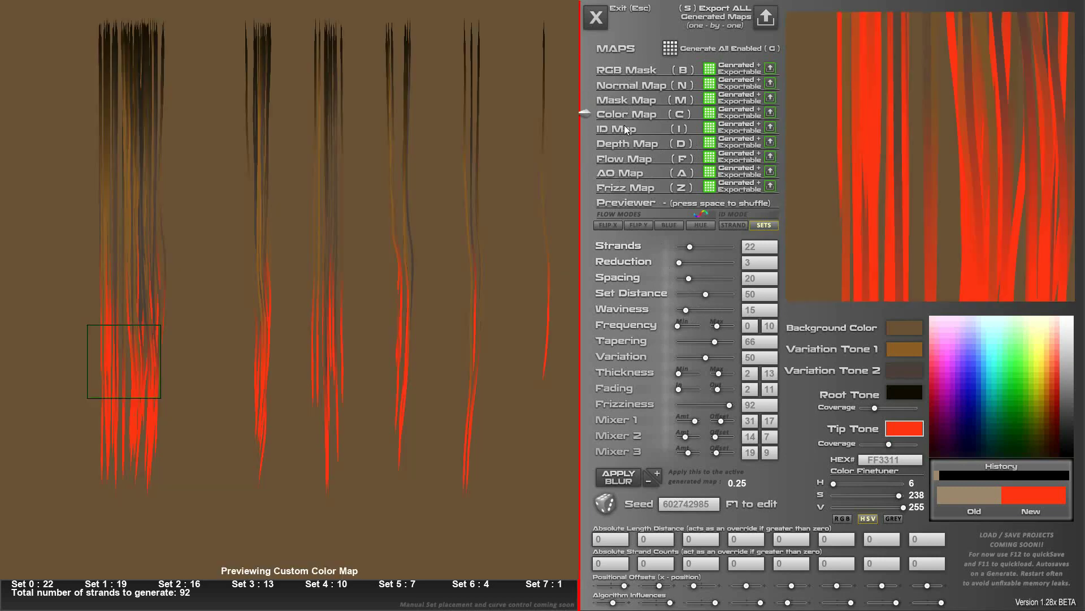
{"action": "left_click", "coordinate": [625, 128]}
{"action": "left_click", "coordinate": [624, 143]}
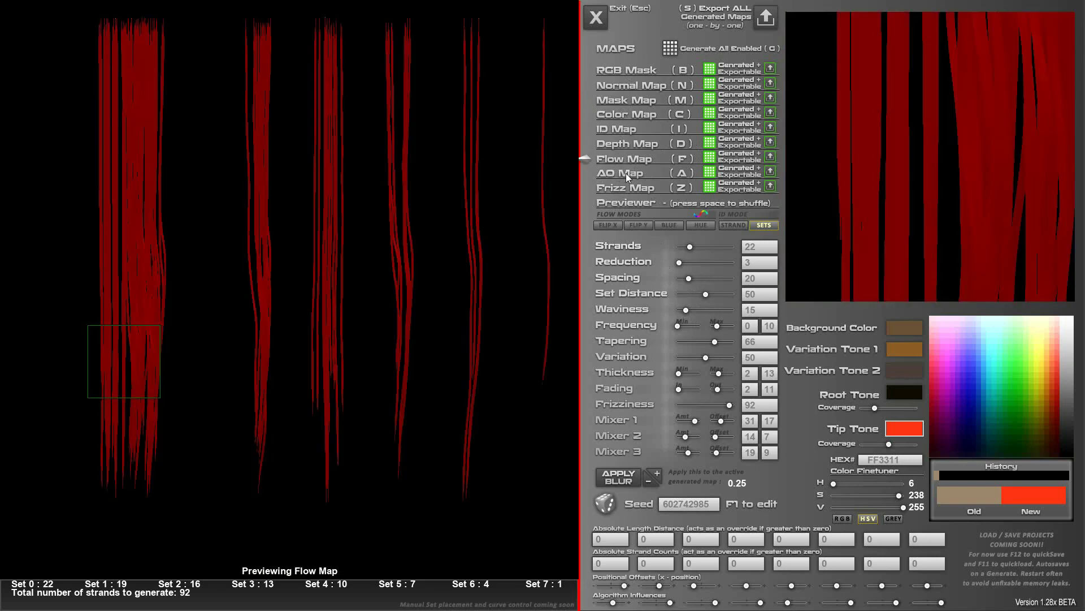
{"action": "left_click", "coordinate": [626, 173]}
{"action": "left_click", "coordinate": [625, 158]}
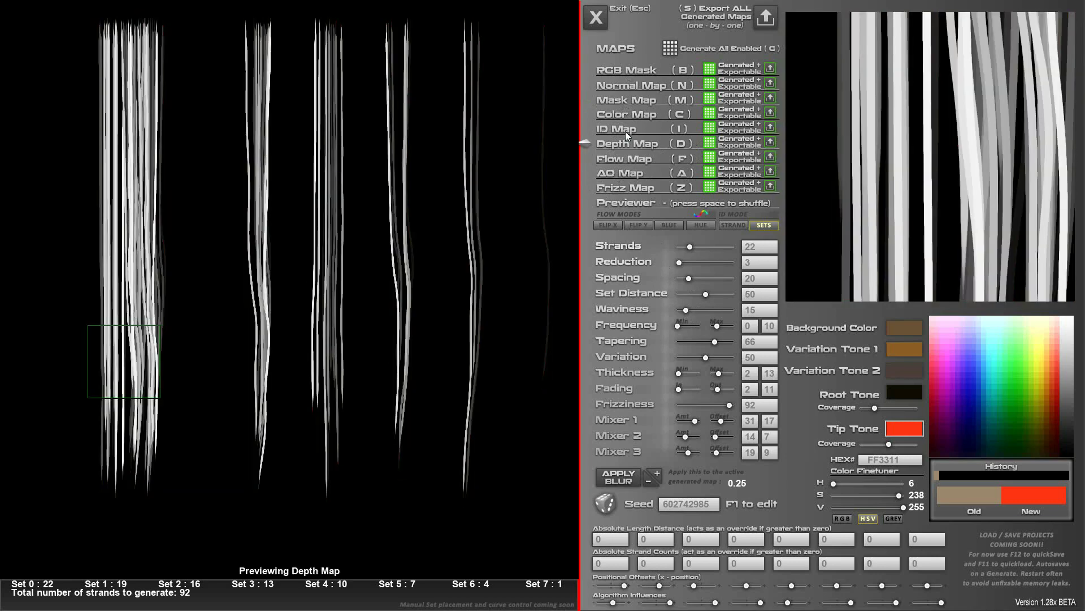
{"action": "left_click", "coordinate": [624, 132]}
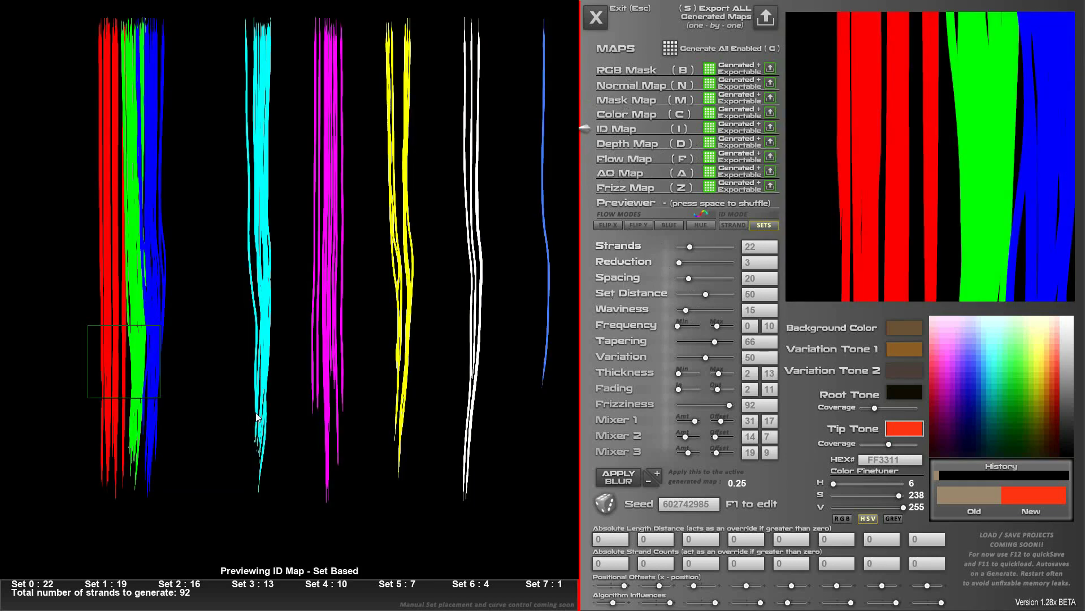